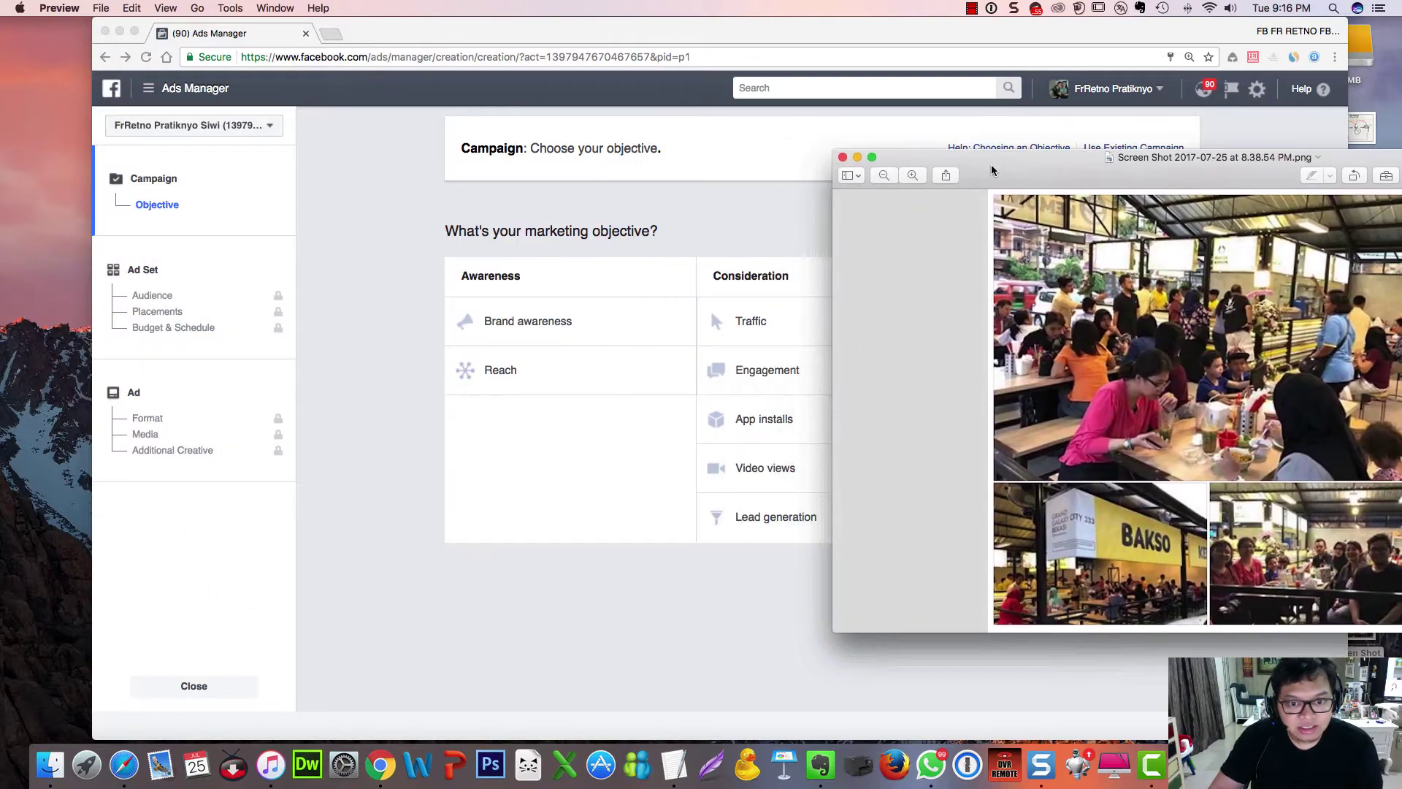
Minimise the image preview window and choose Video views as the campaign's marketing objective
key(super+m)
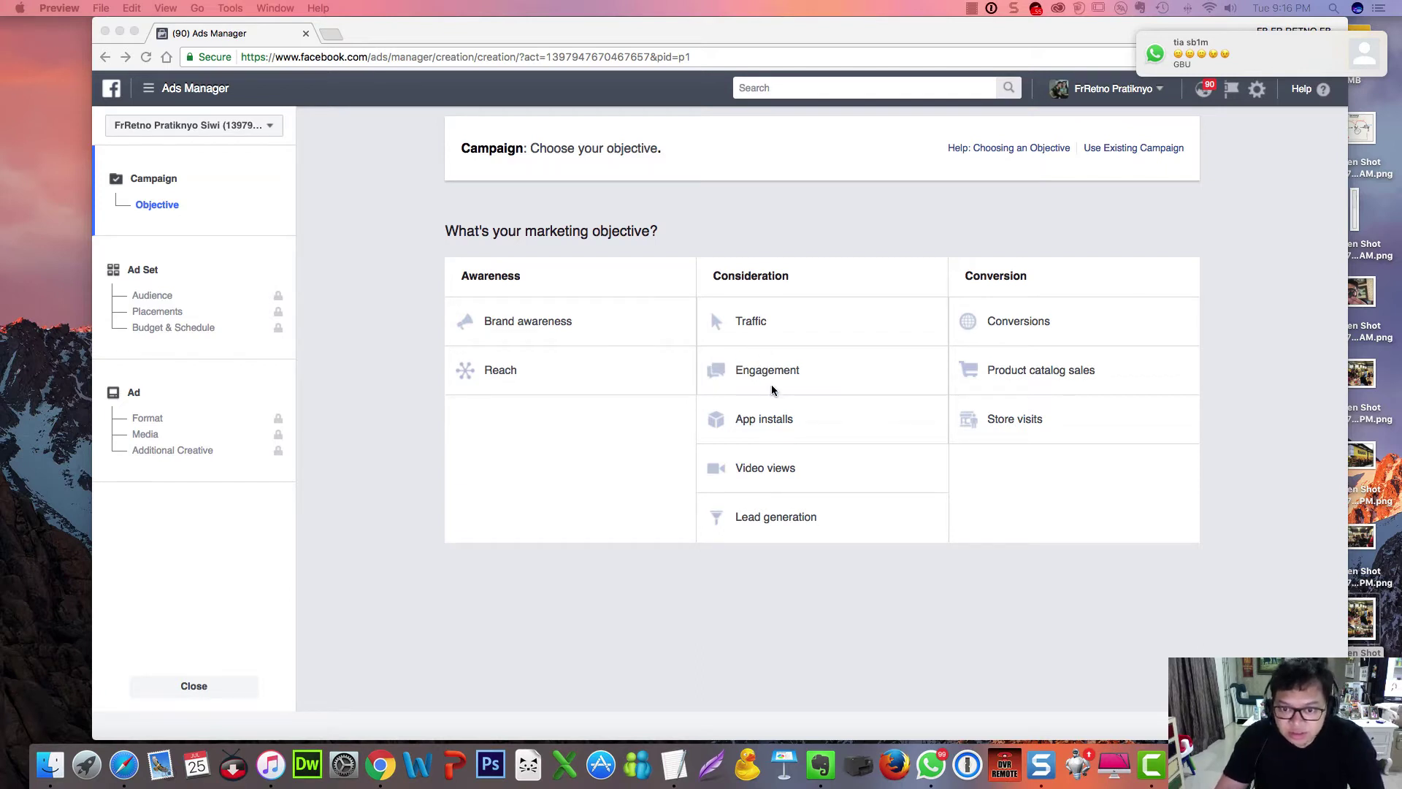
click(772, 477)
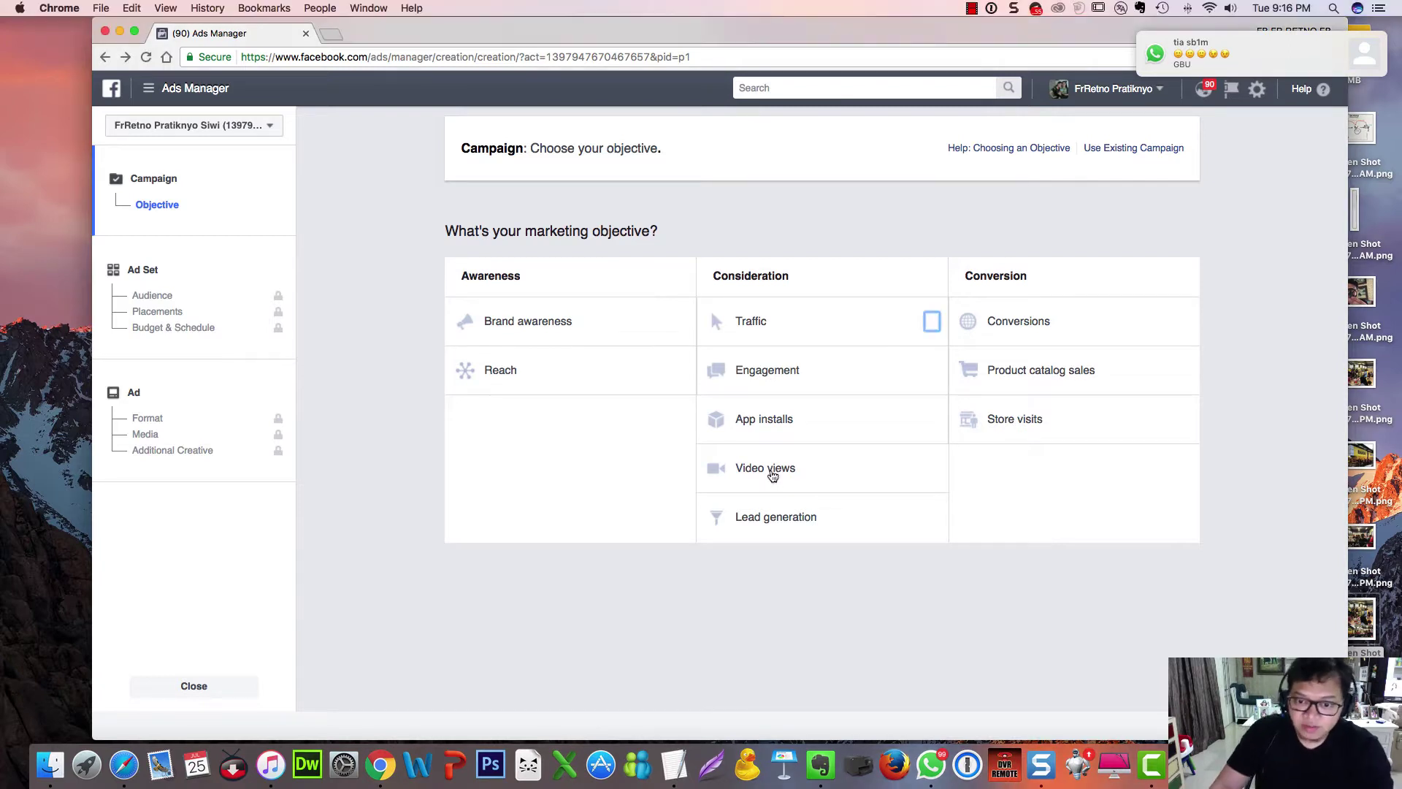
click(768, 475)
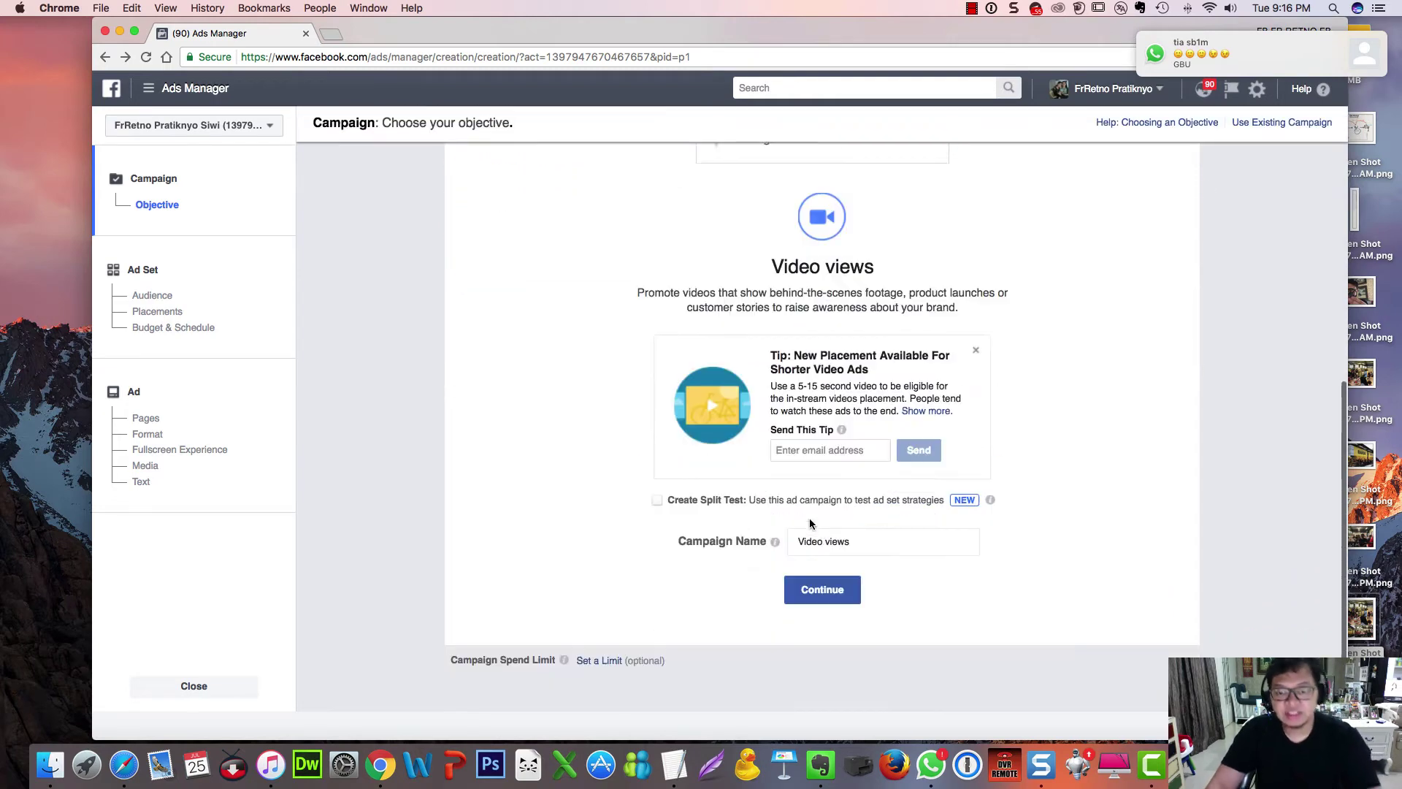
Name the campaign "bakso kemon galaxy" and continue to the ad set setup
mouse_move(774, 535)
text(baks)
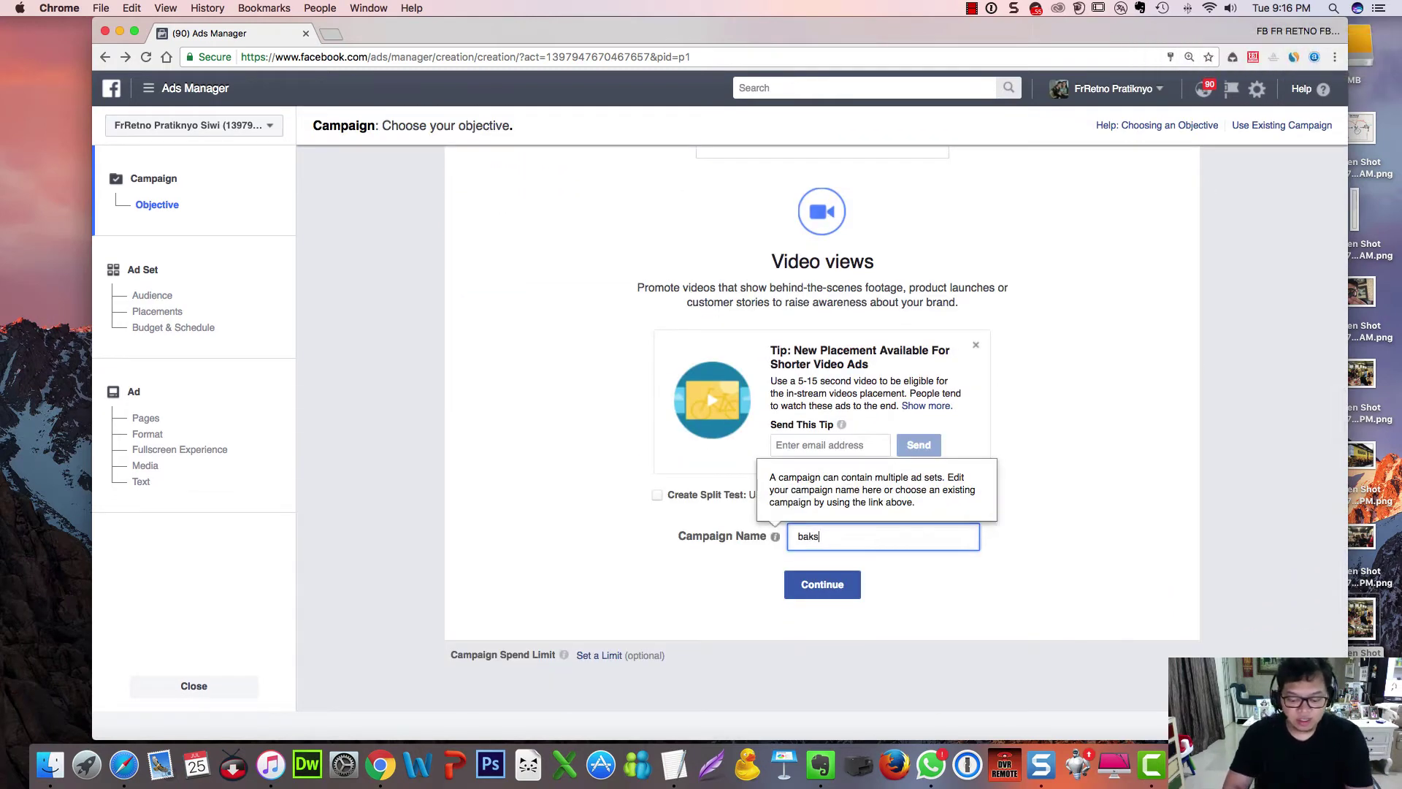
text(o kemon galaxy)
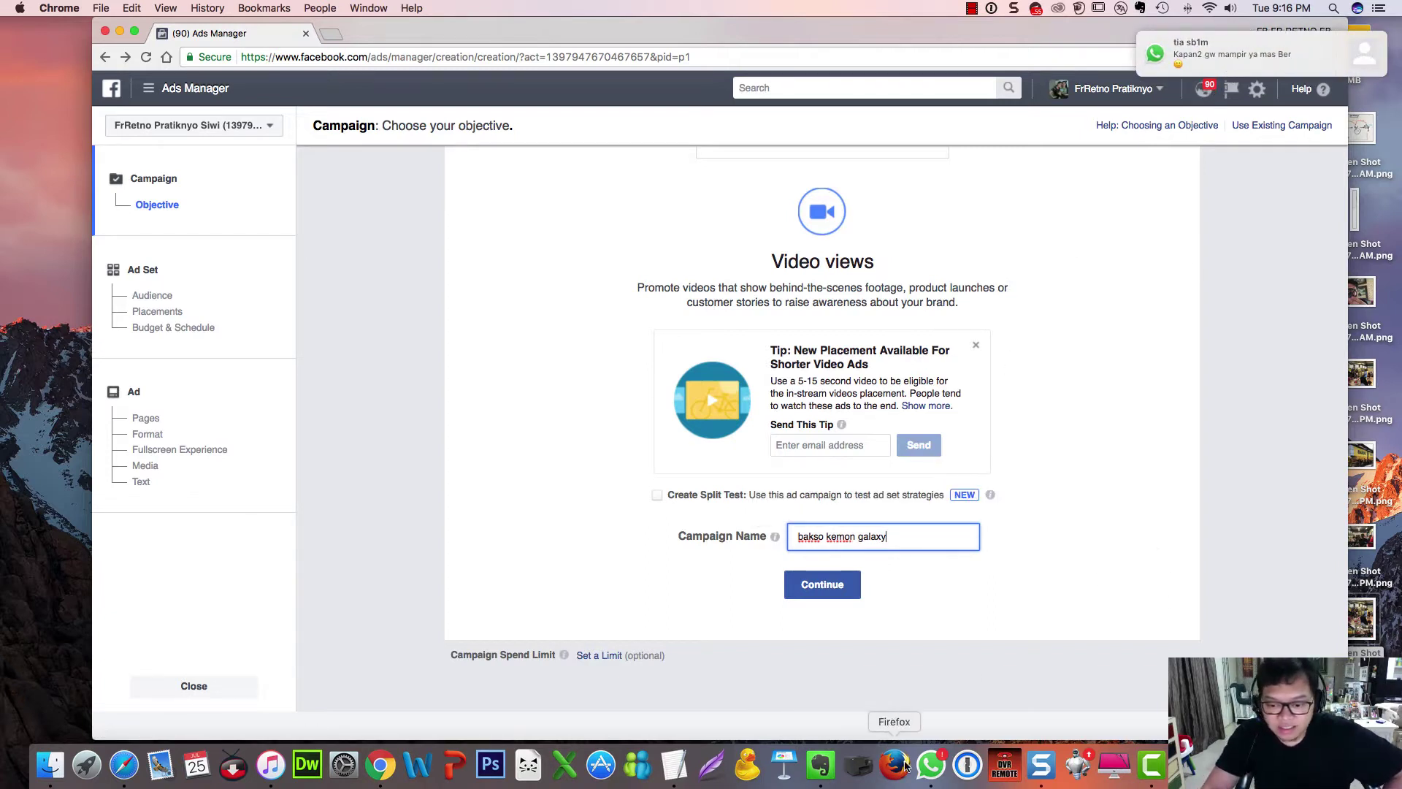
click(930, 765)
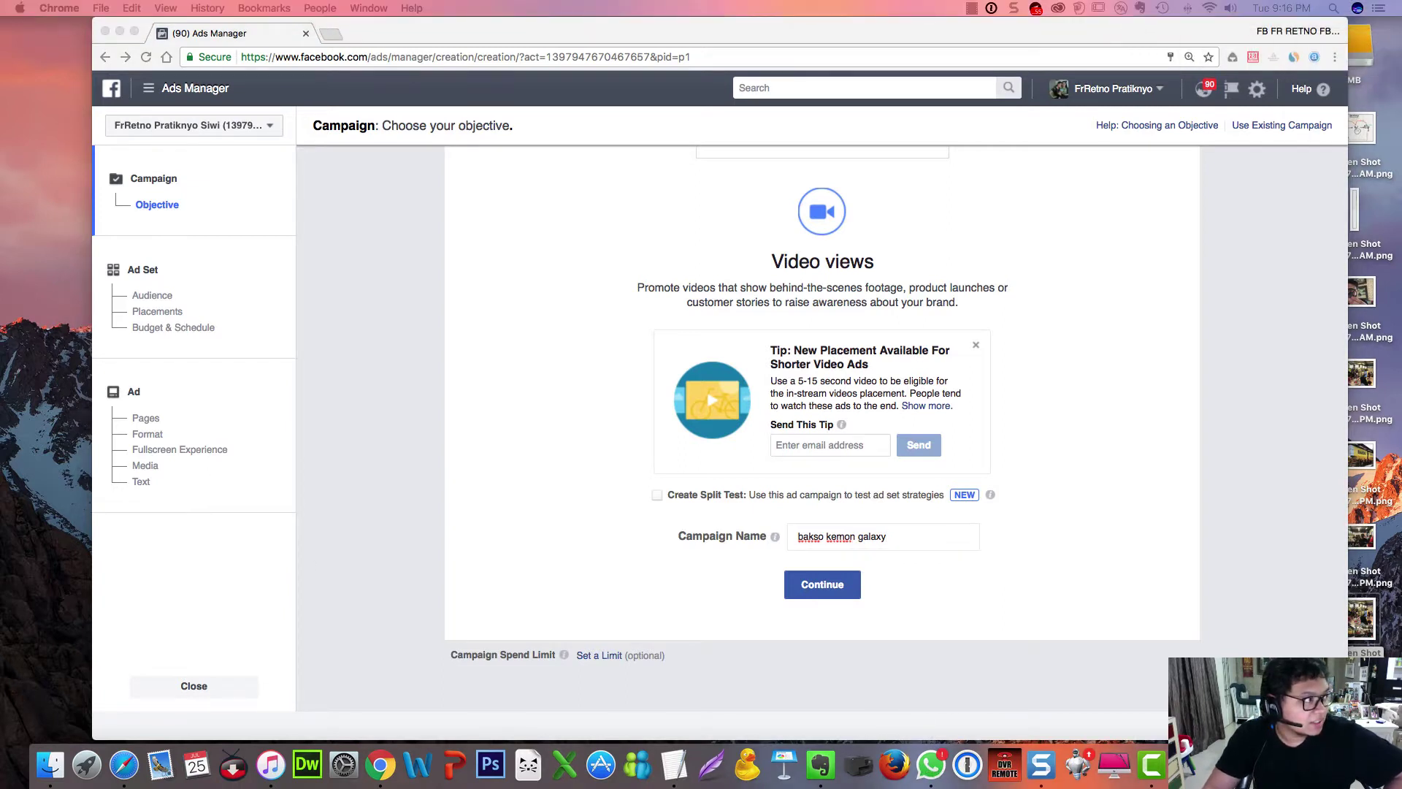
click(882, 427)
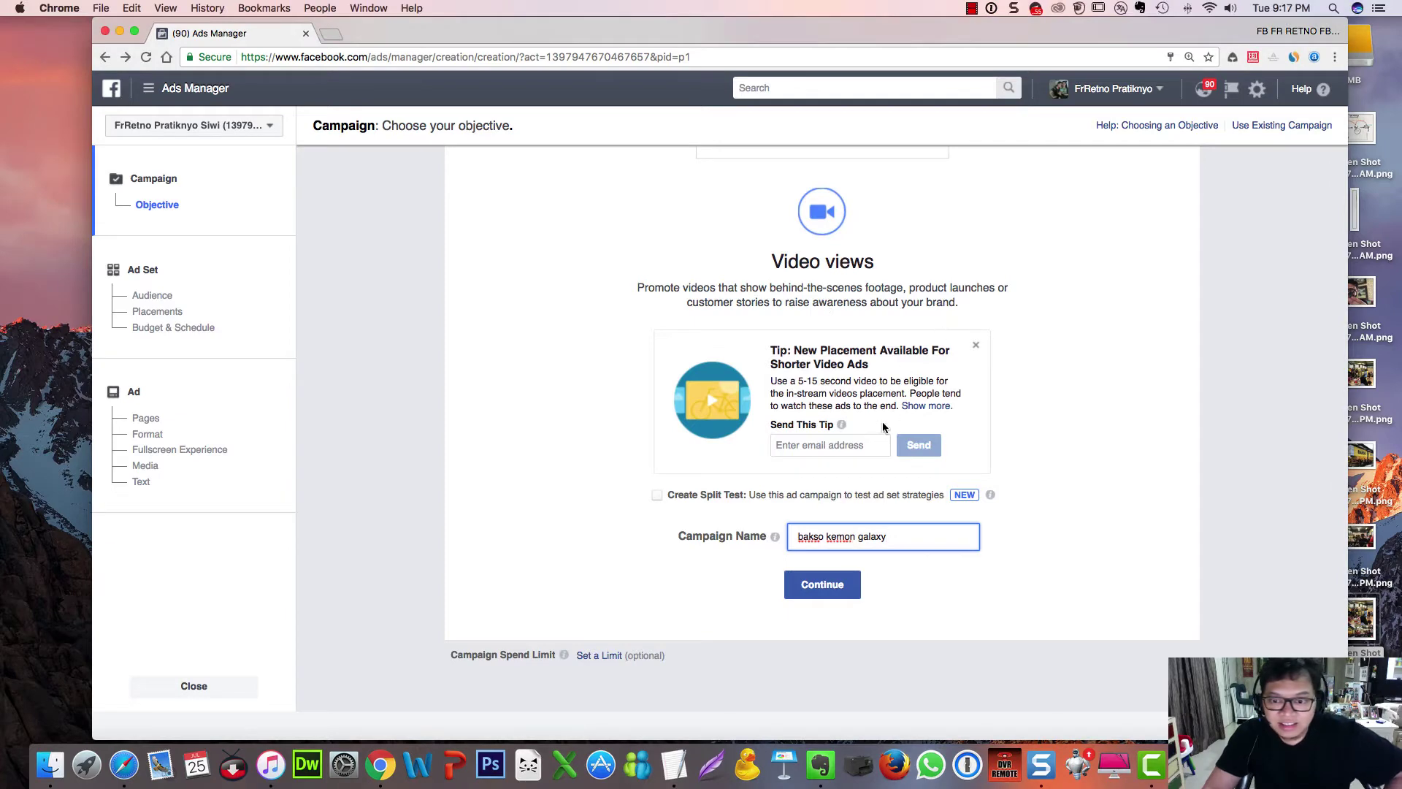
click(822, 584)
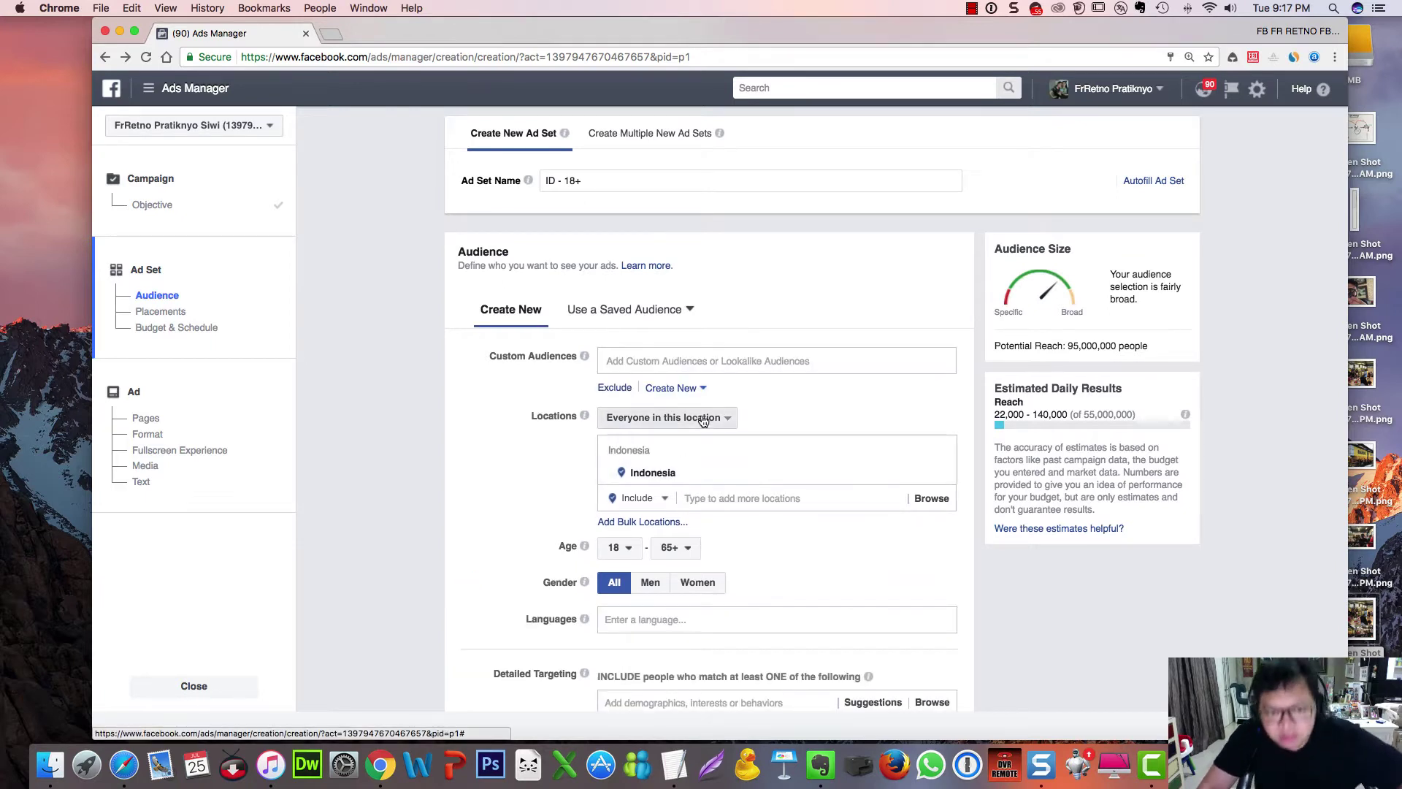
Set the audience age range to 16–55
click(623, 547)
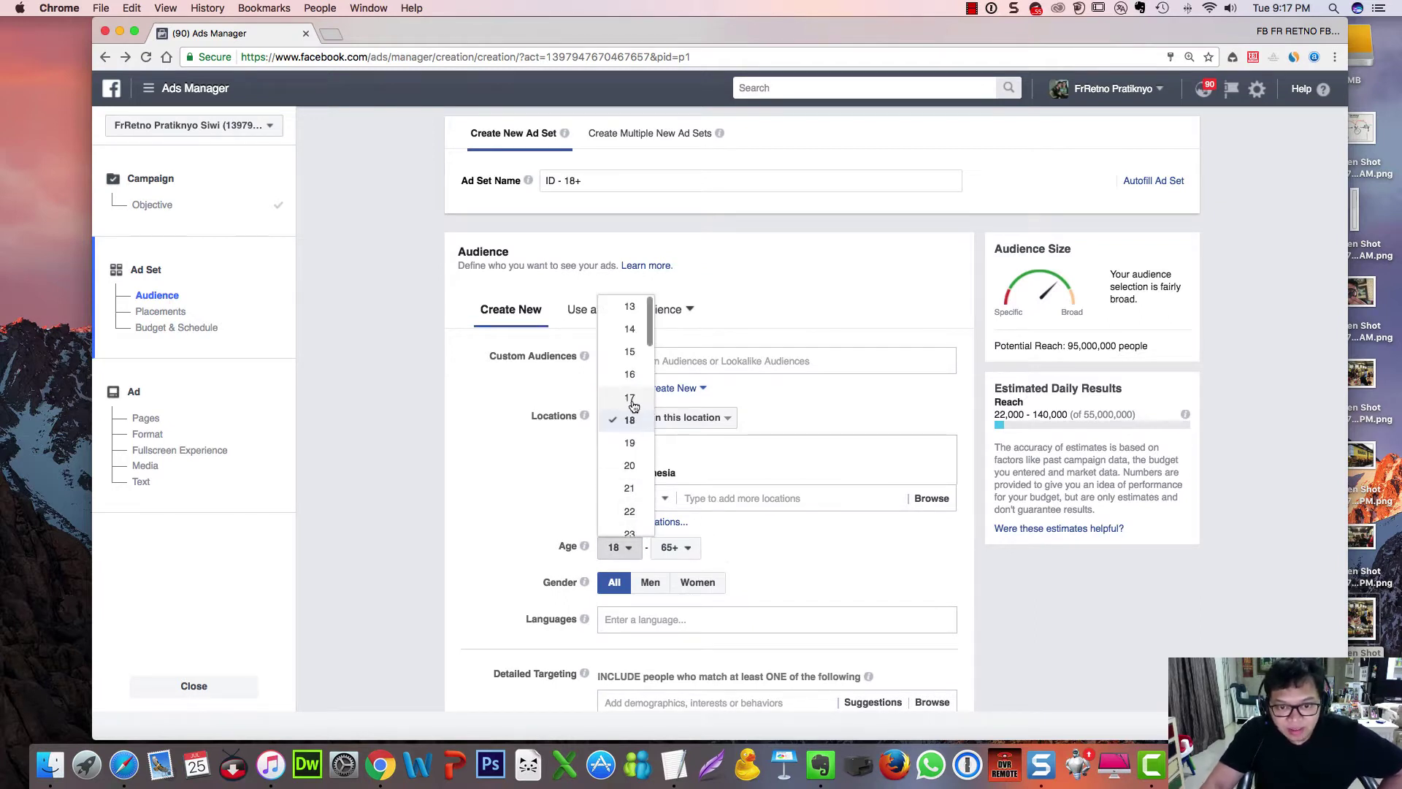
click(633, 424)
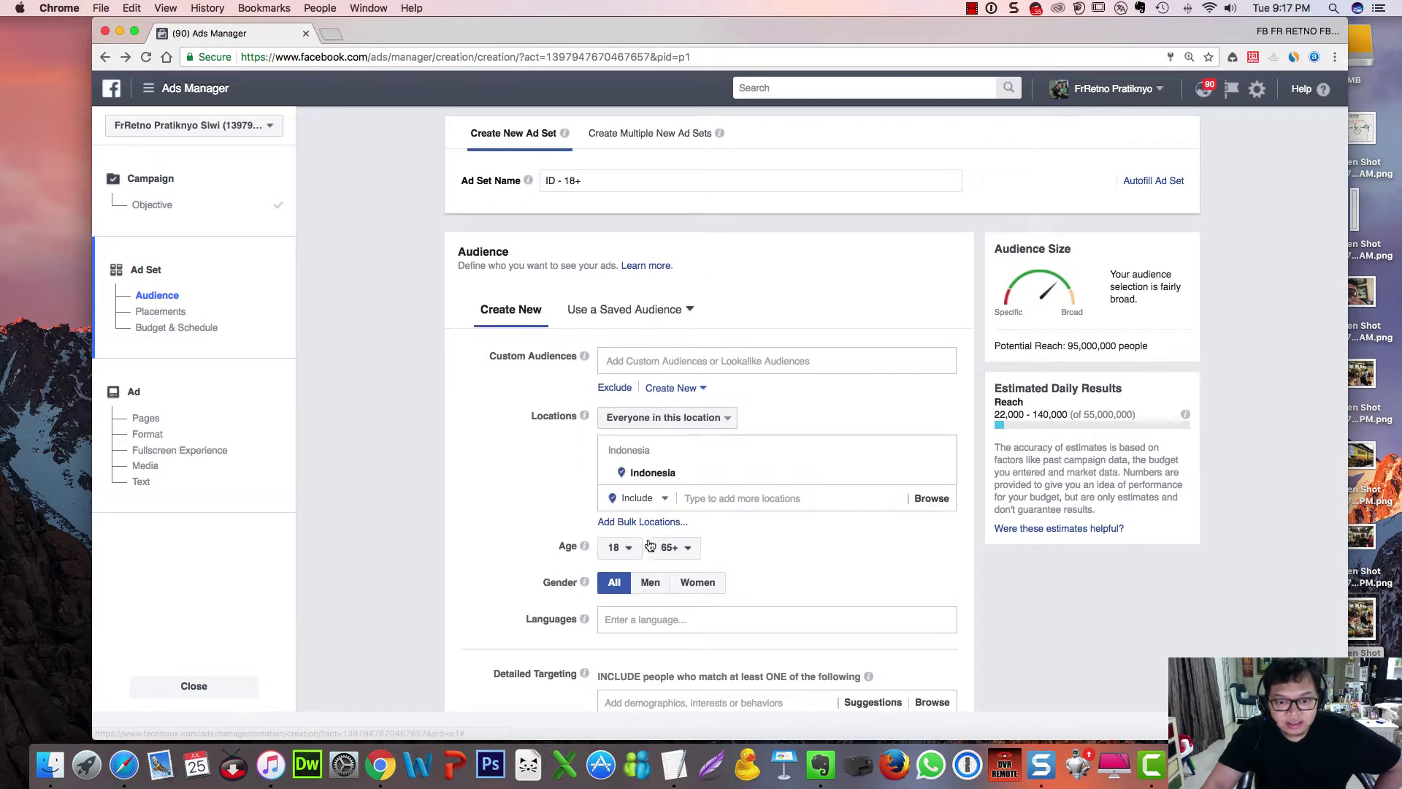
click(623, 549)
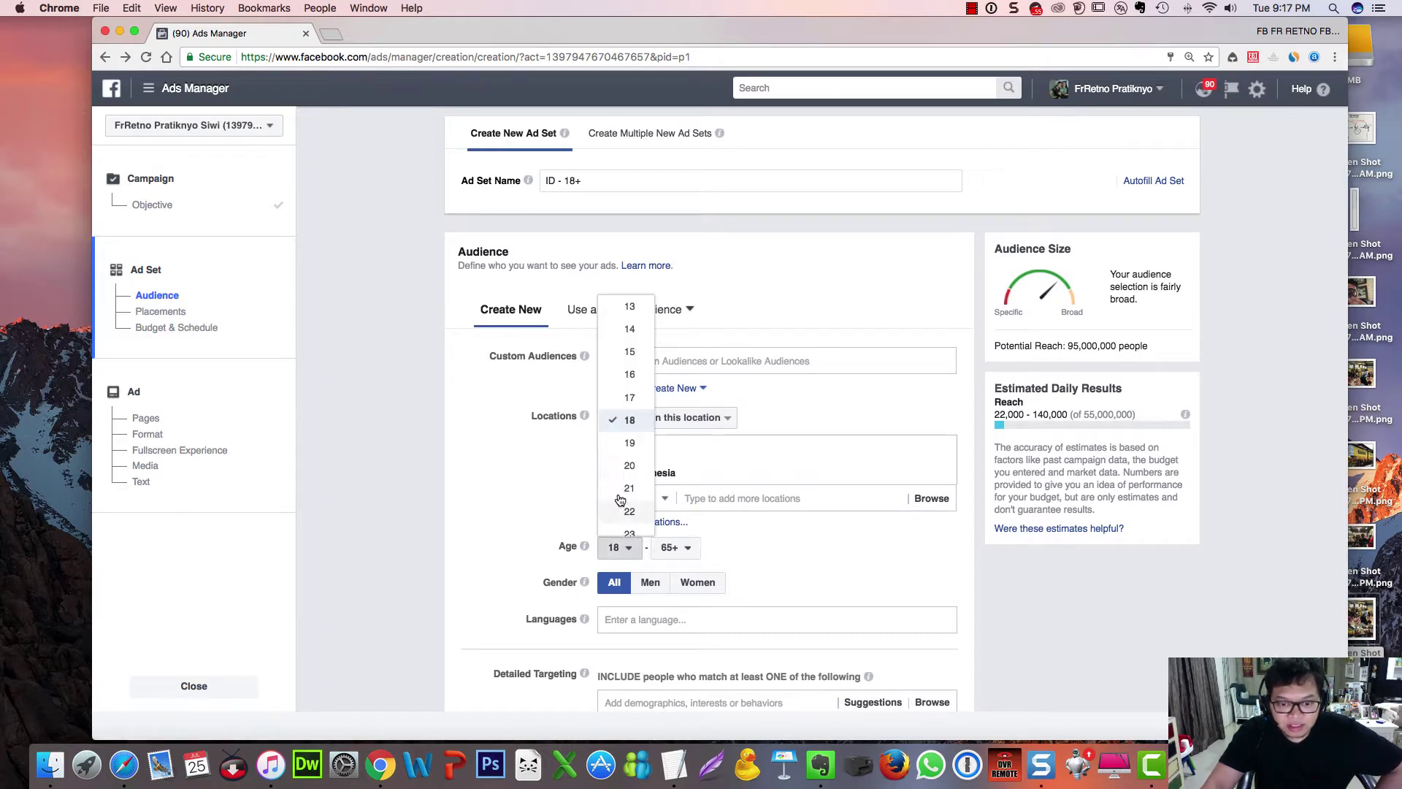
click(625, 375)
click(675, 548)
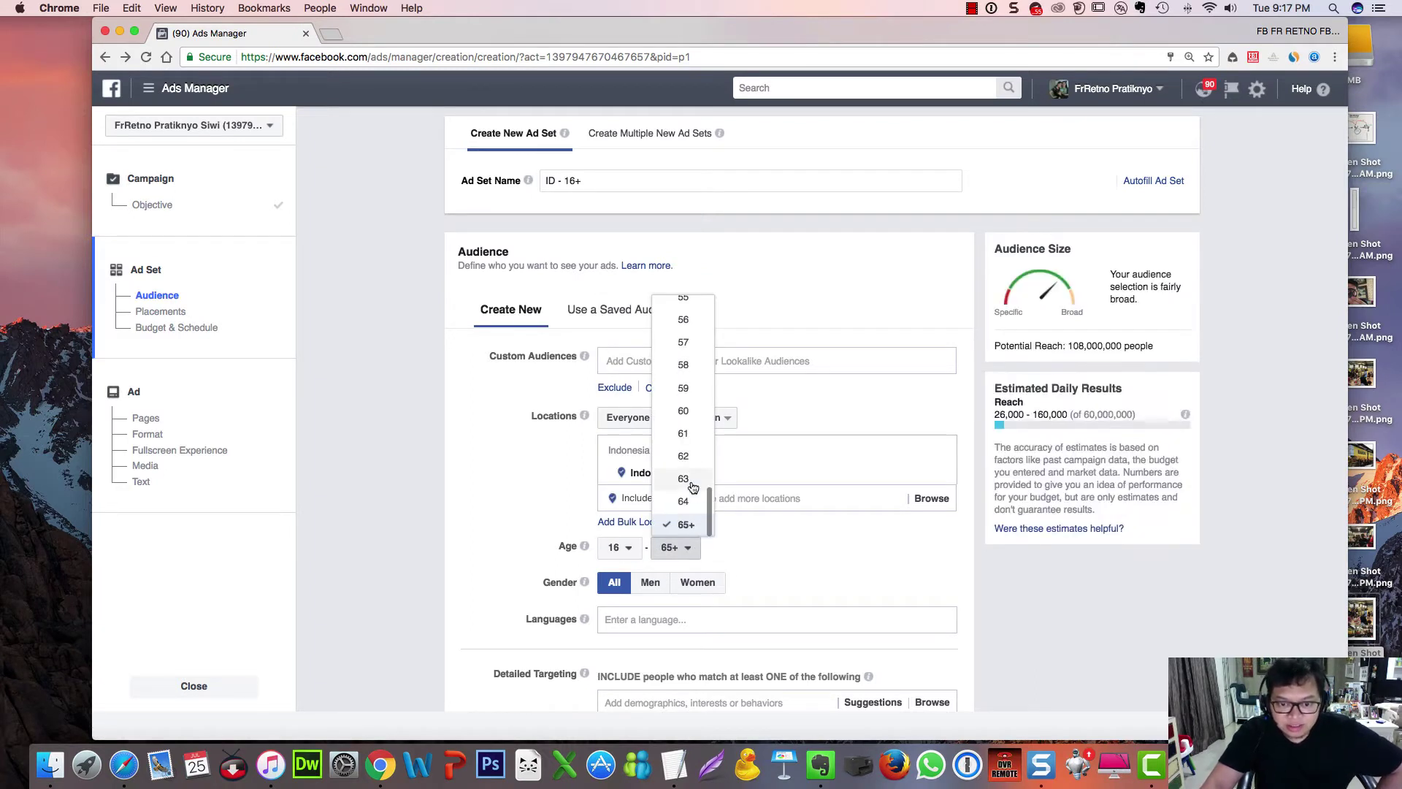
scroll(690, 493, up, 5)
scroll(690, 490, down, 1)
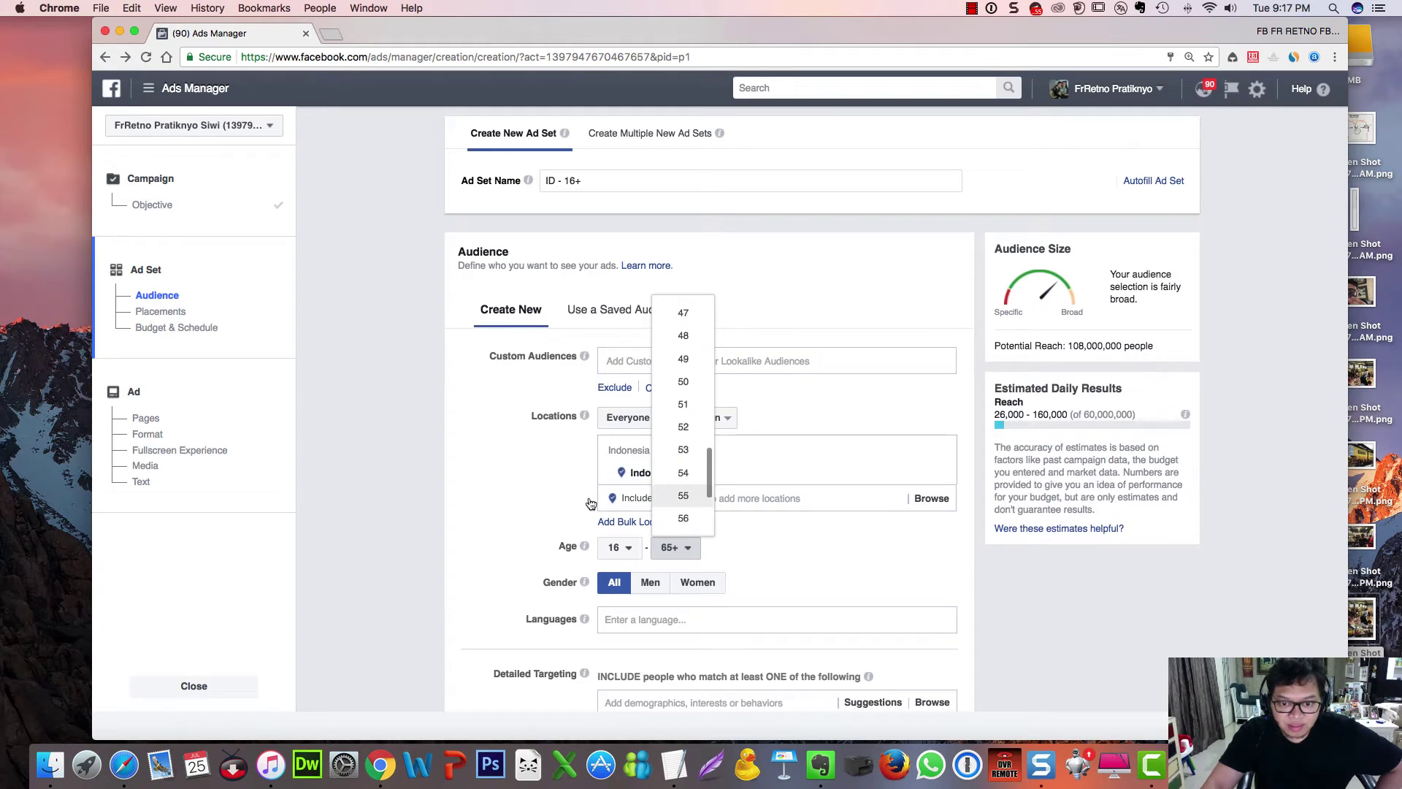
click(684, 495)
Add Villa Galaxy, Bekasi and Jalan Kalimalang, Jakarta as audience locations, searching for "galaxy bekasi" and "kalimalang jakarta"
scroll(549, 503, down, 1)
click(738, 479)
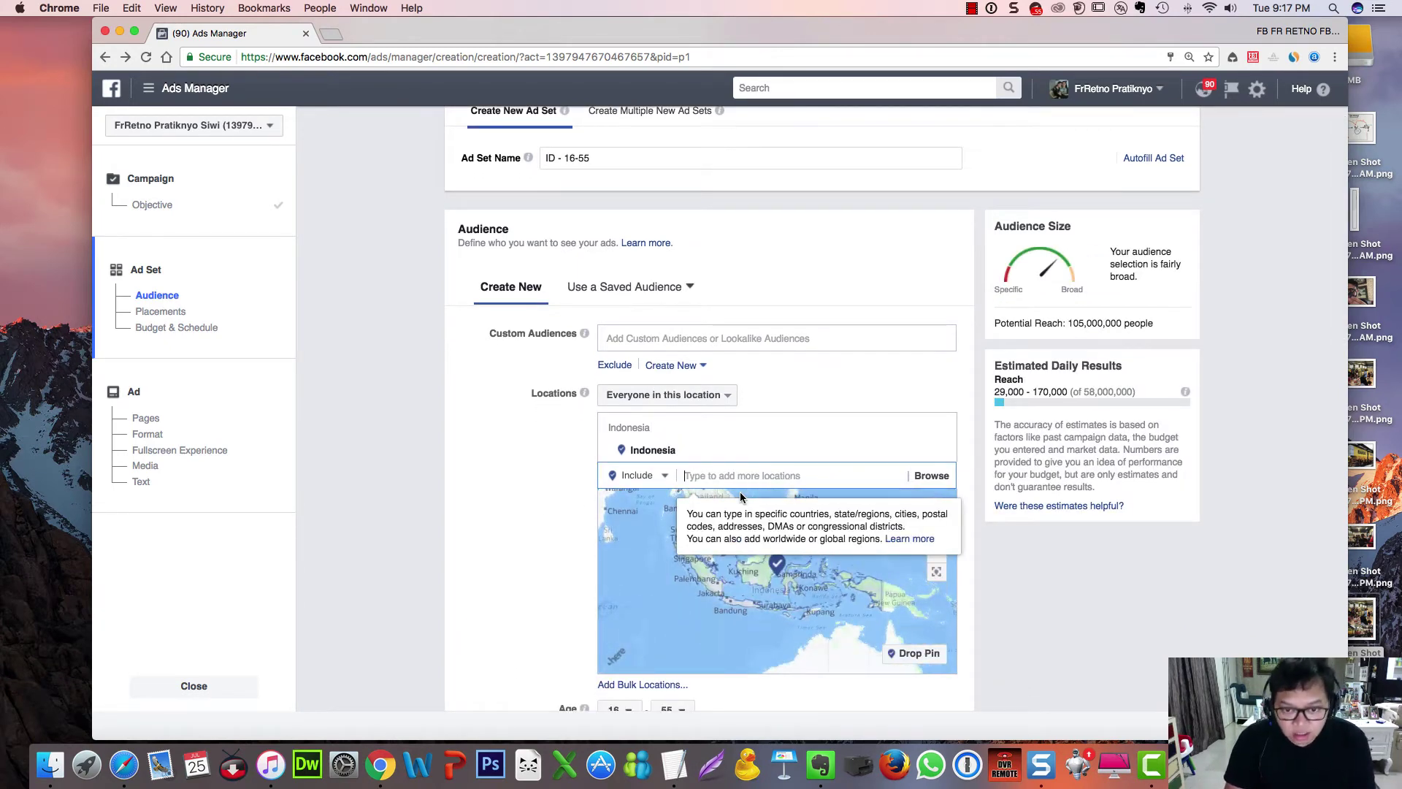
text(ke)
key(BackSpace)
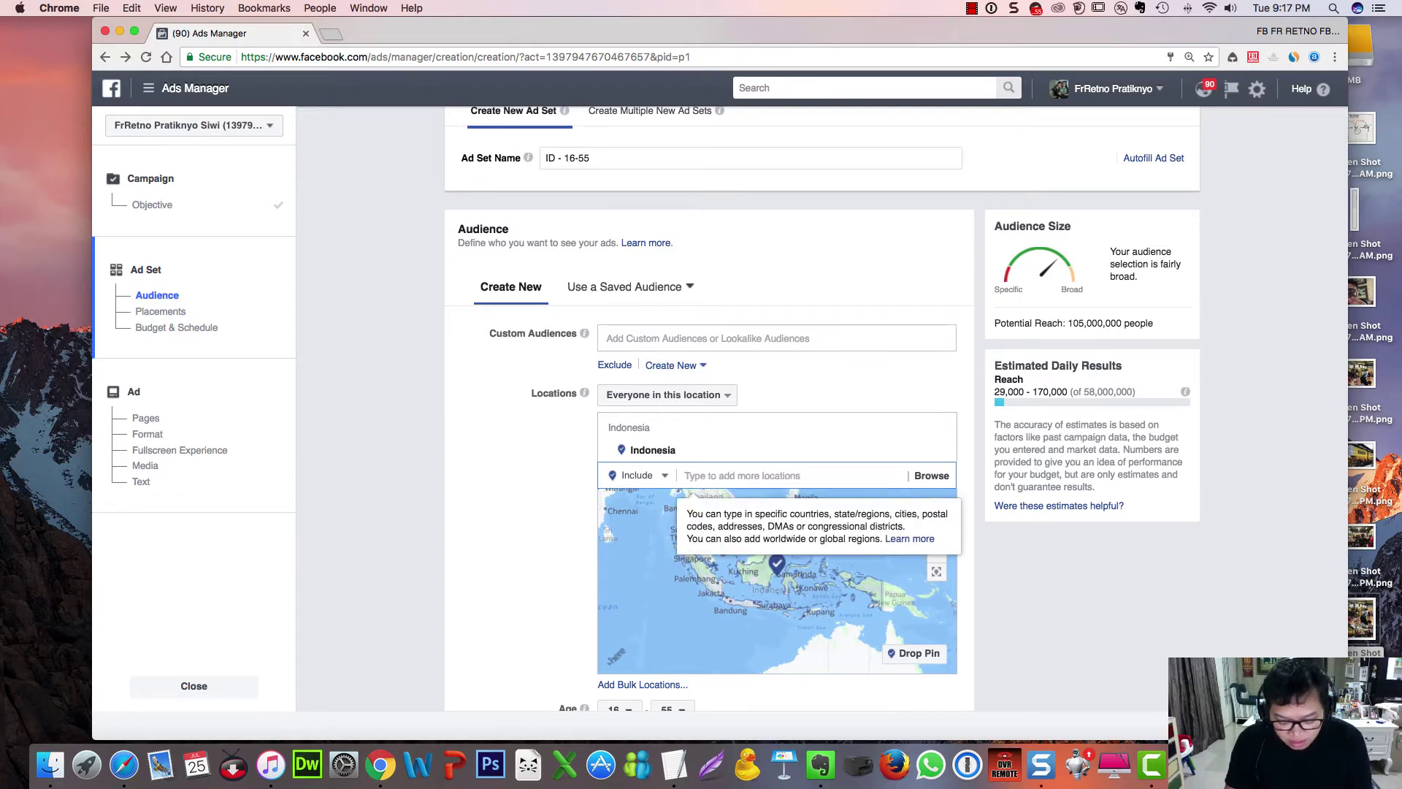
text(g)
key(BackSpace)
text(ga)
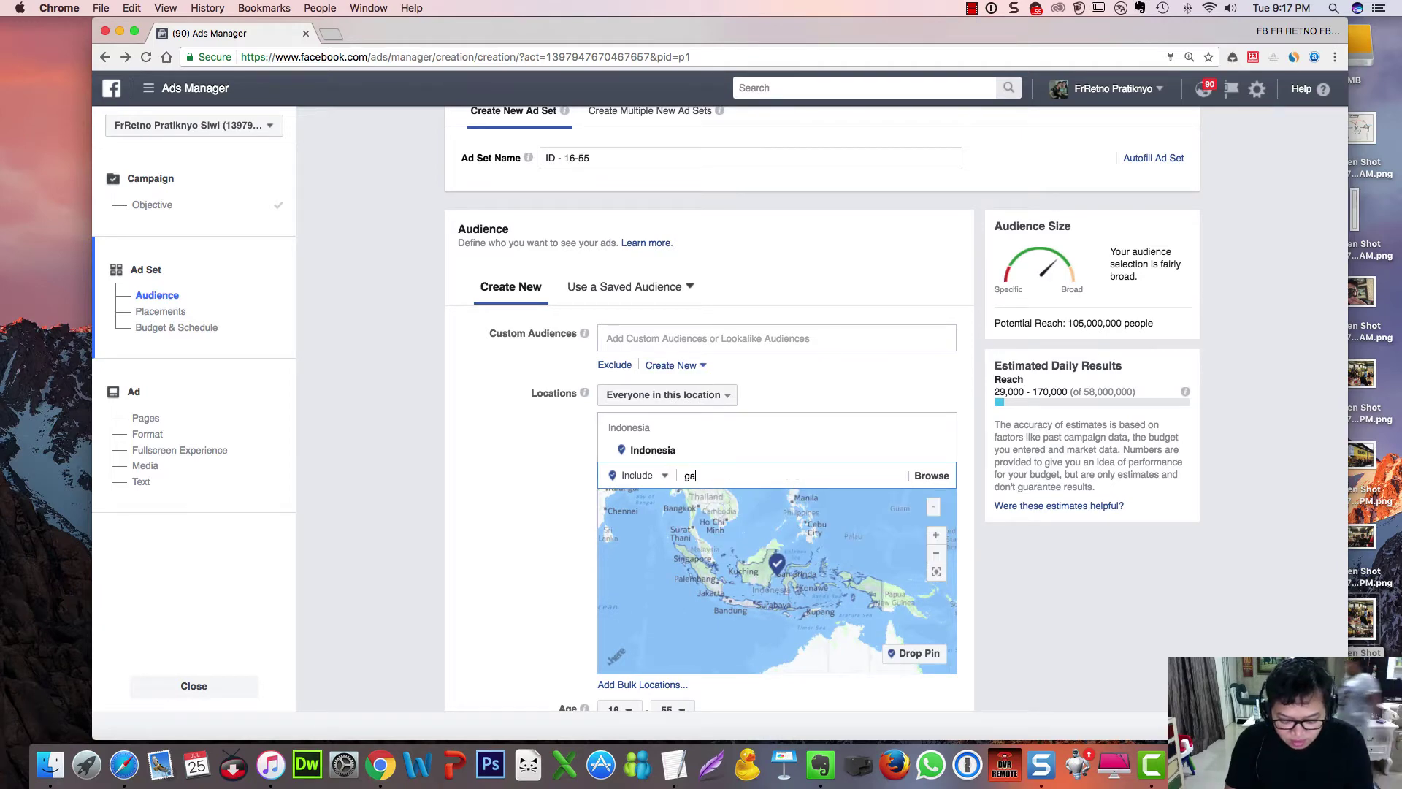
text(laxy bekasi)
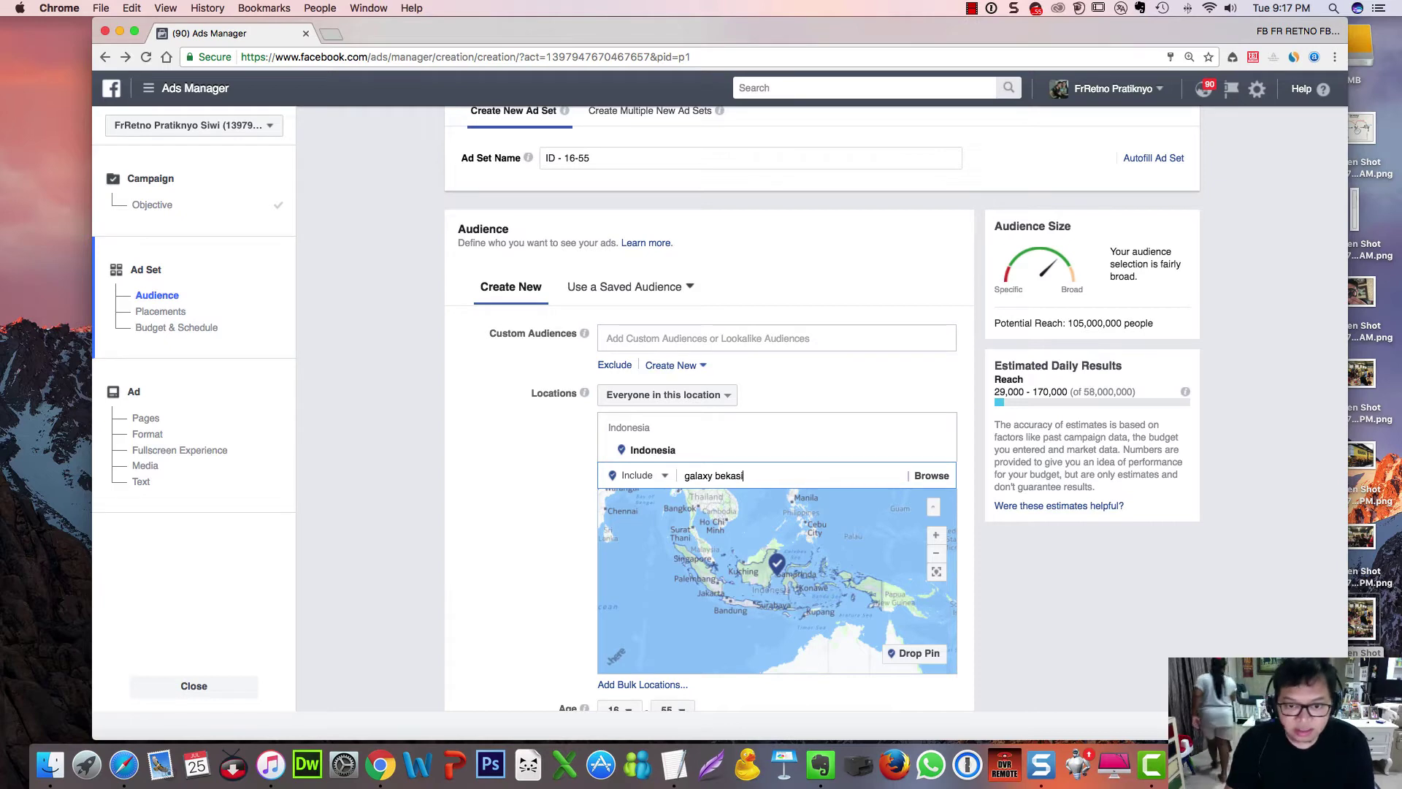
click(776, 500)
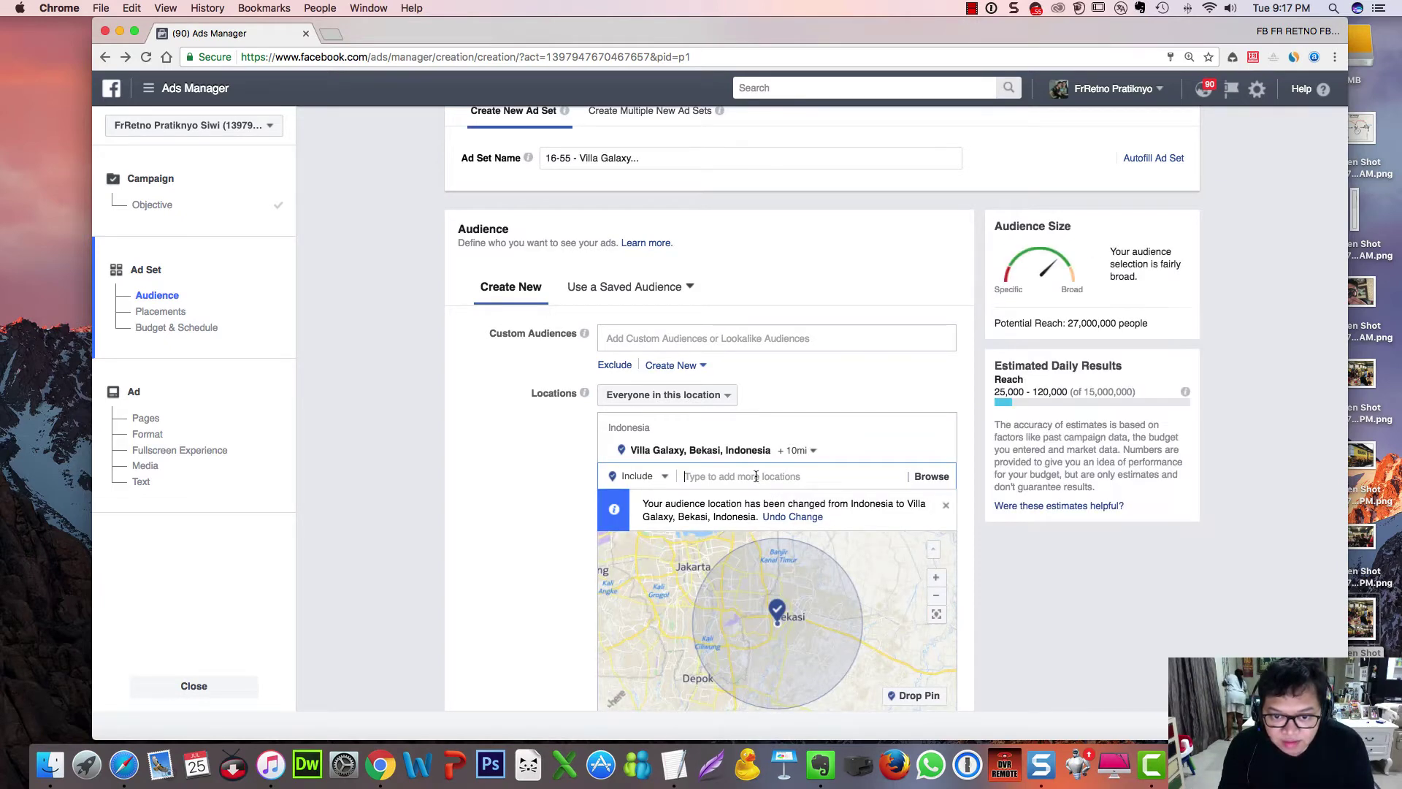
text(kalimalang jakarta)
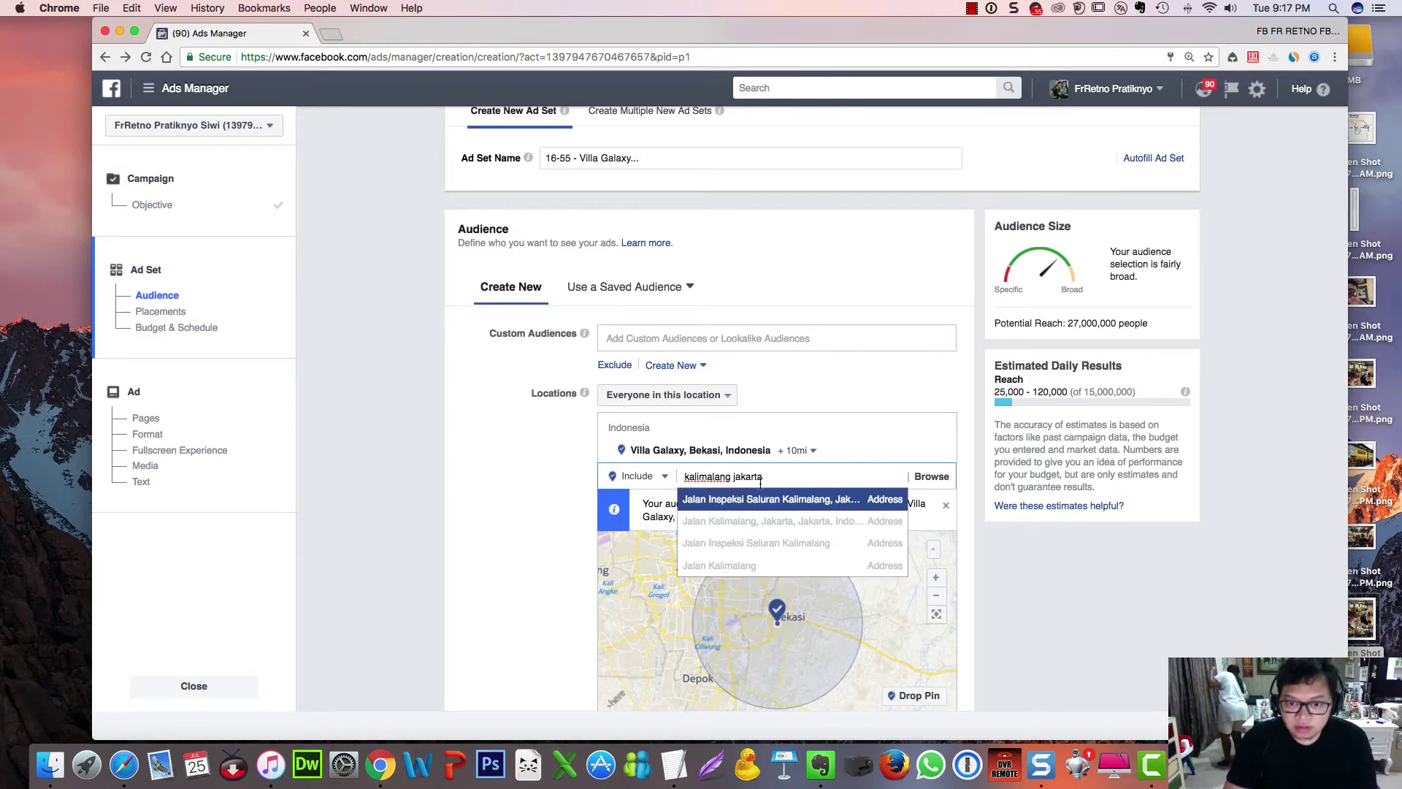
click(759, 520)
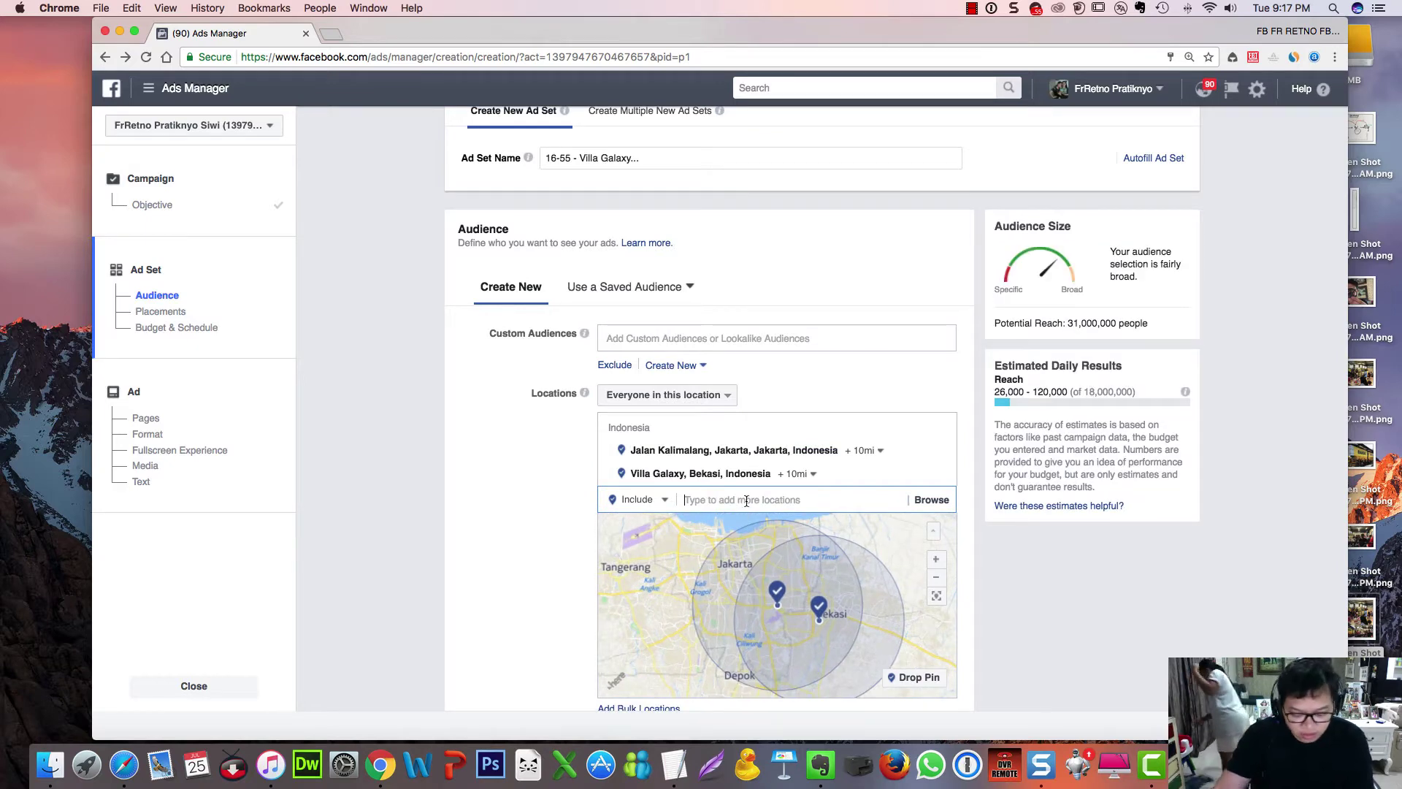
Add the cities Jatibening Permai and Kemang Pratama, both in Jawa Barat, West Java, to the audience locations
text(jat)
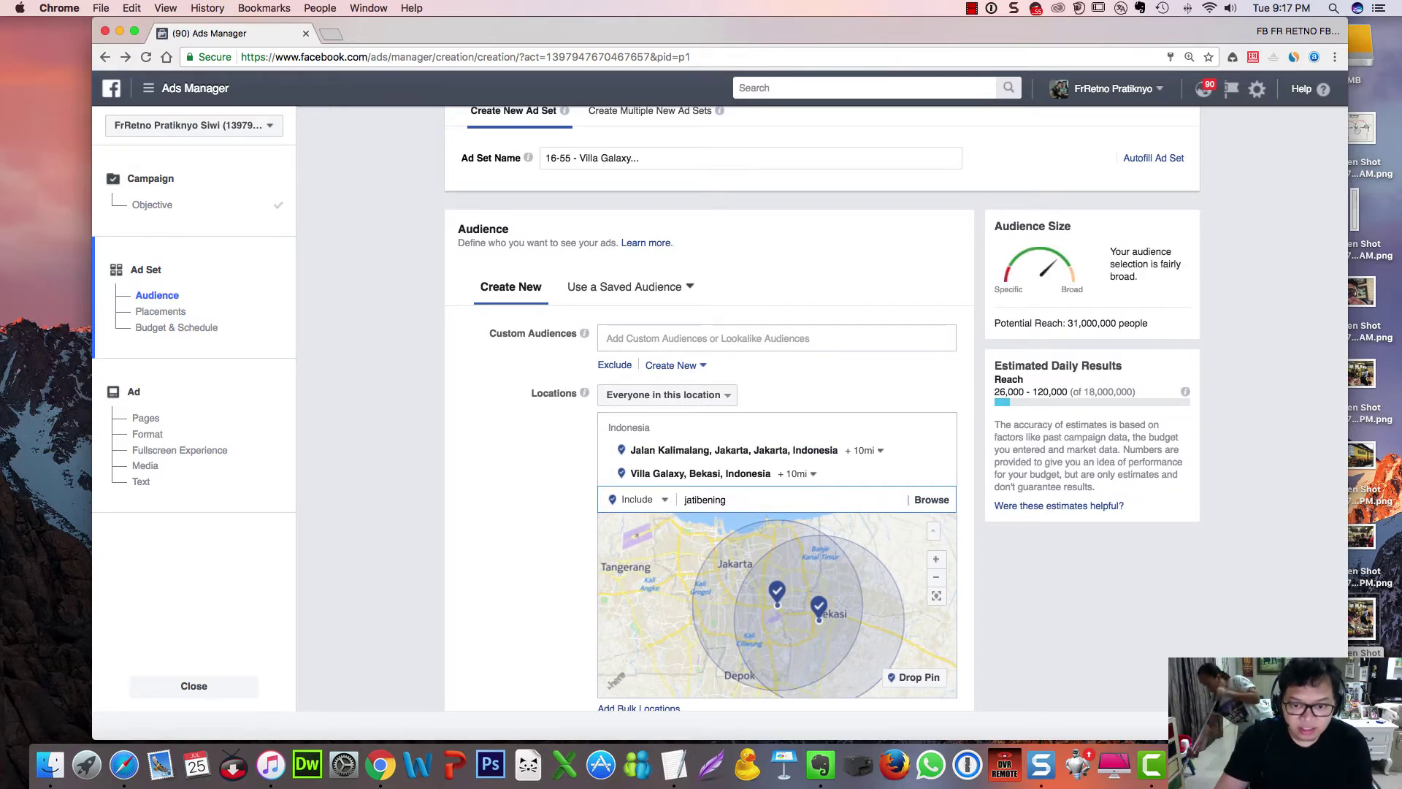
text(ibening)
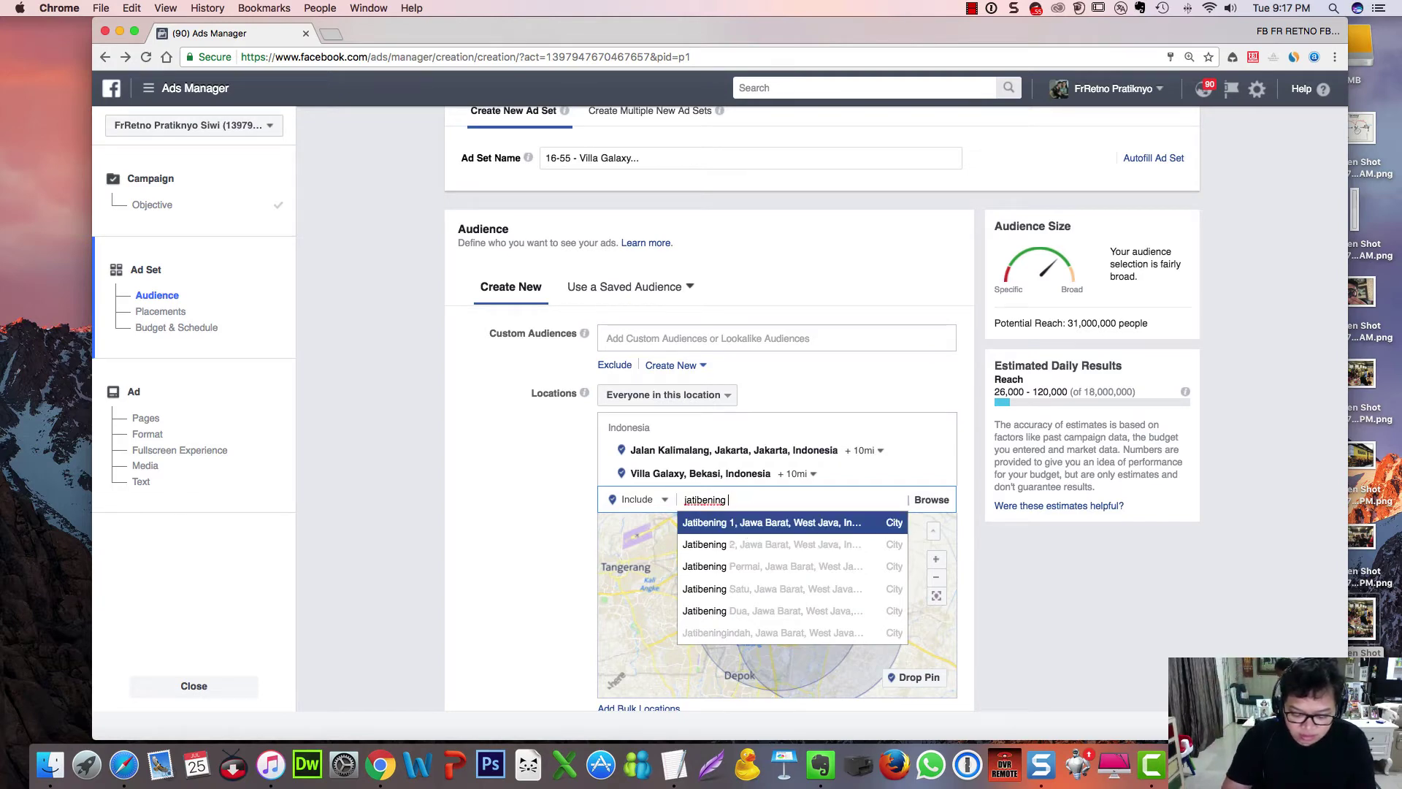
text( bekasi)
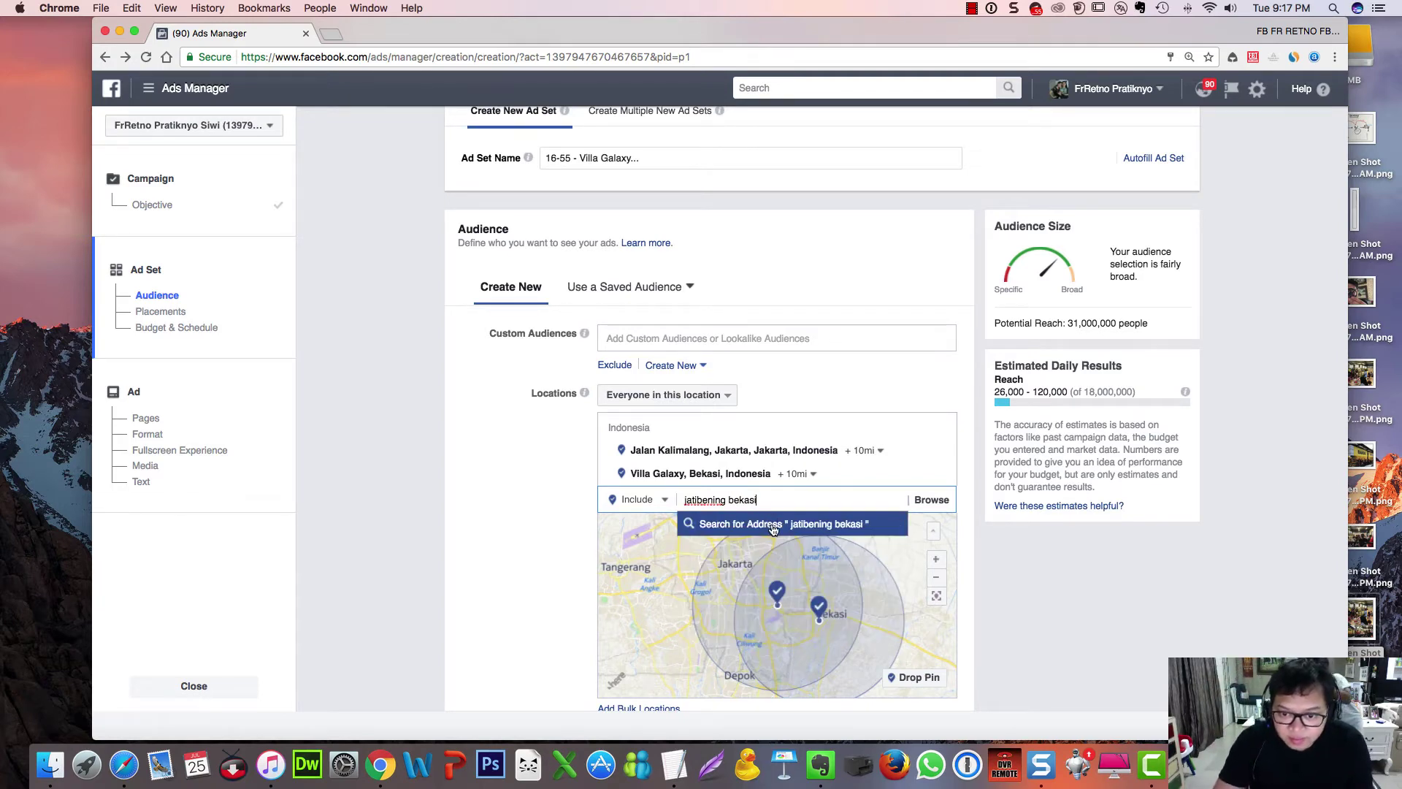
click(775, 524)
click(781, 504)
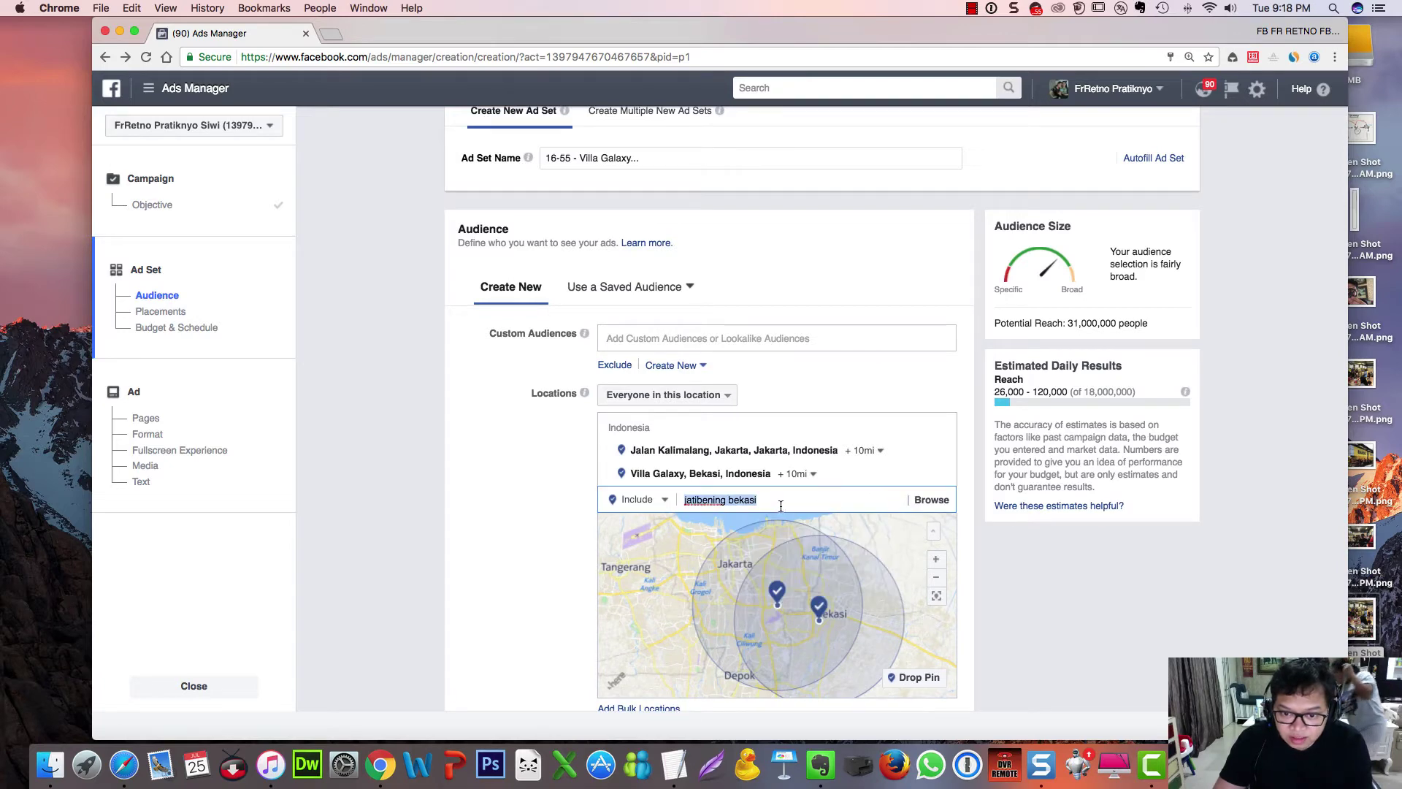
drag(728, 503, 800, 504)
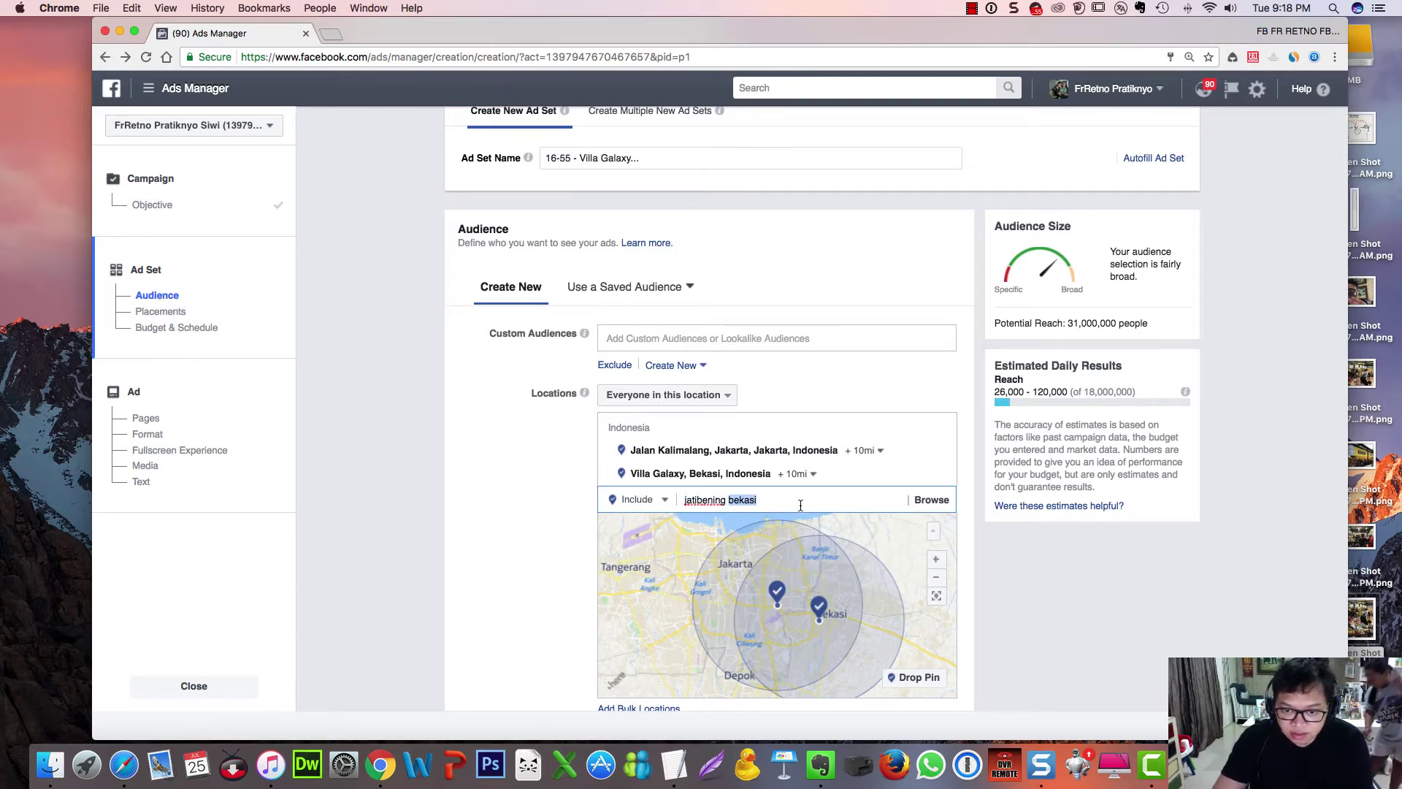
key(BackSpace)
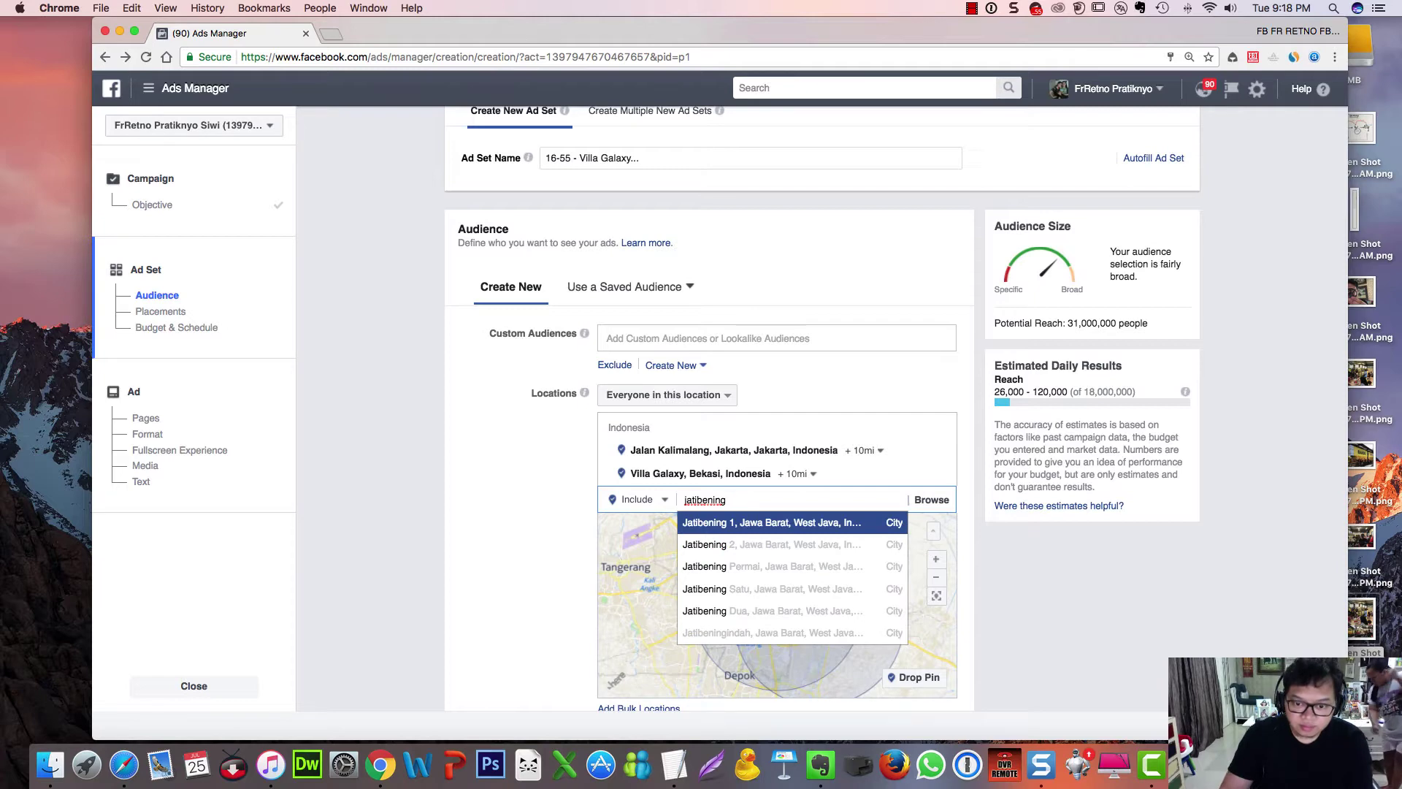
click(830, 570)
text(kemang pratama)
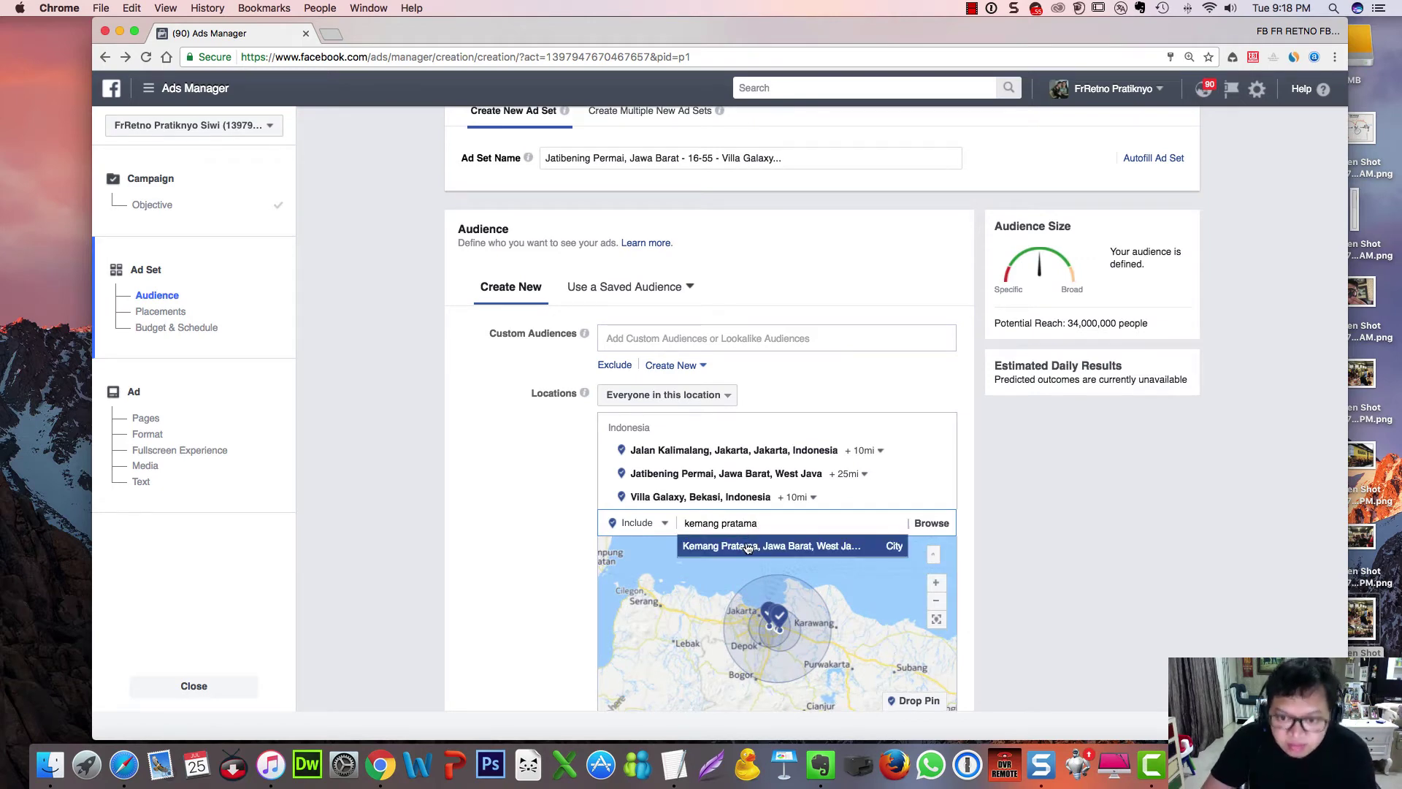
click(748, 548)
Try to add Pondok Gede as an audience location, searching for "pondok gede" and "pondok gede bekasi", and clear the location entry
scroll(538, 505, down, 1)
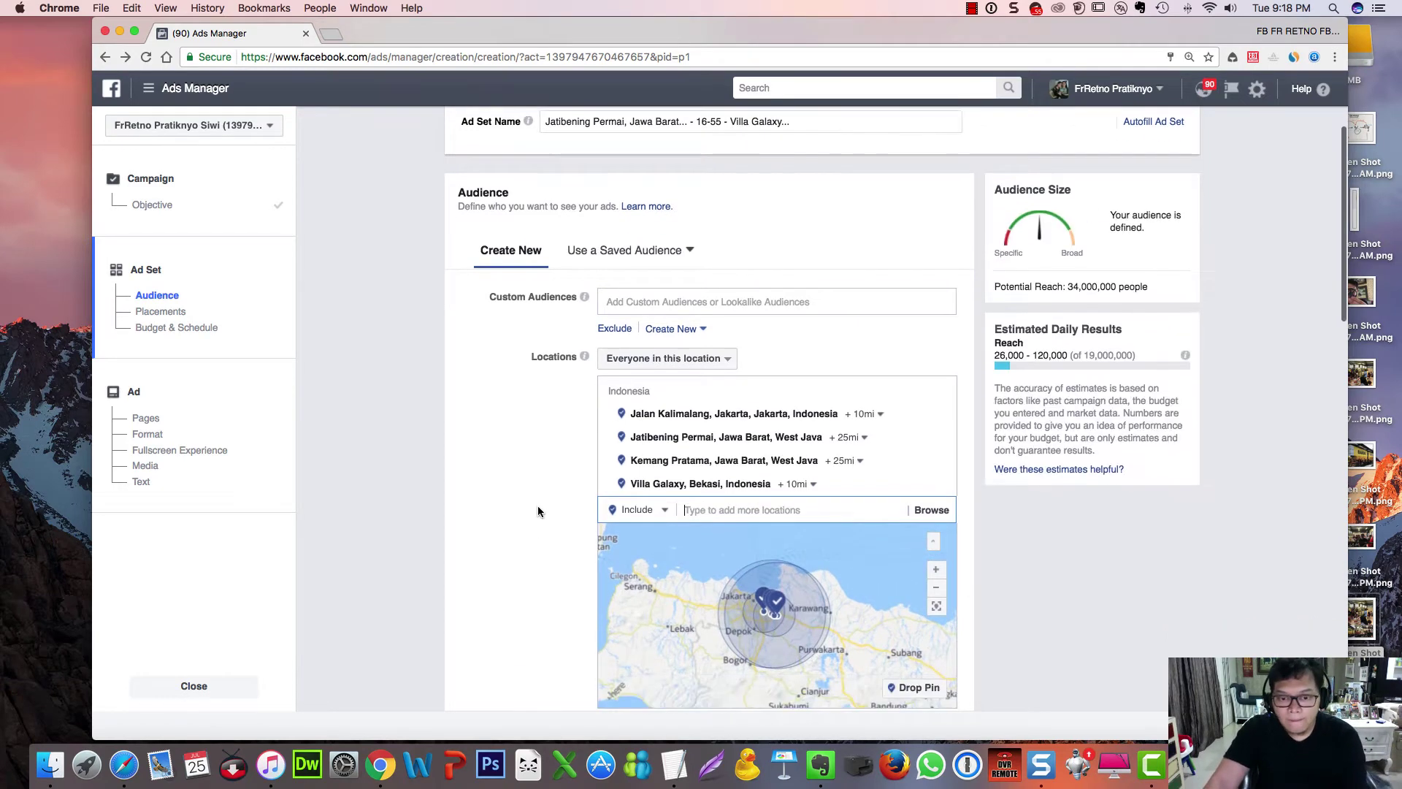
scroll(538, 510, down, 2)
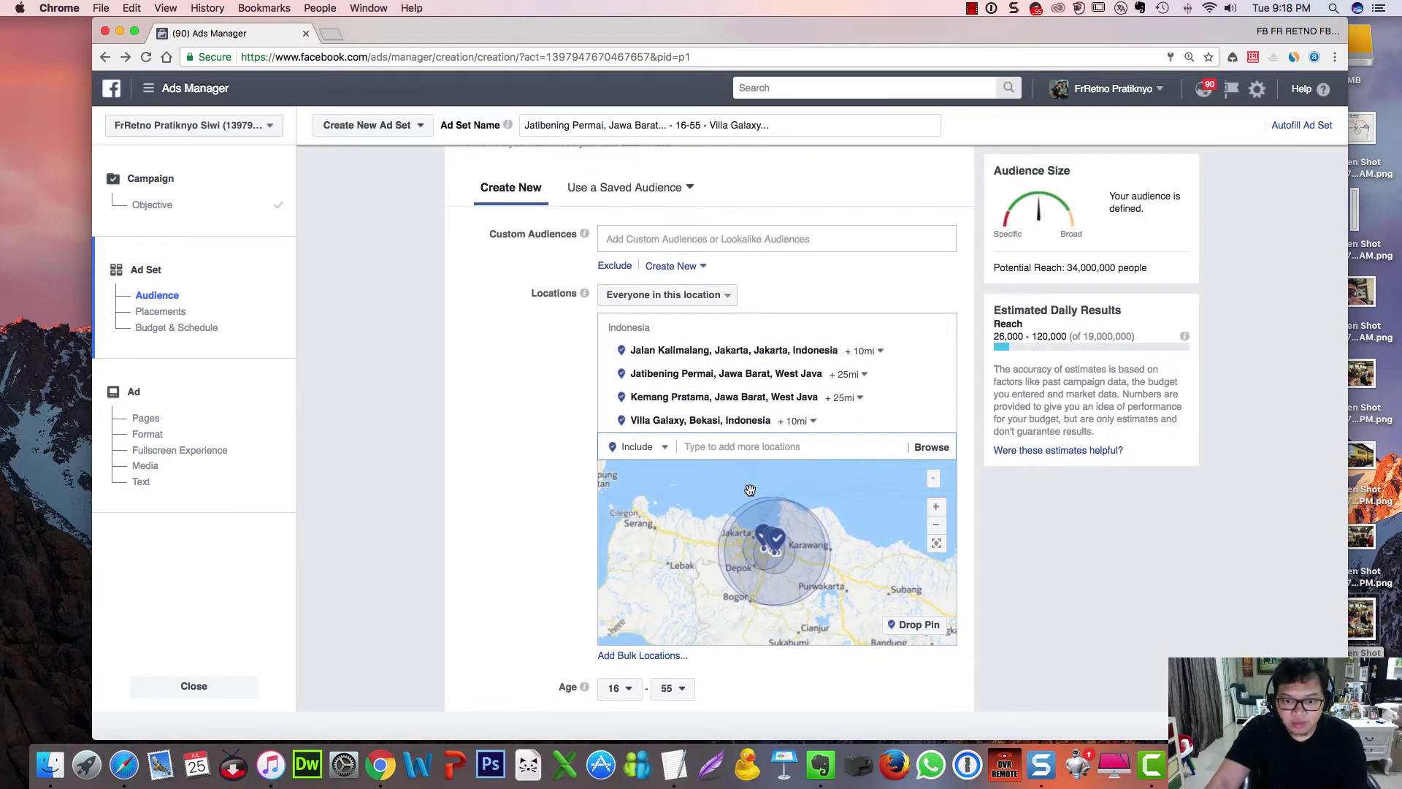
click(688, 447)
text(pon)
key(BackSpace)
text(on)
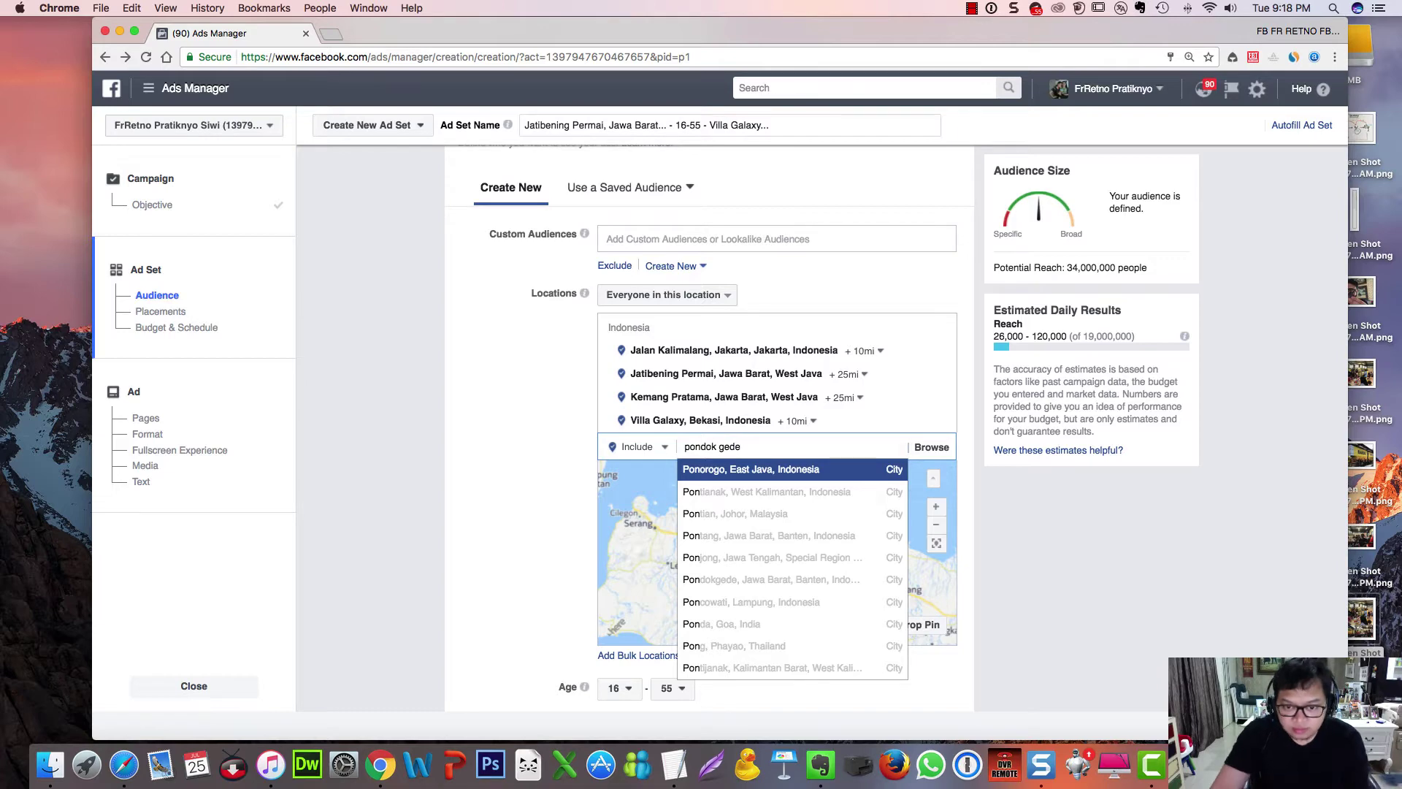
text(dok gede)
click(772, 482)
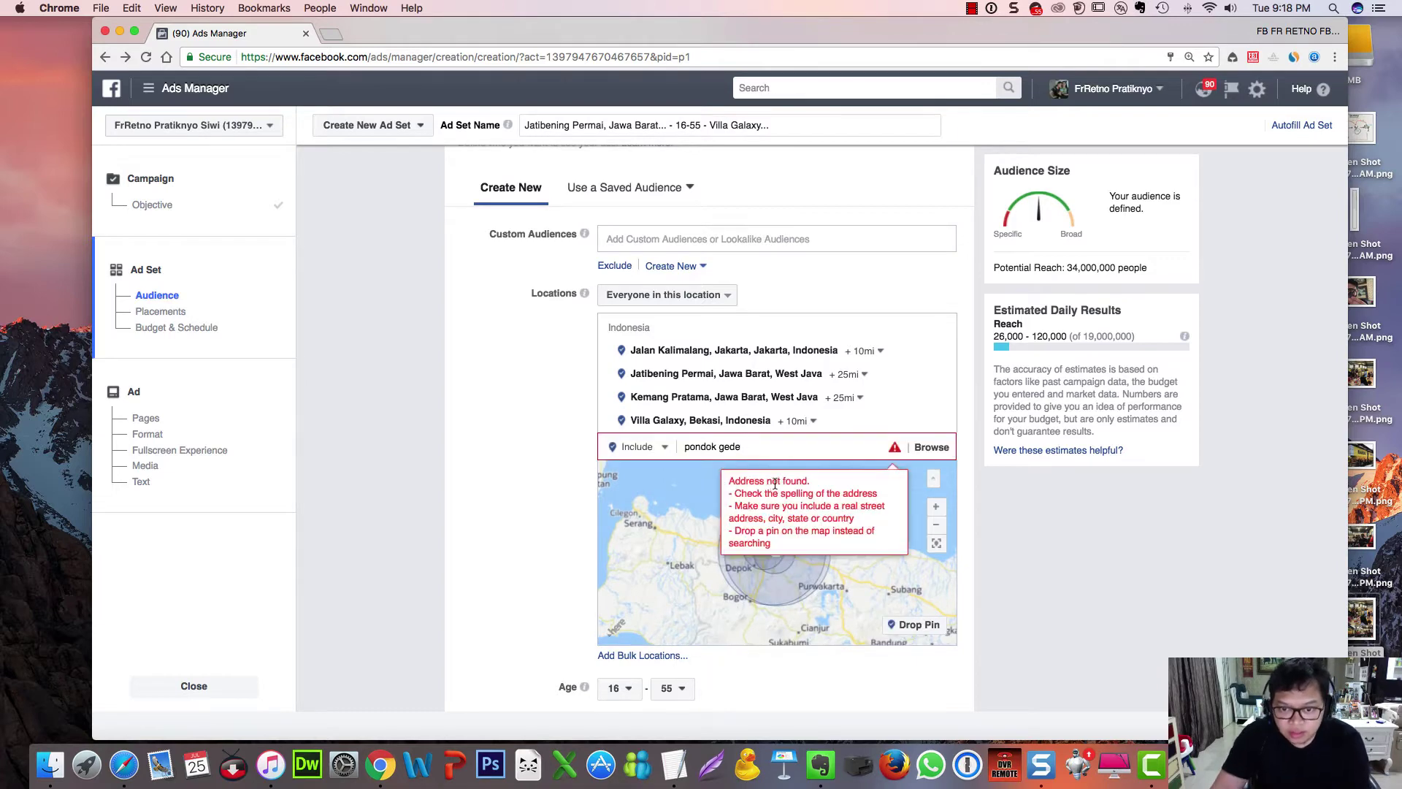
triple_click(760, 450)
click(759, 450)
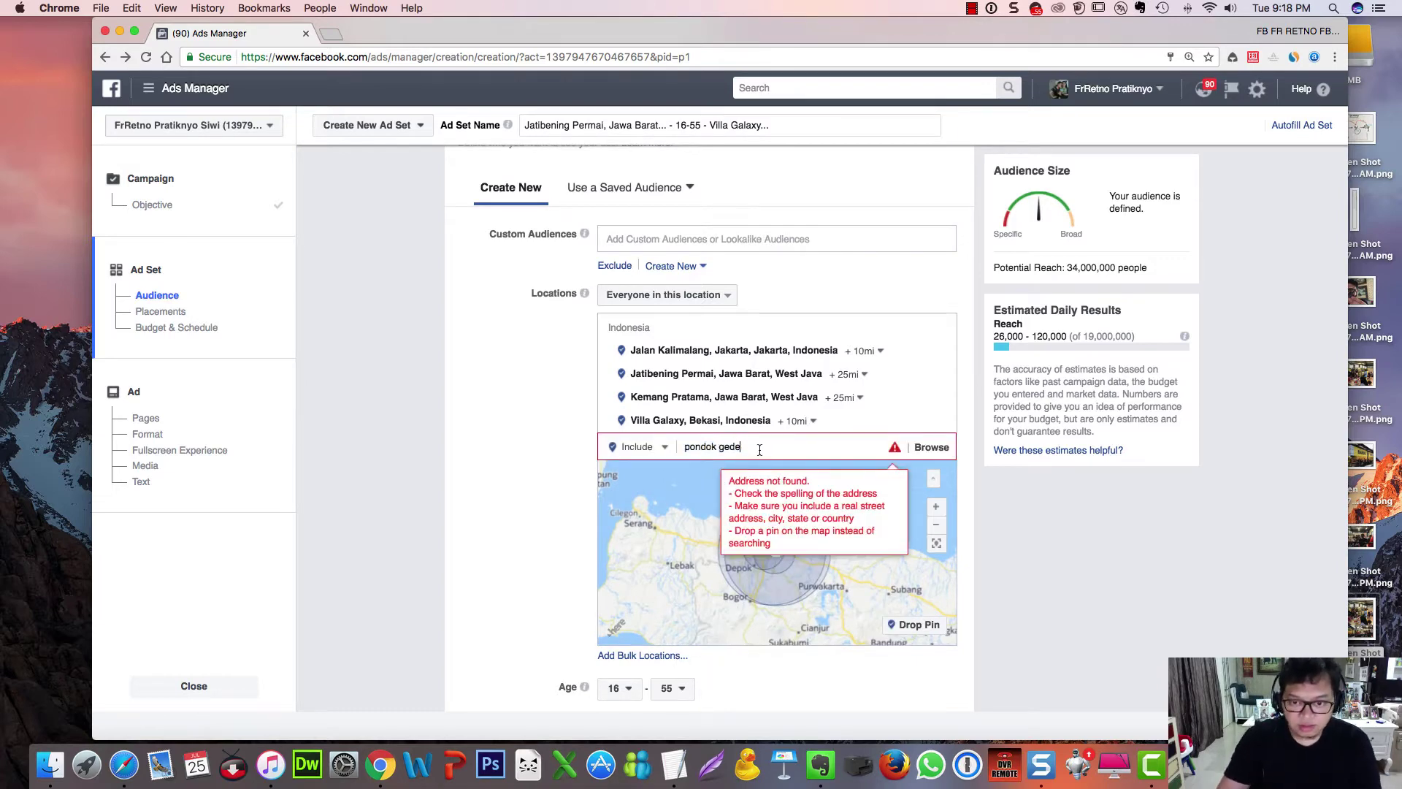
text(bekasi)
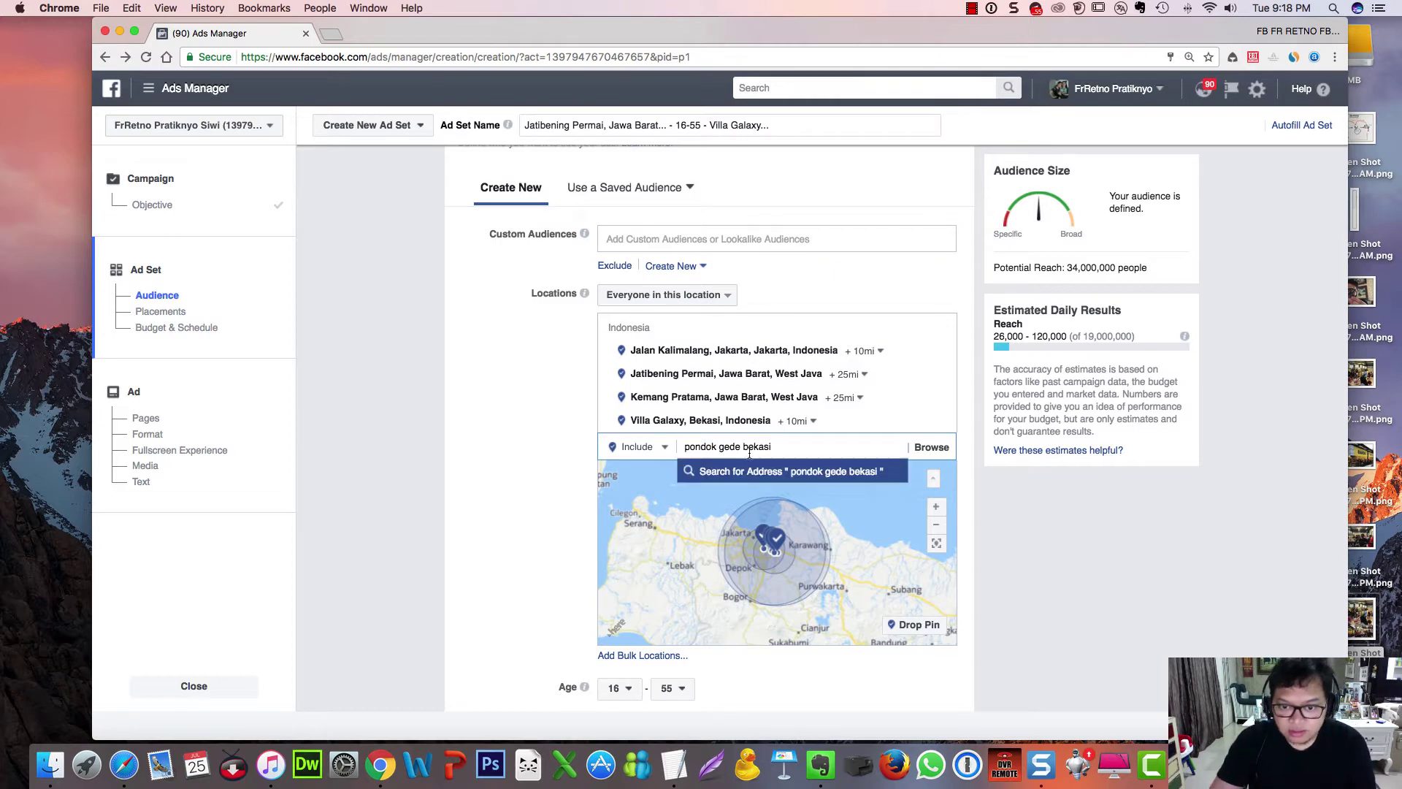
click(774, 468)
triple_click(795, 448)
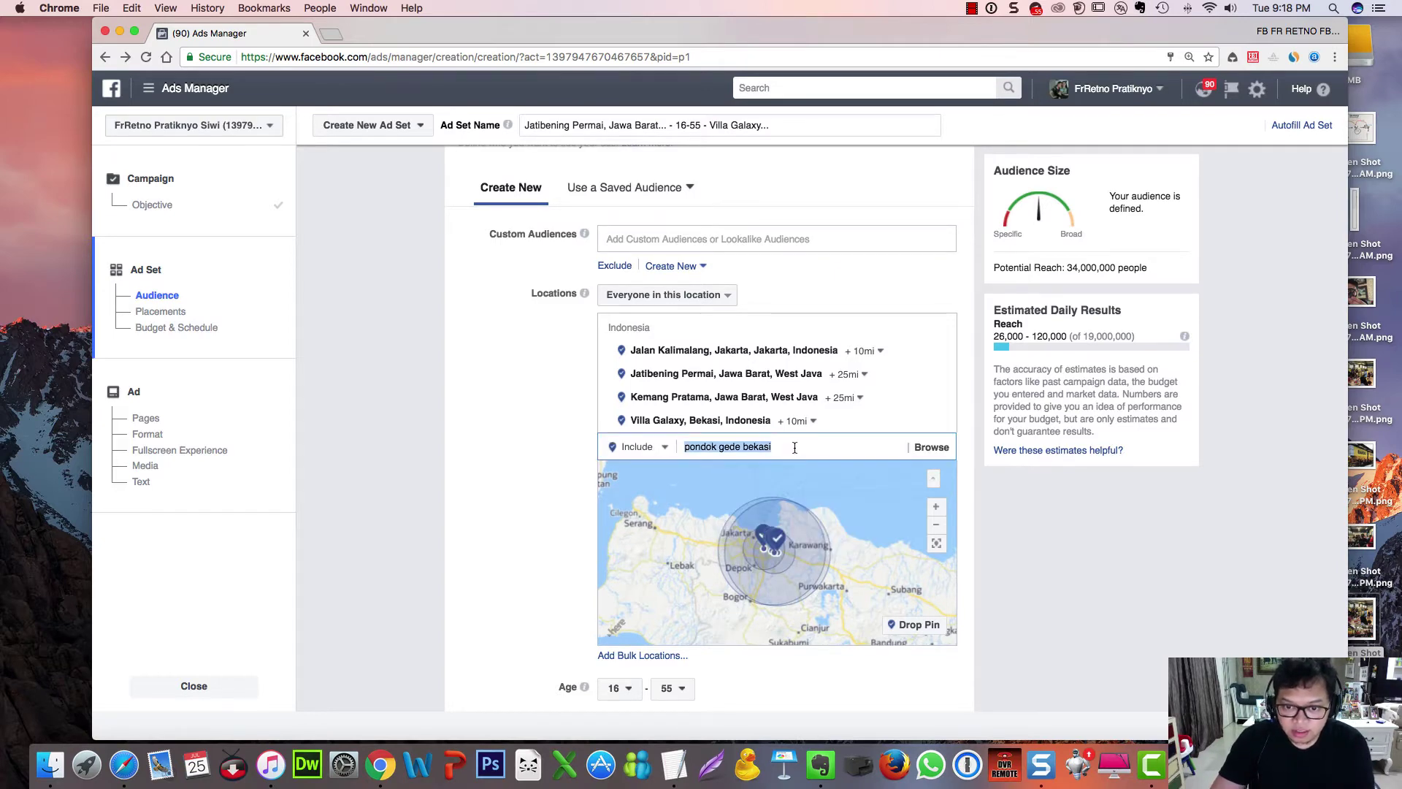
key(BackSpace)
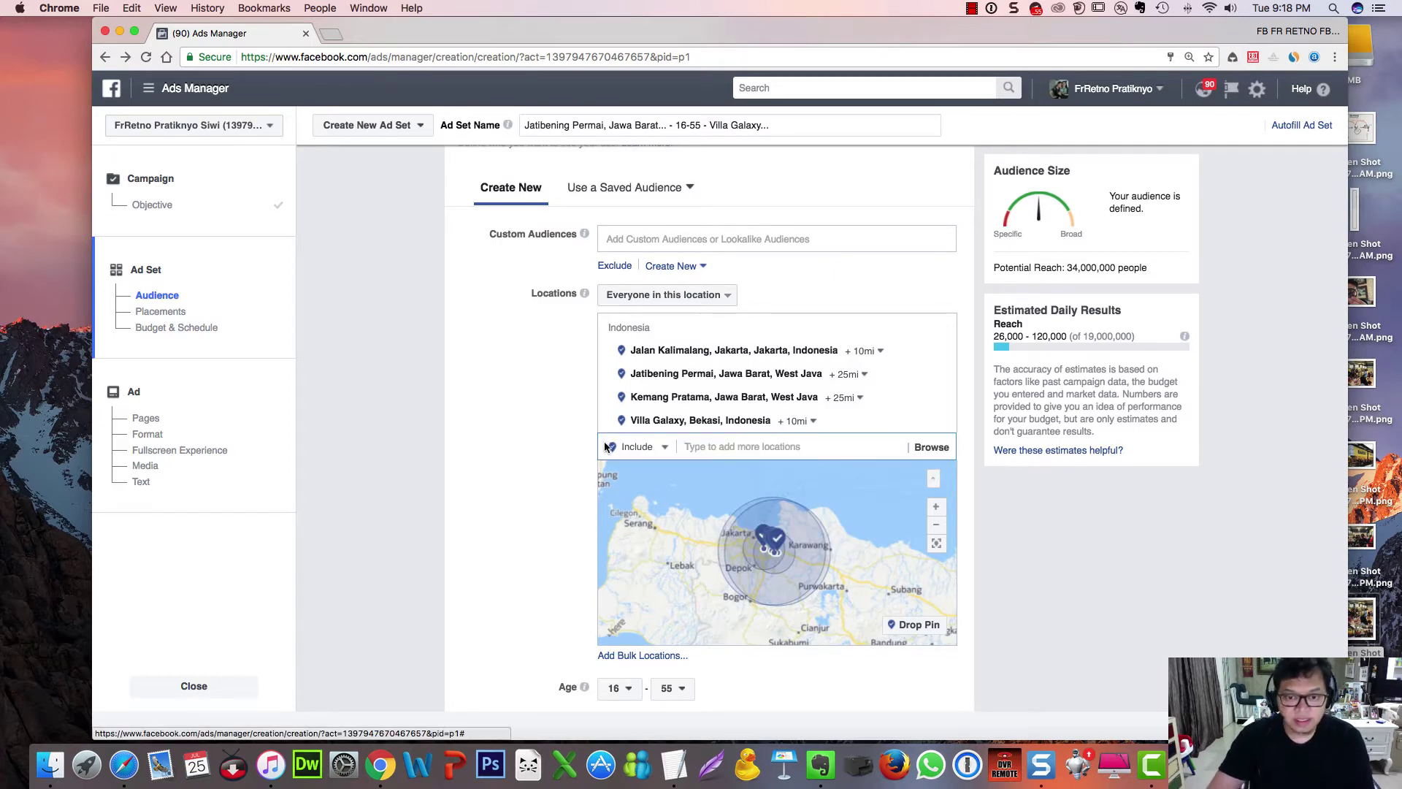
Search the detailed targeting options for "bakso" and clear the entry without adding an interest
scroll(541, 442, down, 5)
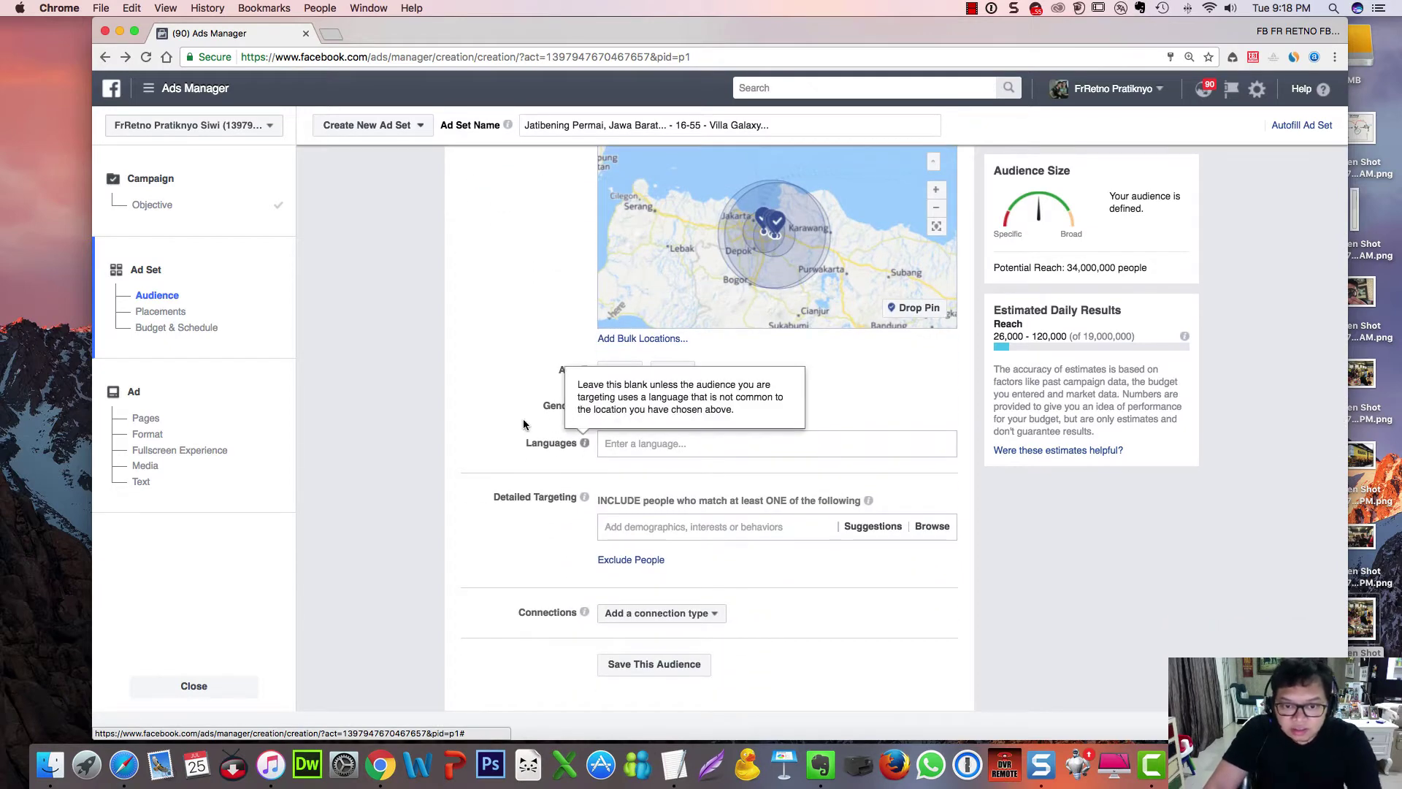
scroll(616, 482, down, 1)
click(646, 474)
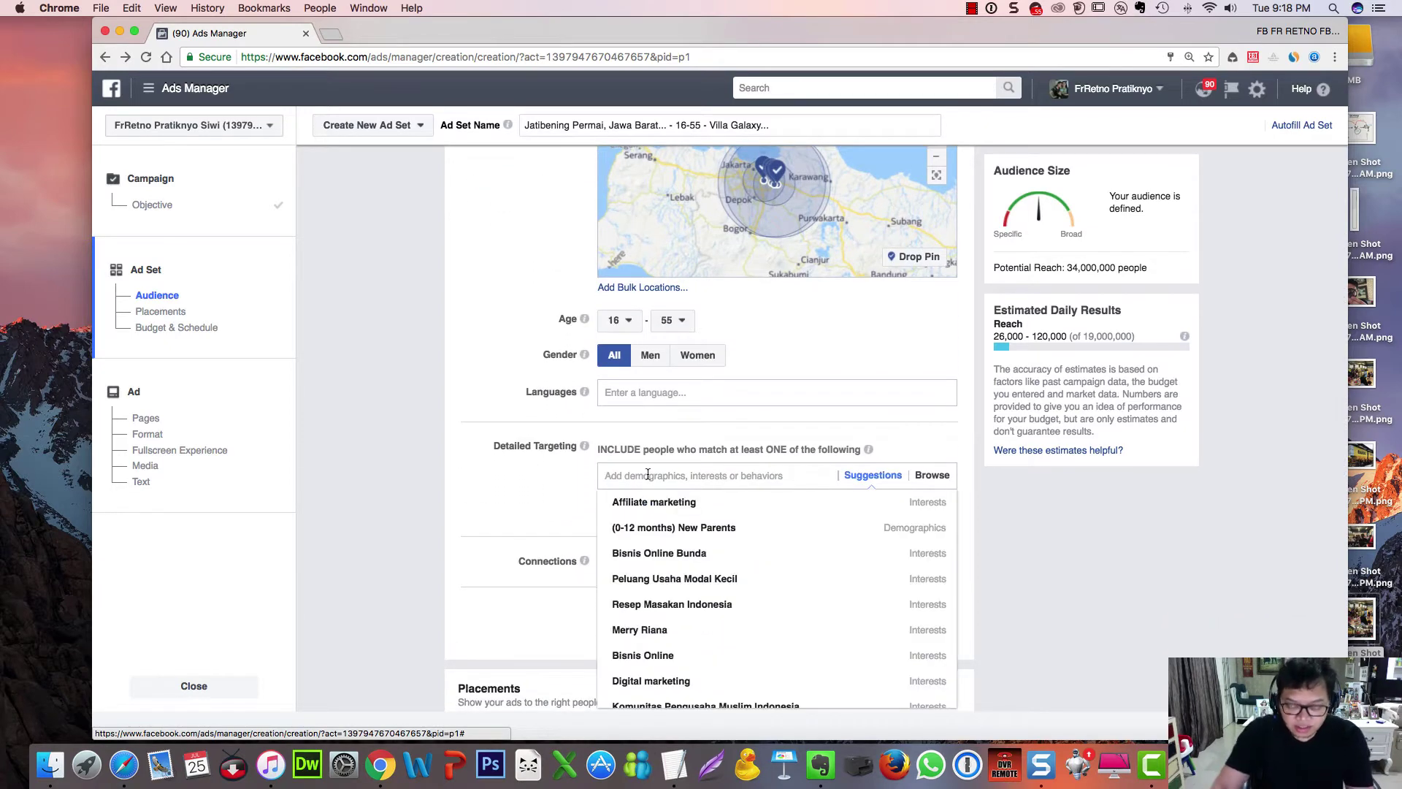
text(bakso)
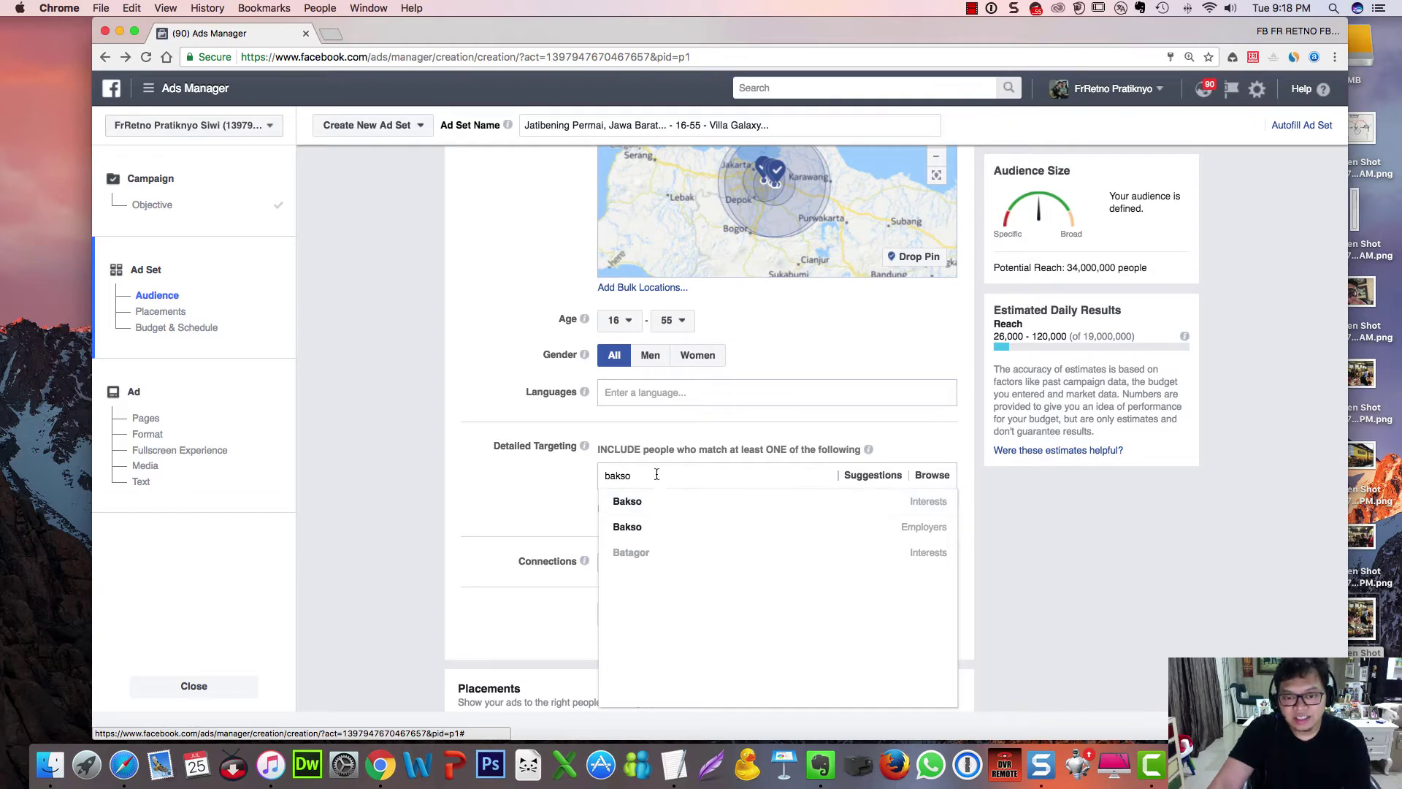
key(super+a)
key(BackSpace)
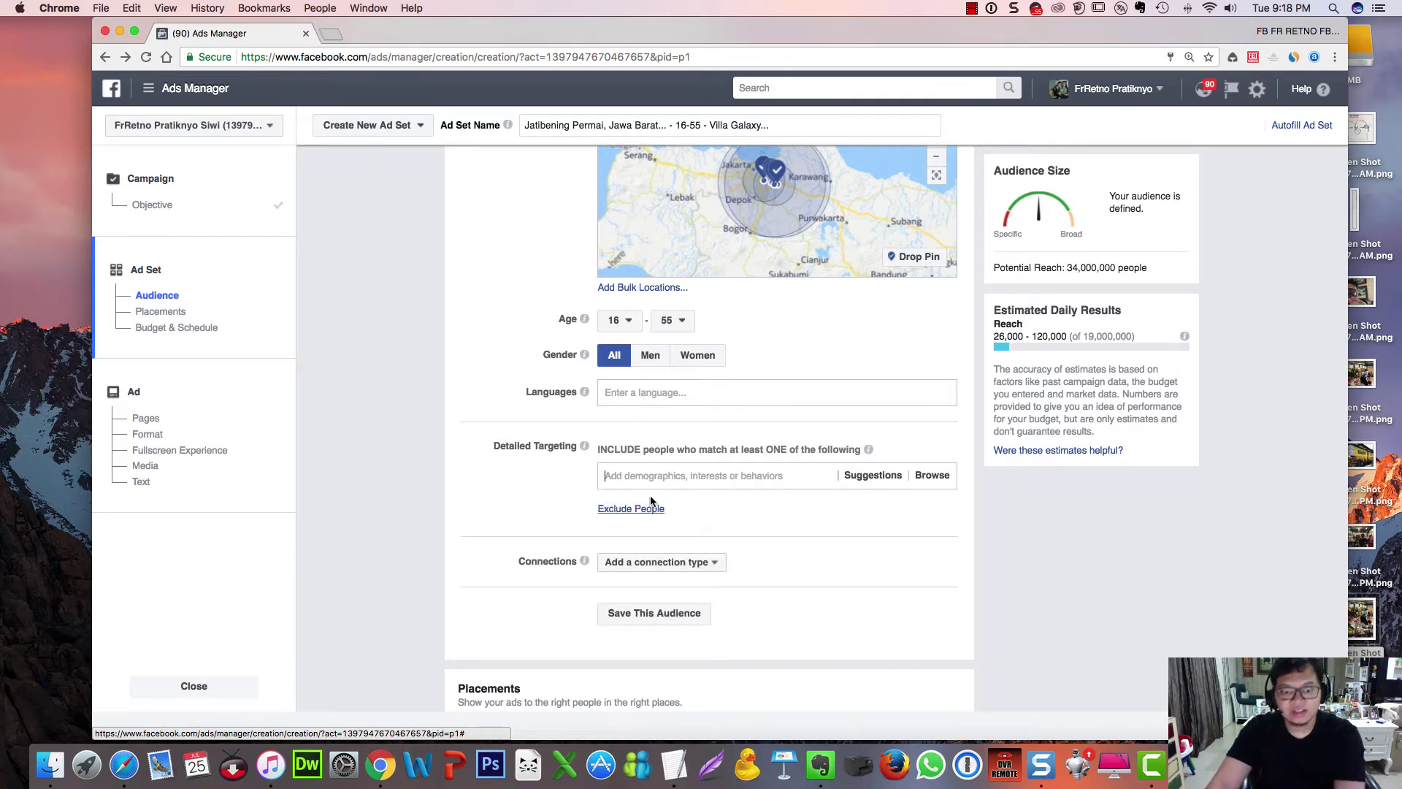
Set the ad set's daily budget to Rp50000 and continue to the ad setup
scroll(570, 545, down, 1)
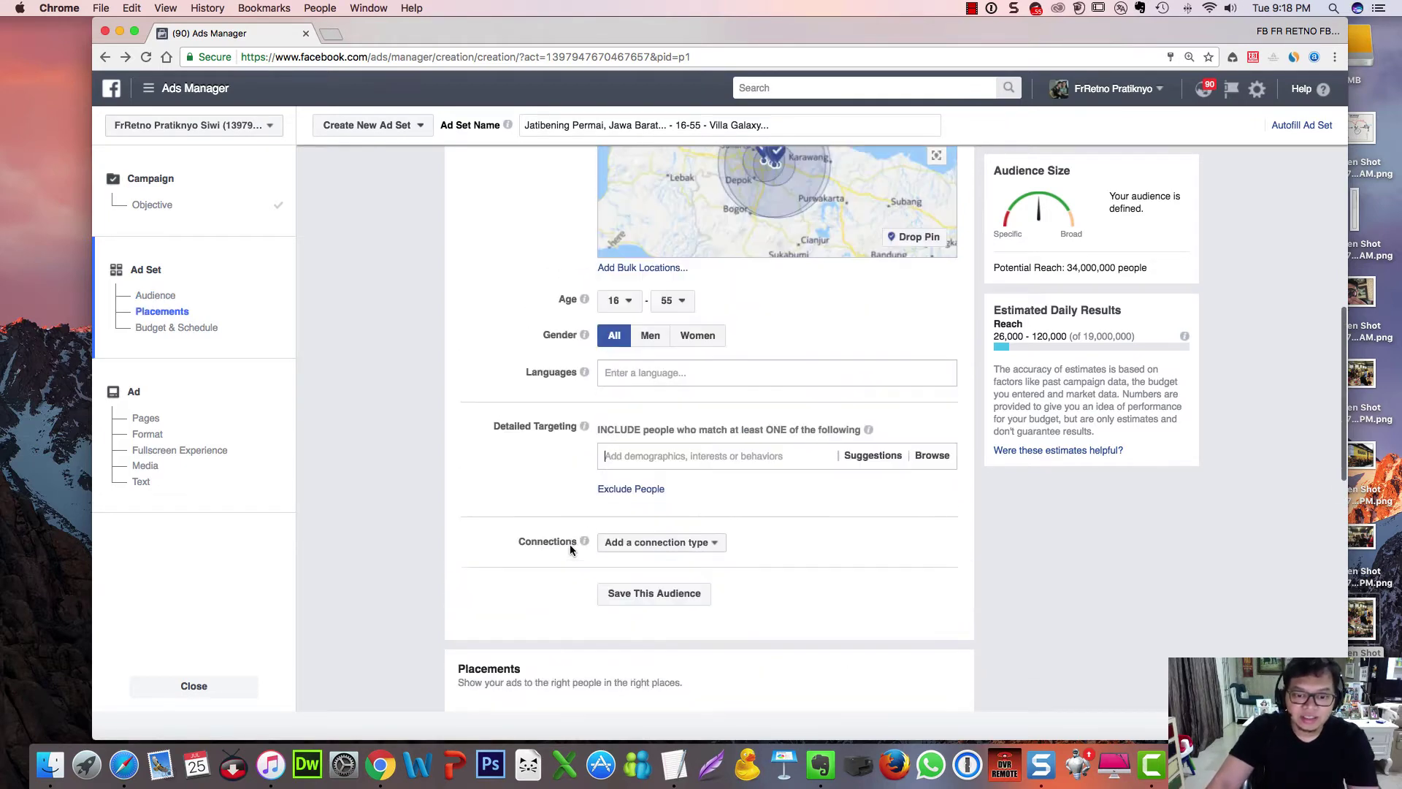
scroll(569, 545, up, 4)
scroll(569, 545, down, 8)
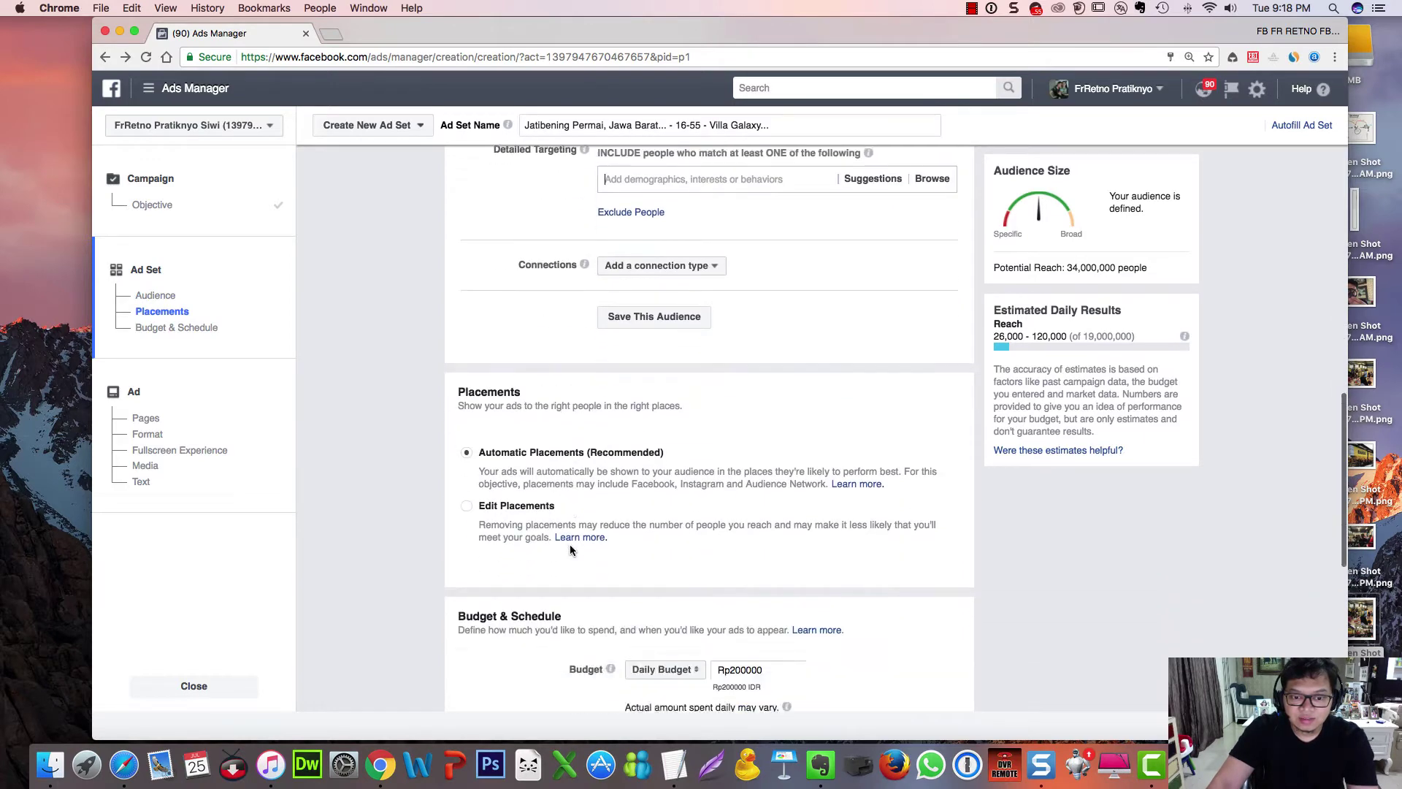
scroll(570, 545, down, 3)
drag(730, 514, 767, 515)
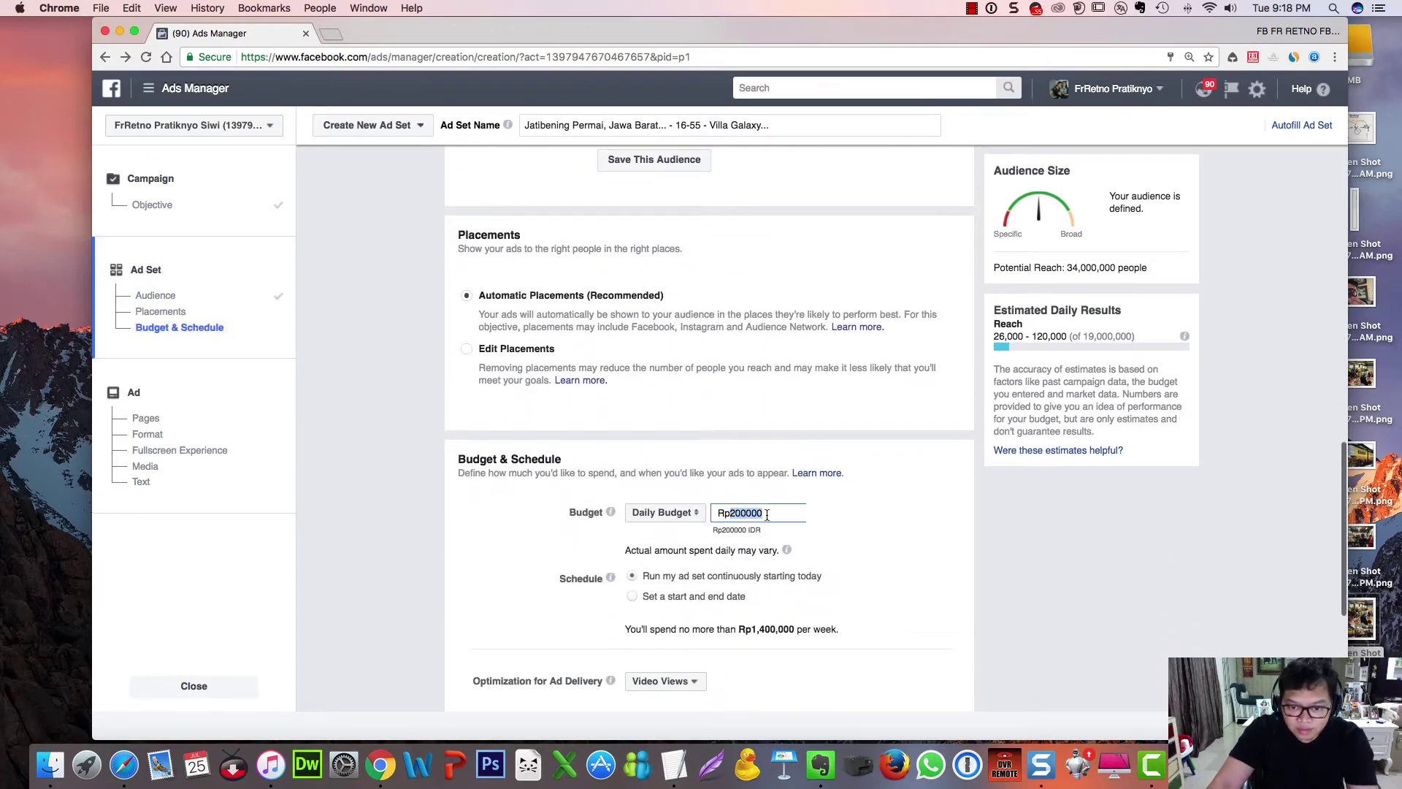
text(50)
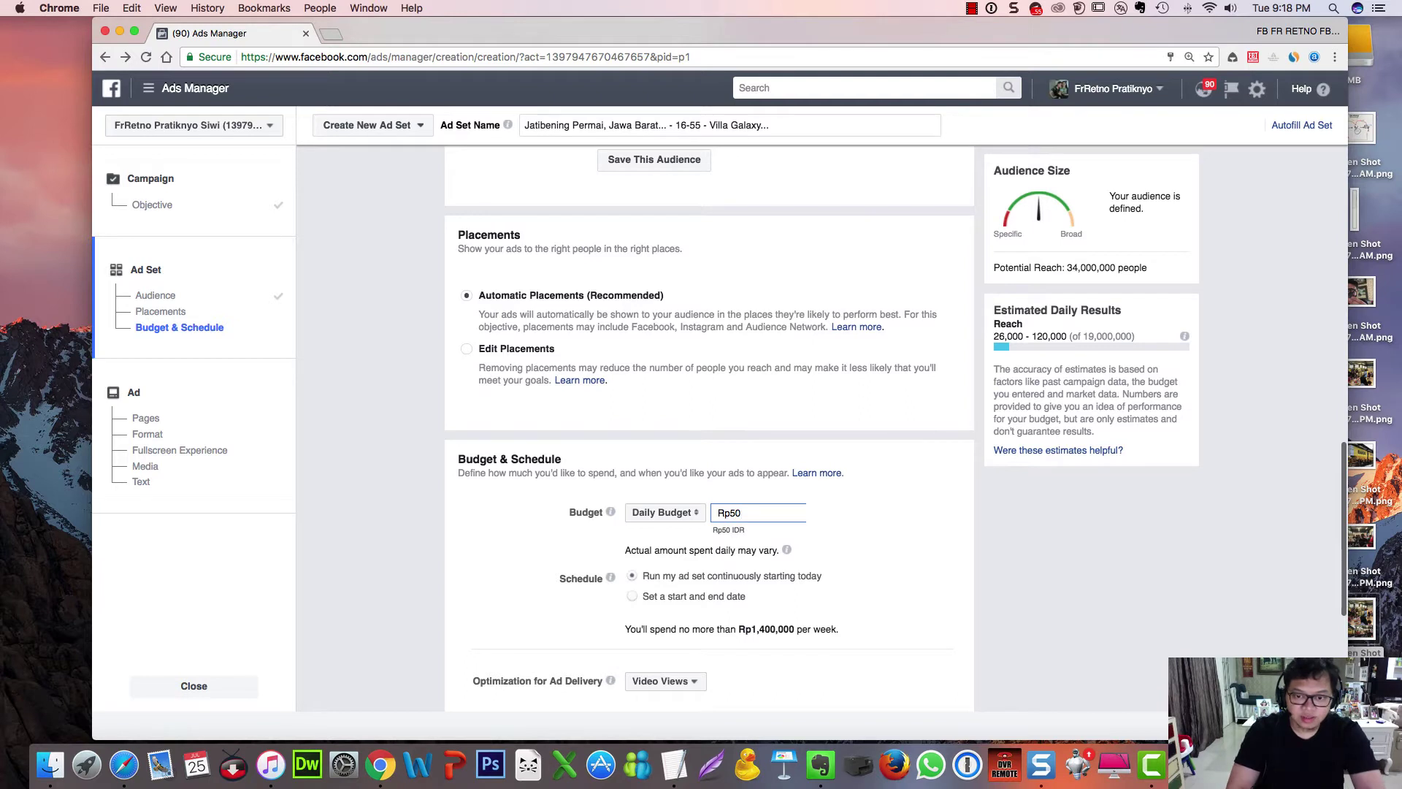
key(BackSpace)
key(BackSpace)
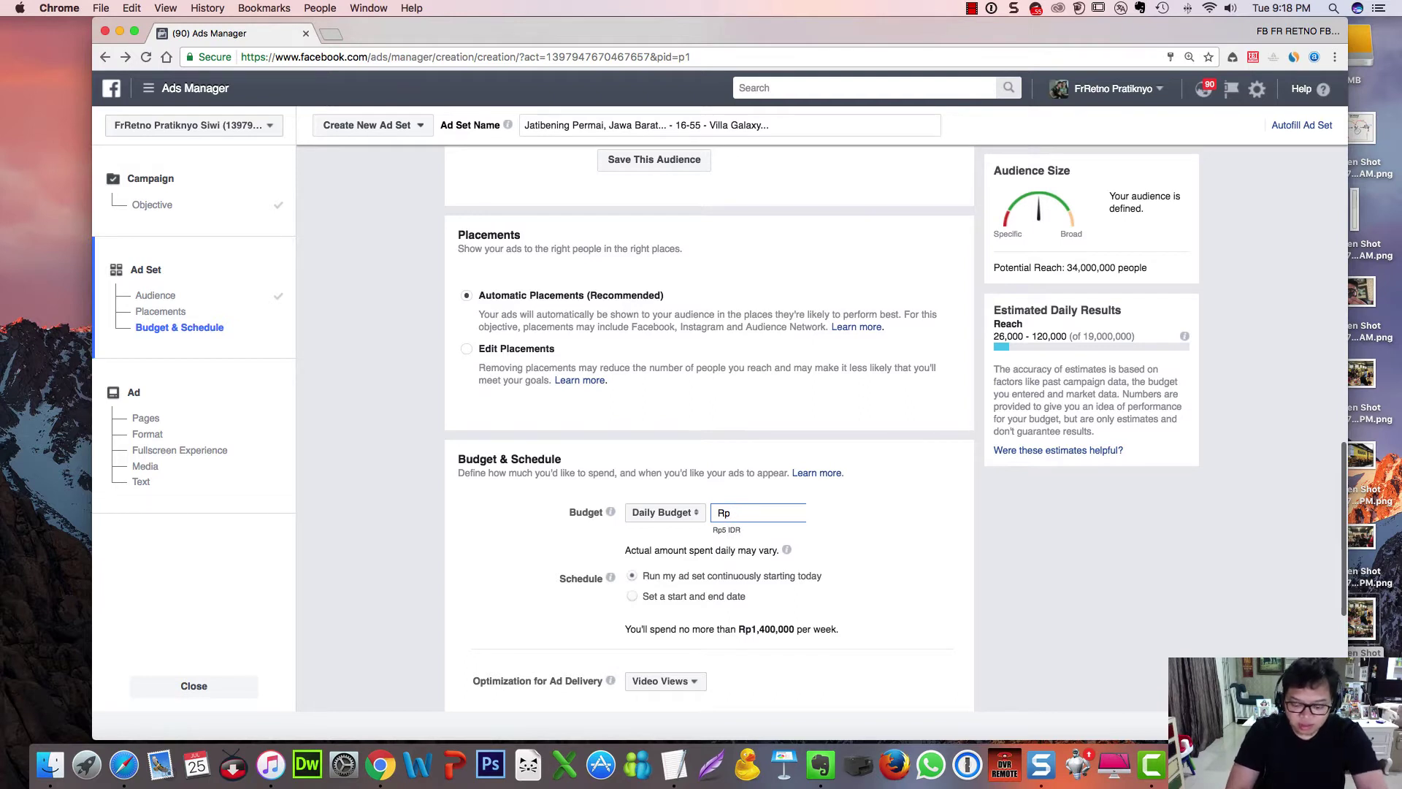
text(50000)
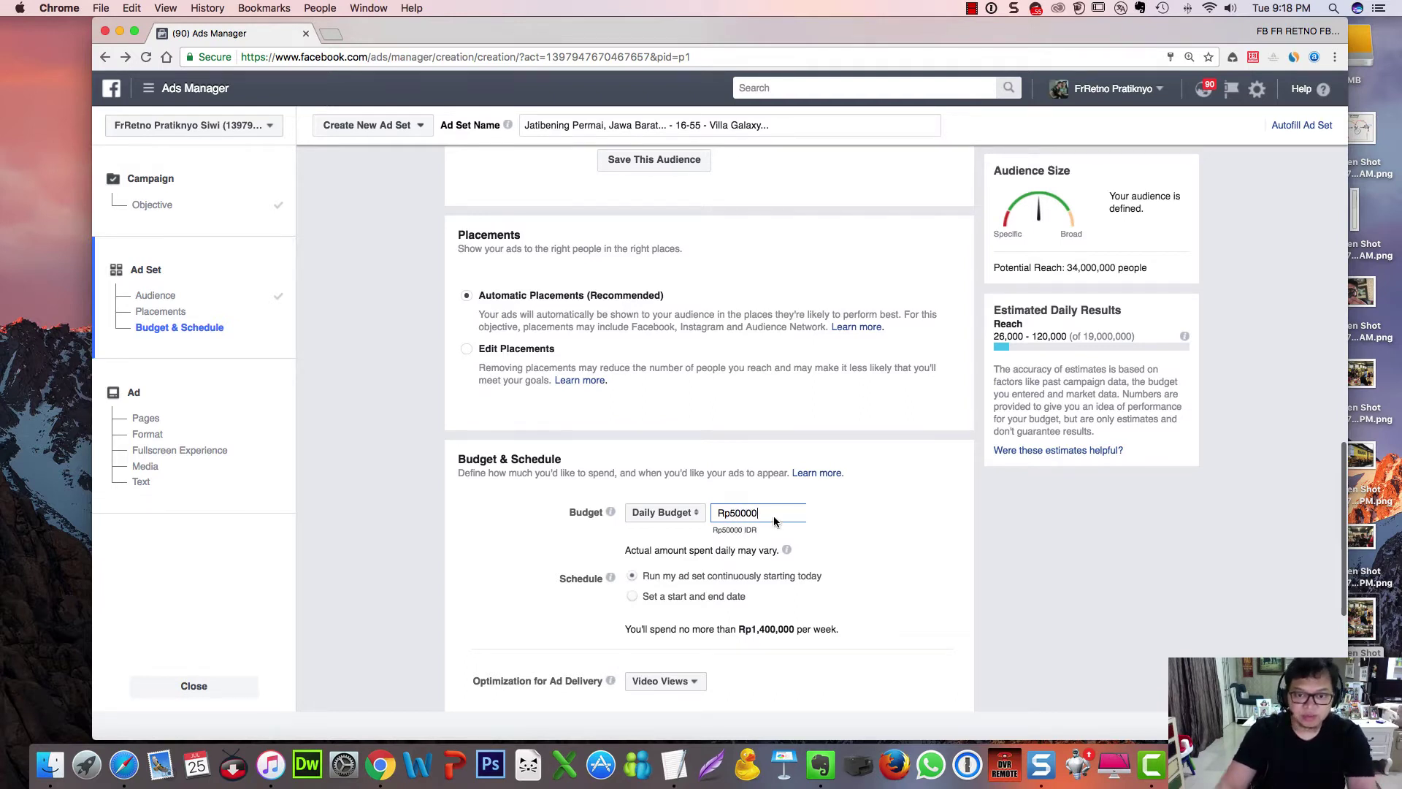
scroll(680, 564, down, 2)
scroll(680, 568, down, 5)
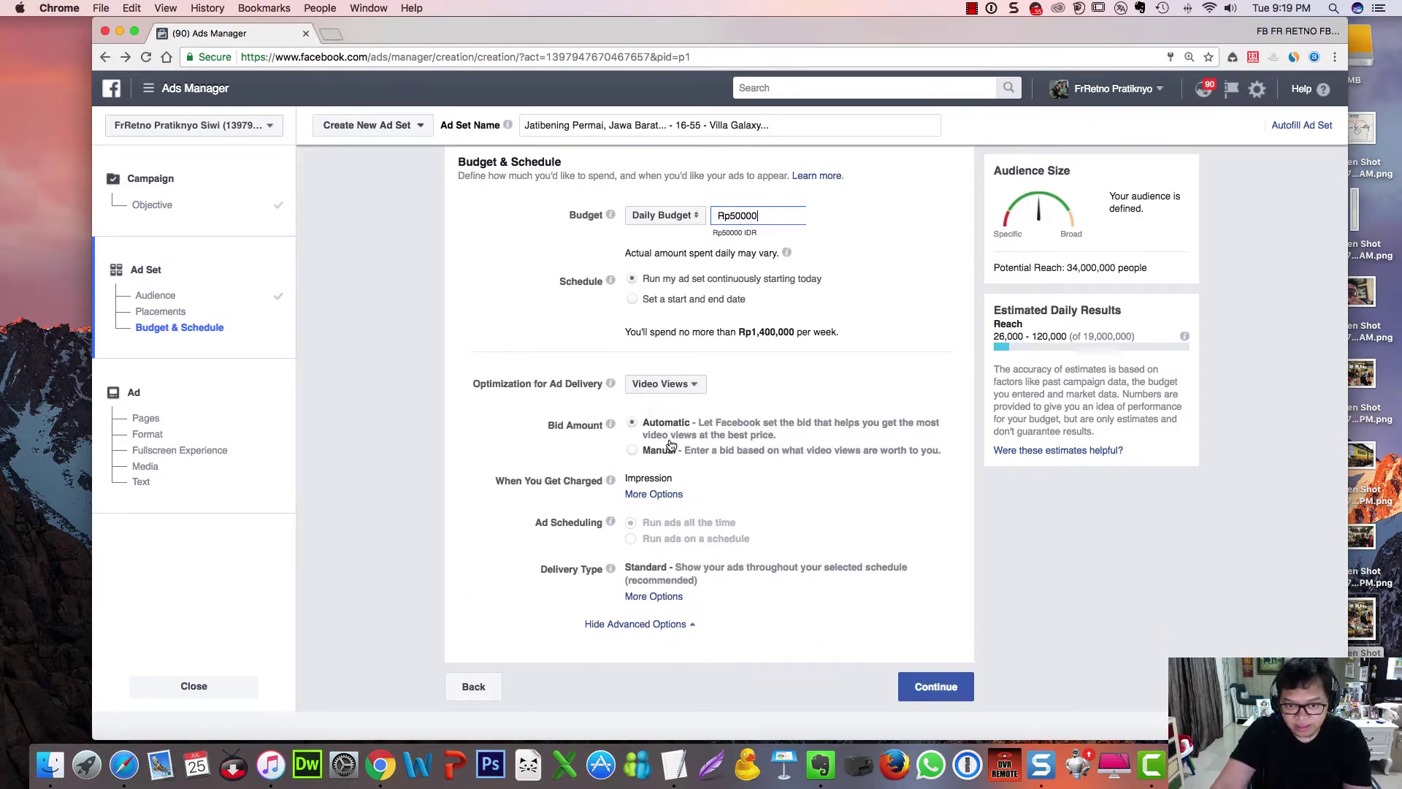
click(937, 687)
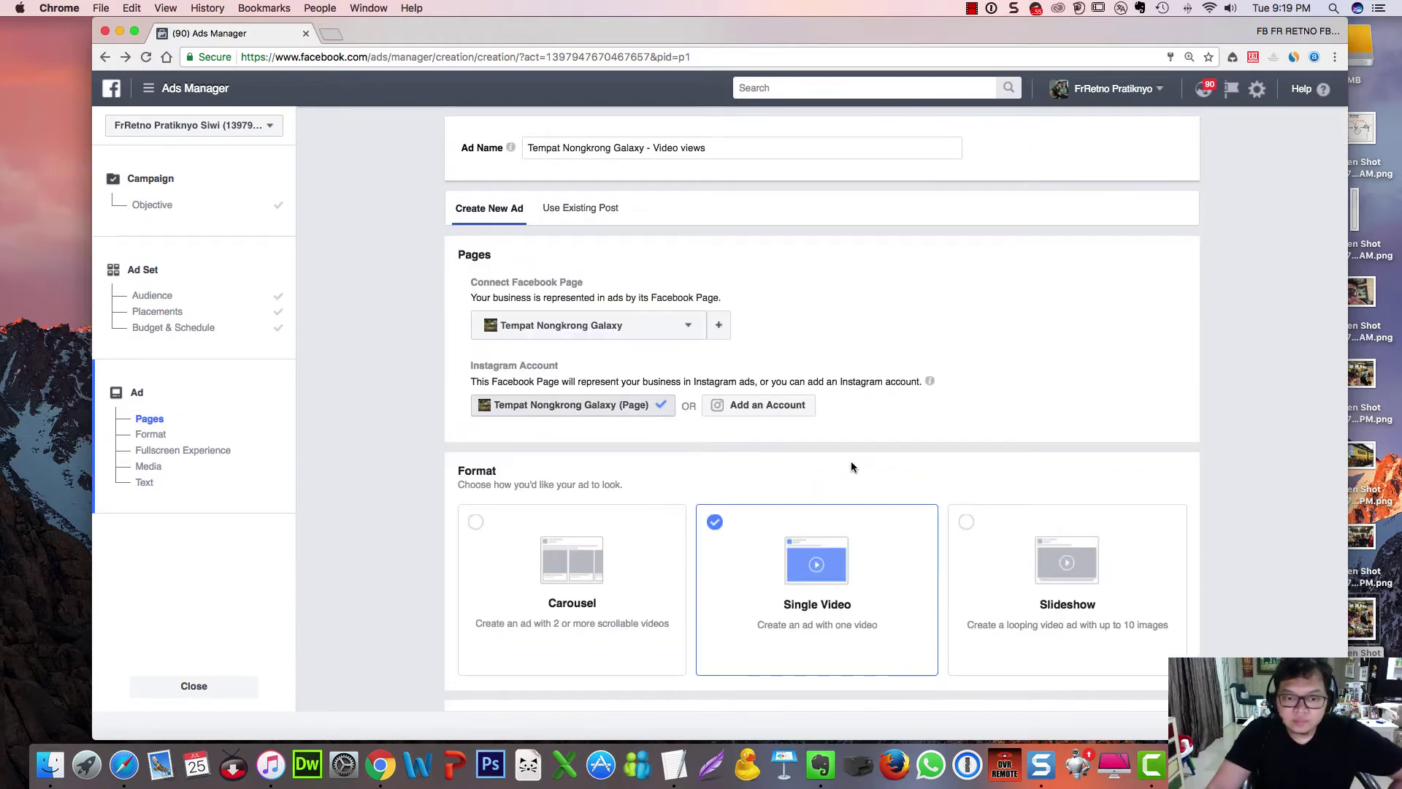
Connect the Facebook page Bakso Kemon Galaxy to the ad
click(676, 325)
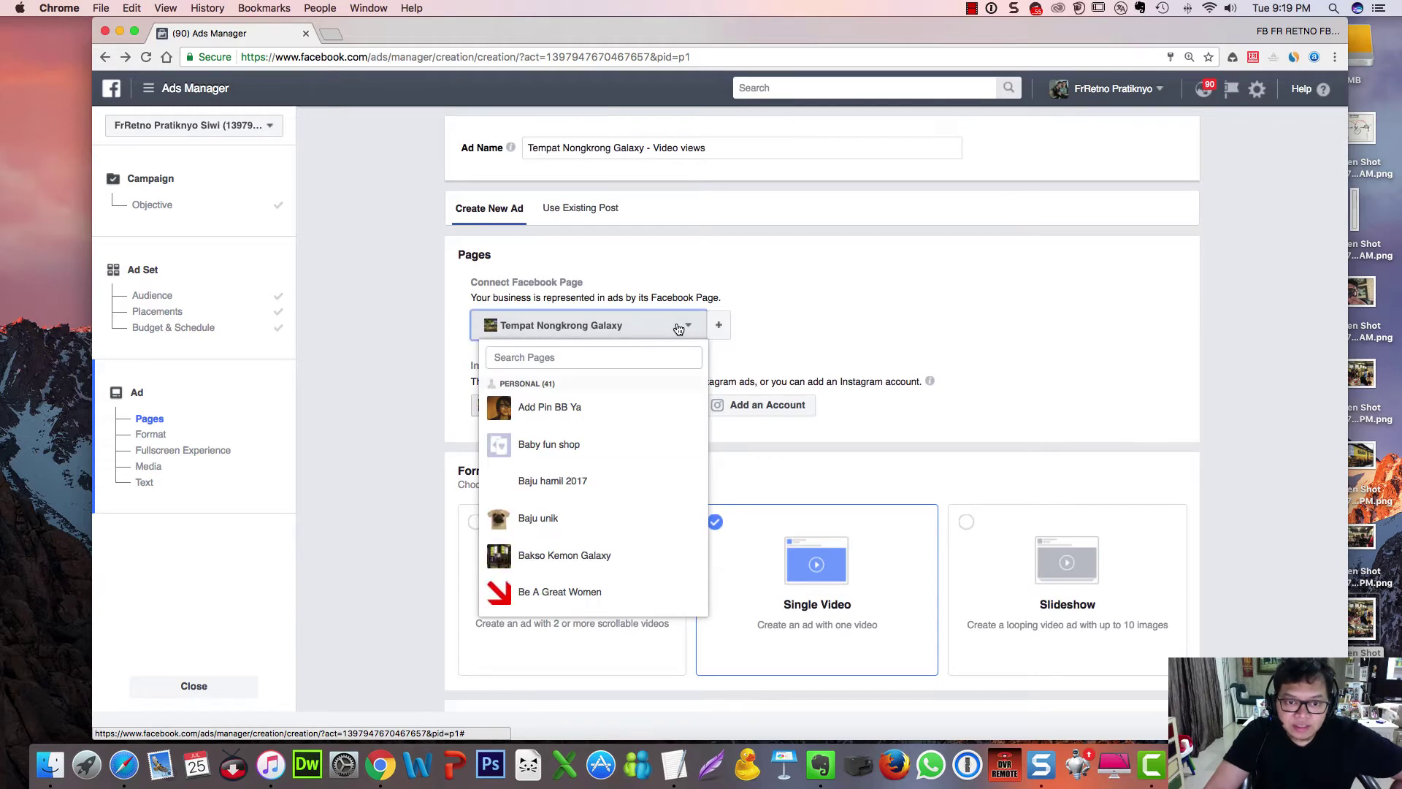
scroll(632, 467, down, 2)
click(619, 486)
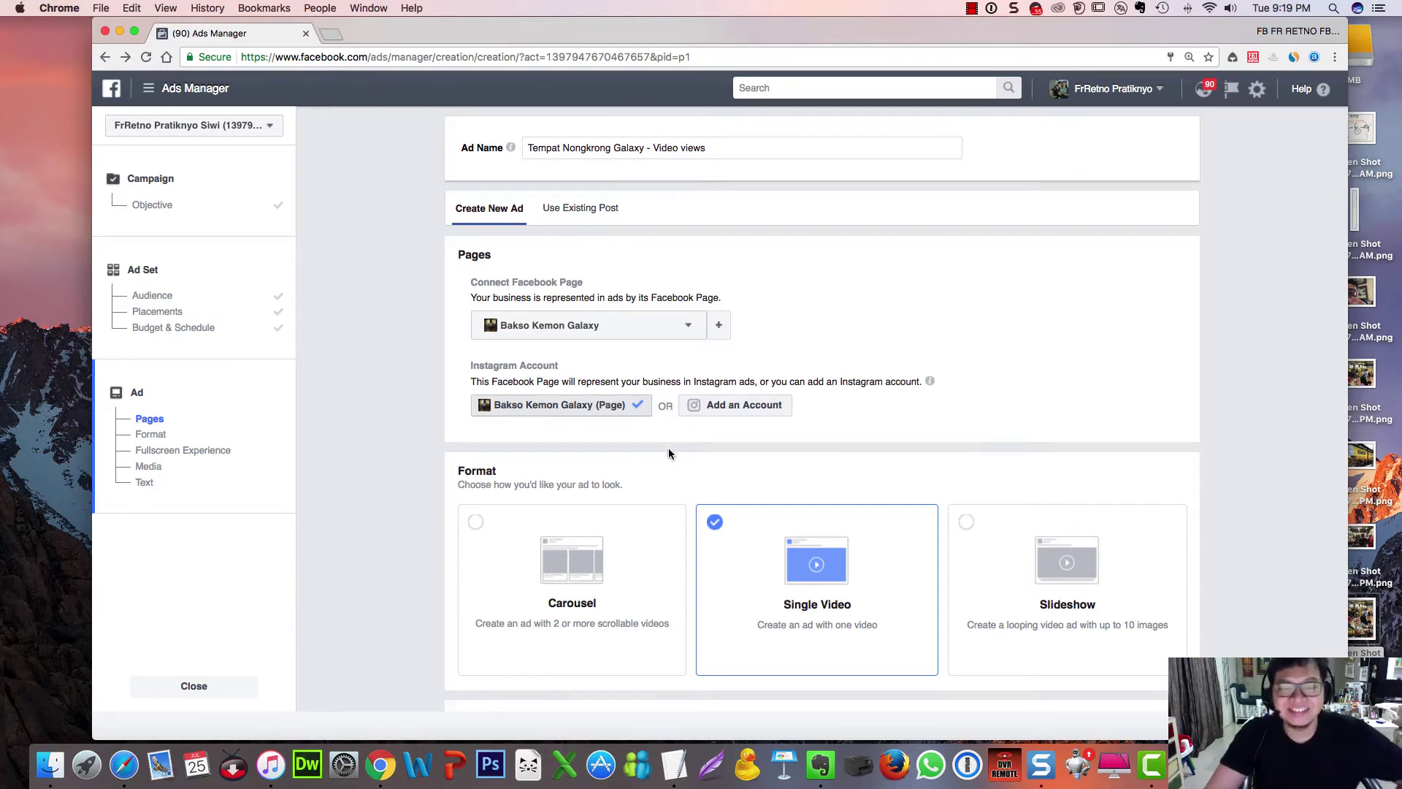
Review the ad's format, fullscreen experience, video and text sections, and recheck the choice of Bakso Kemon Galaxy in the page list
scroll(614, 434, down, 5)
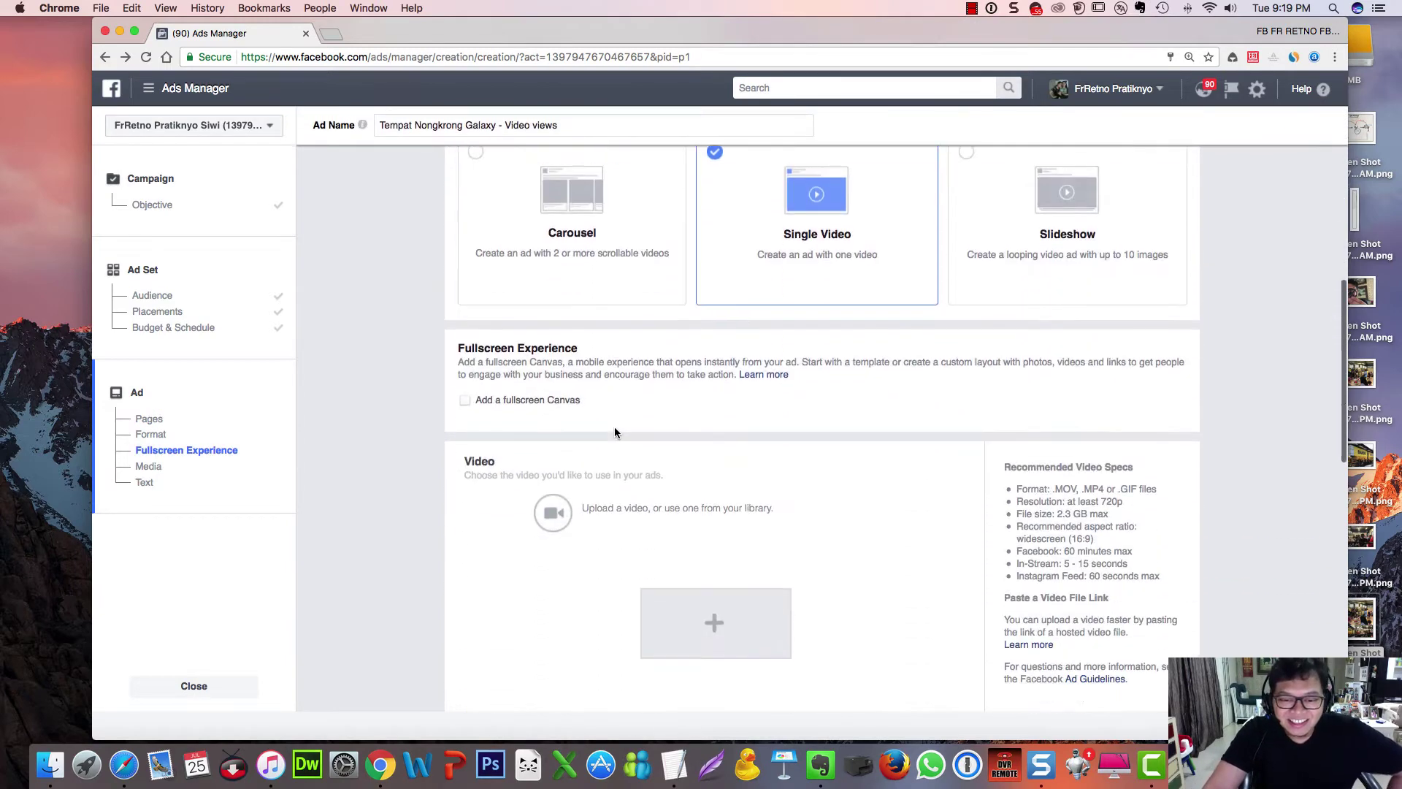
scroll(615, 432, down, 1)
scroll(615, 431, up, 3)
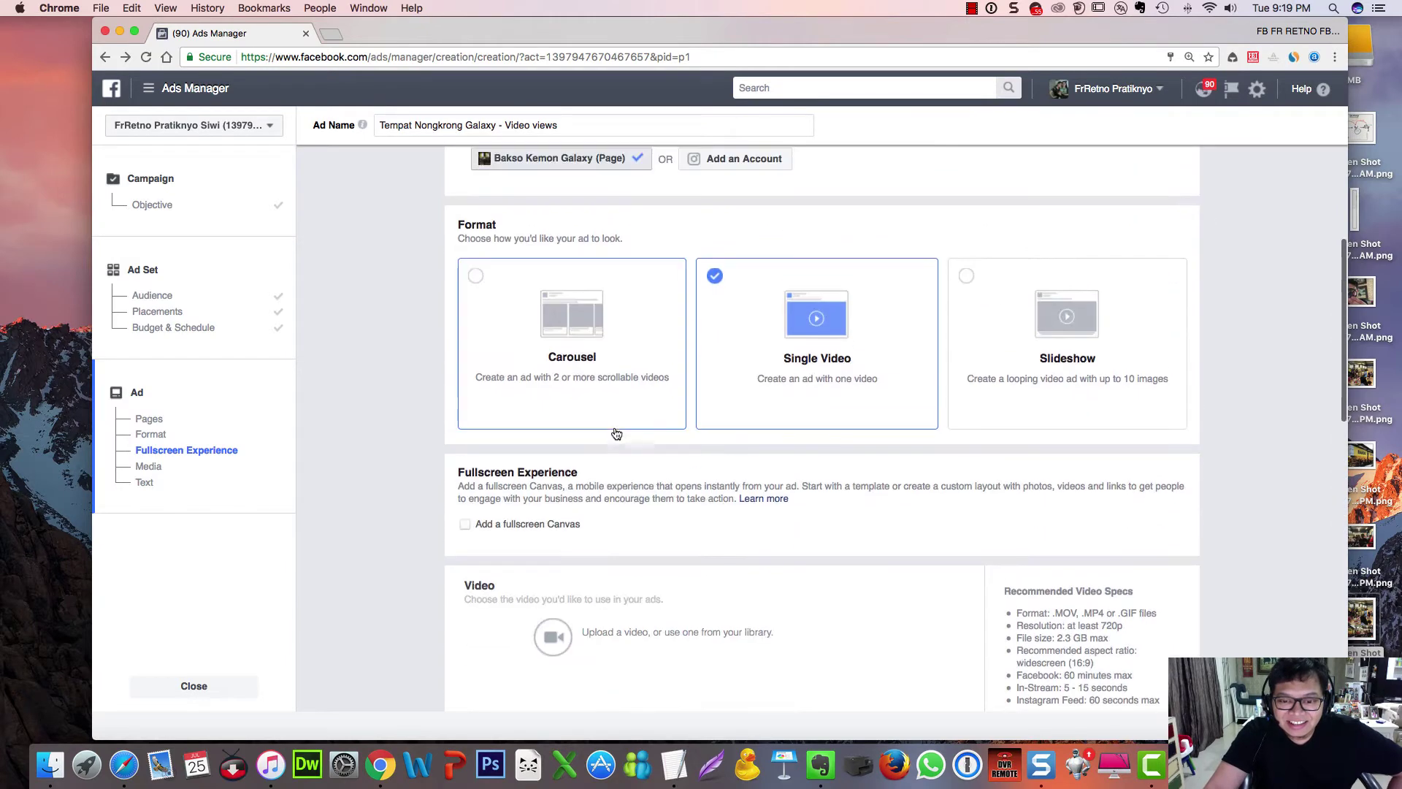
scroll(729, 436, down, 5)
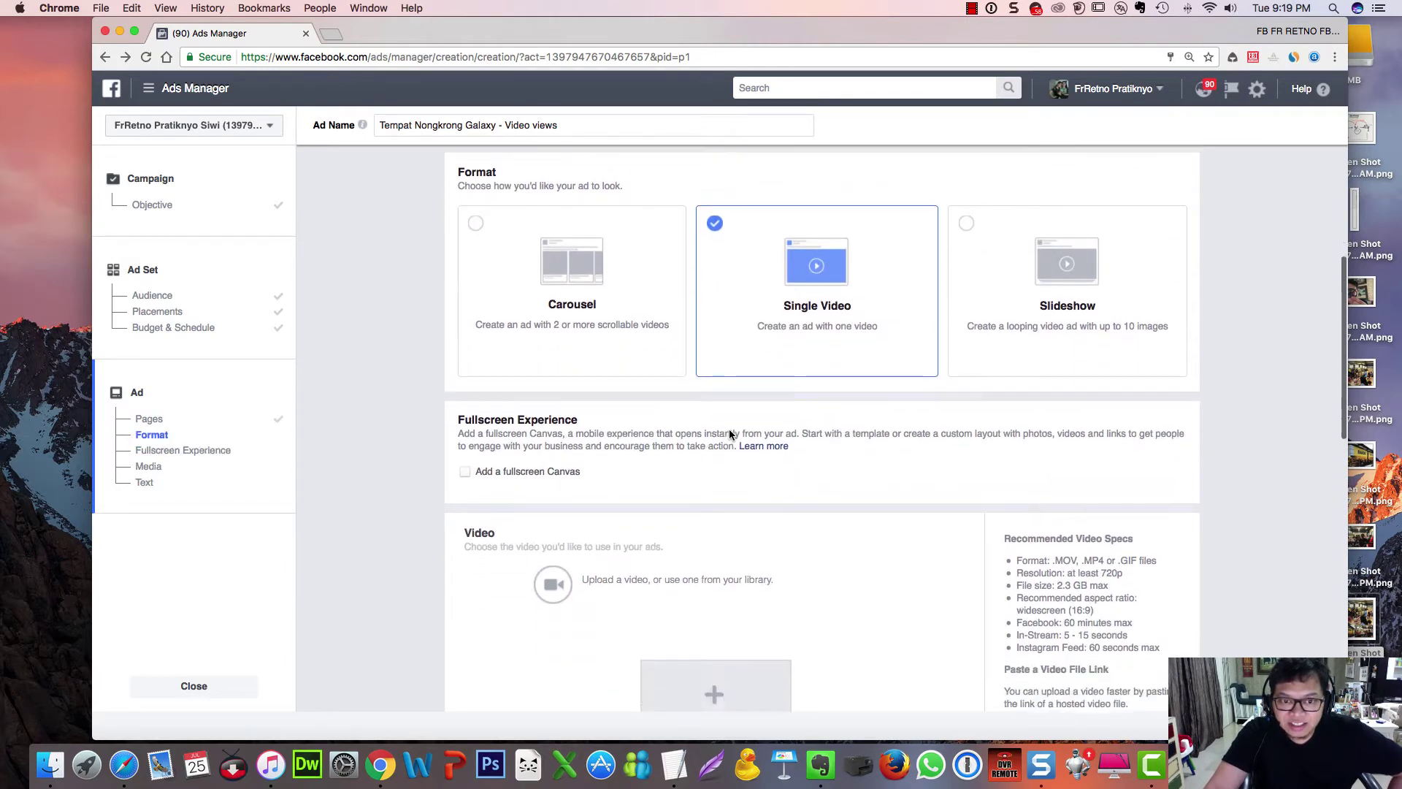
scroll(729, 435, down, 2)
scroll(729, 436, up, 1)
scroll(729, 435, down, 1)
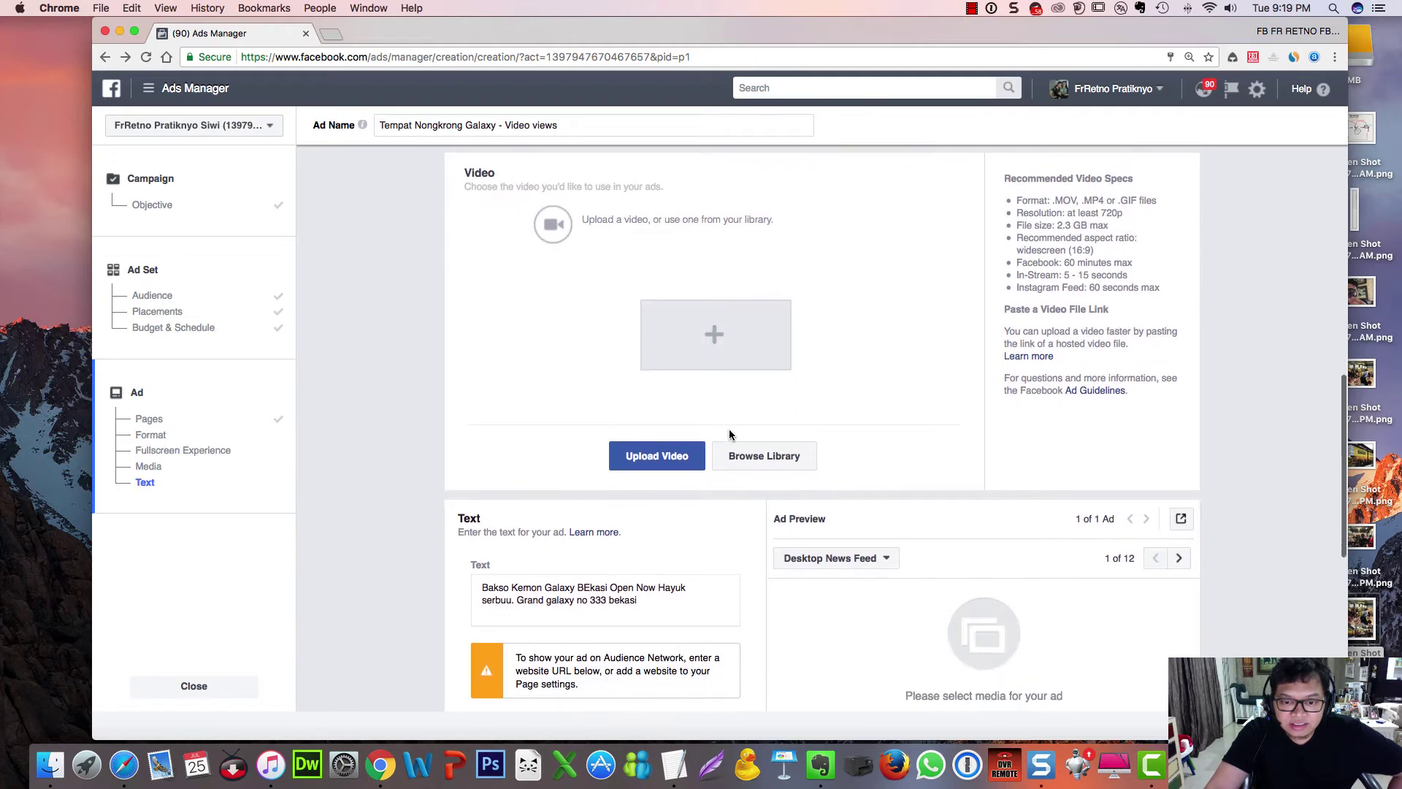
scroll(694, 394, up, 5)
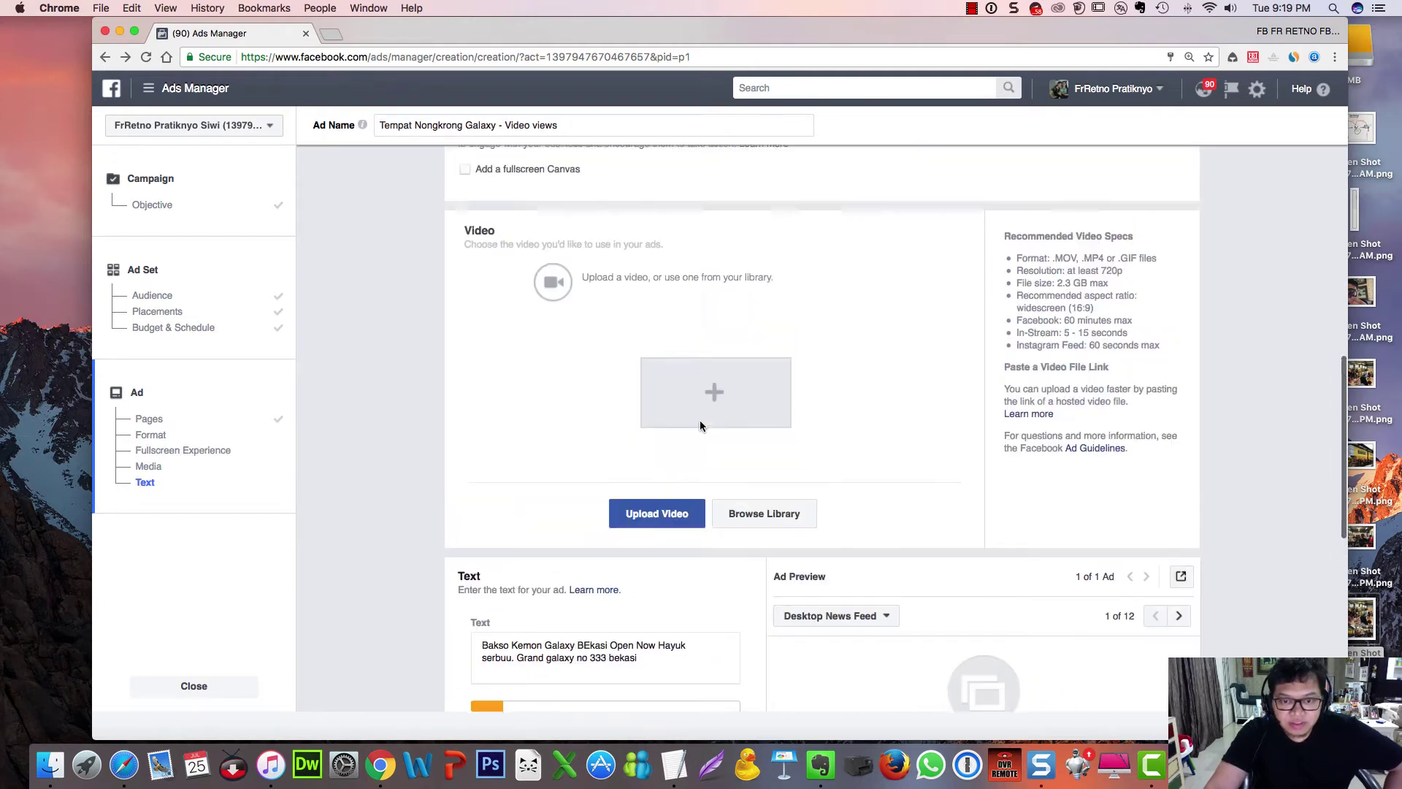
scroll(696, 423, up, 3)
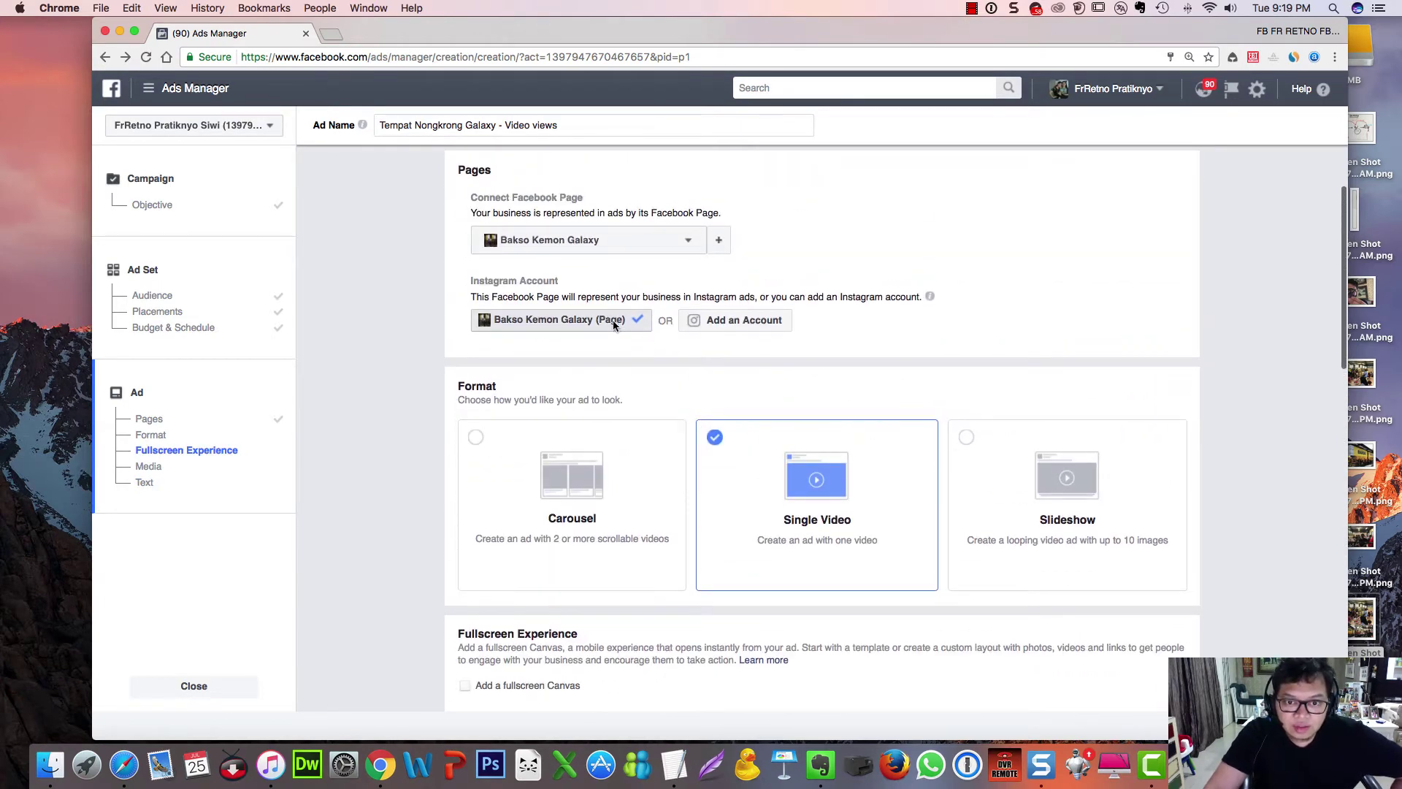
click(691, 233)
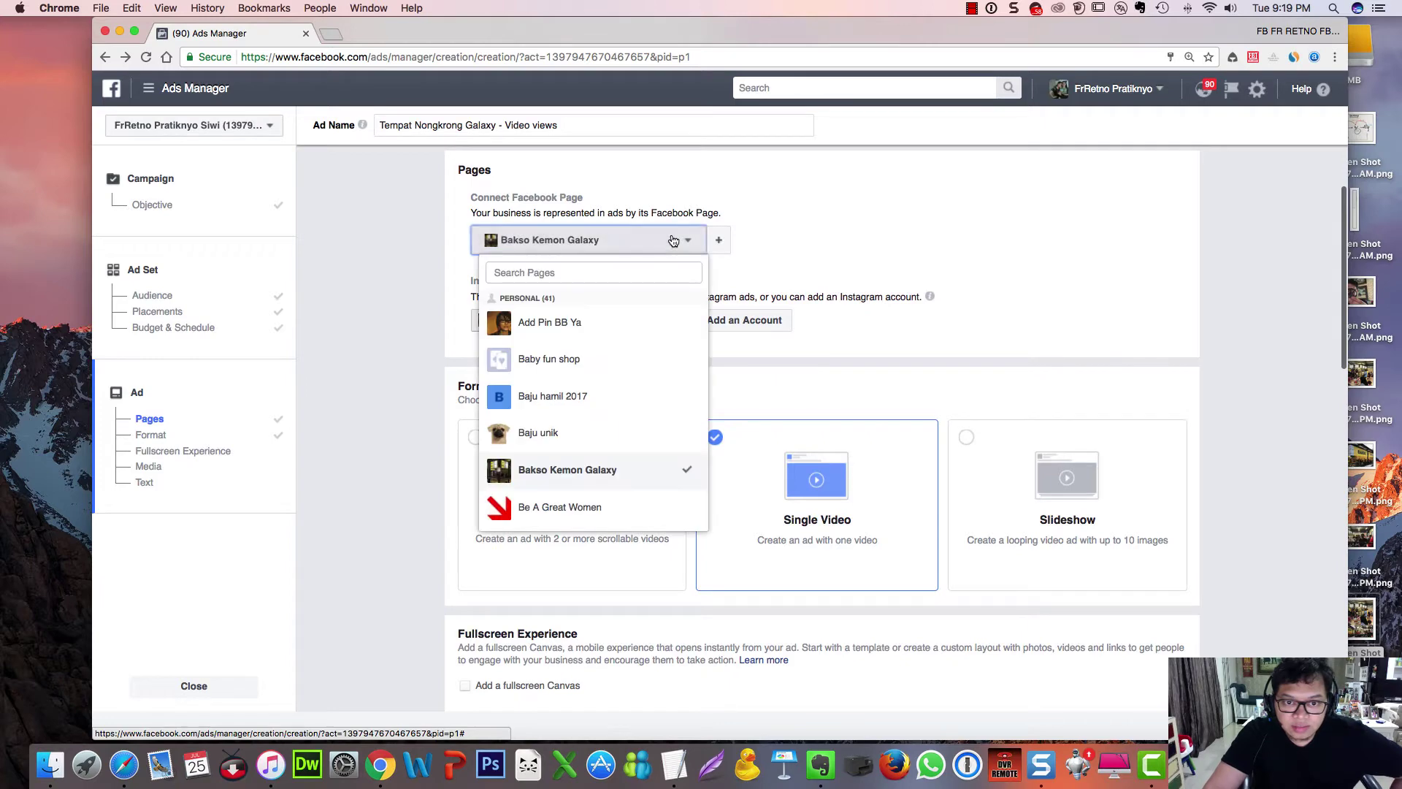
click(647, 471)
Start a video upload for the ad and browse to the Downloads folder
scroll(724, 471, down, 5)
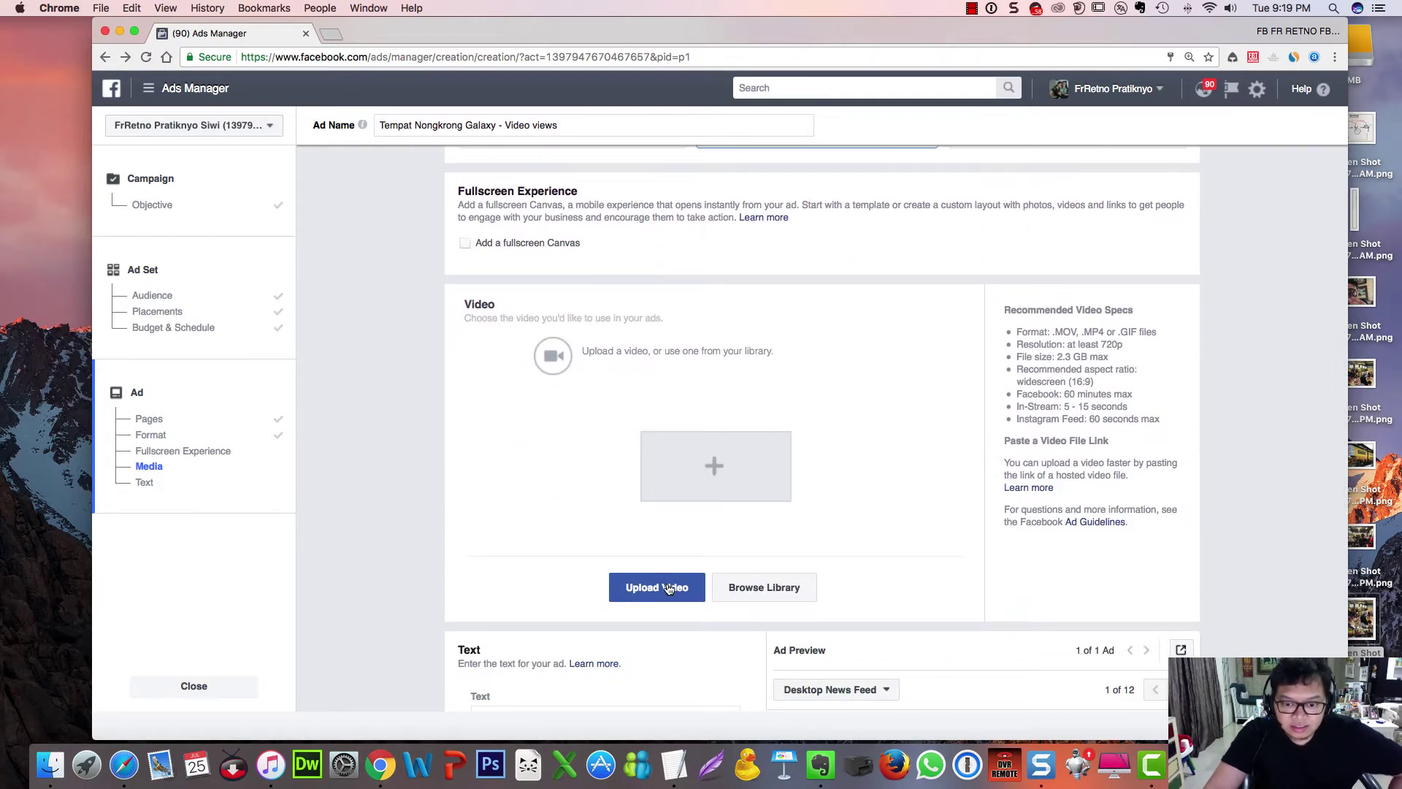
click(667, 590)
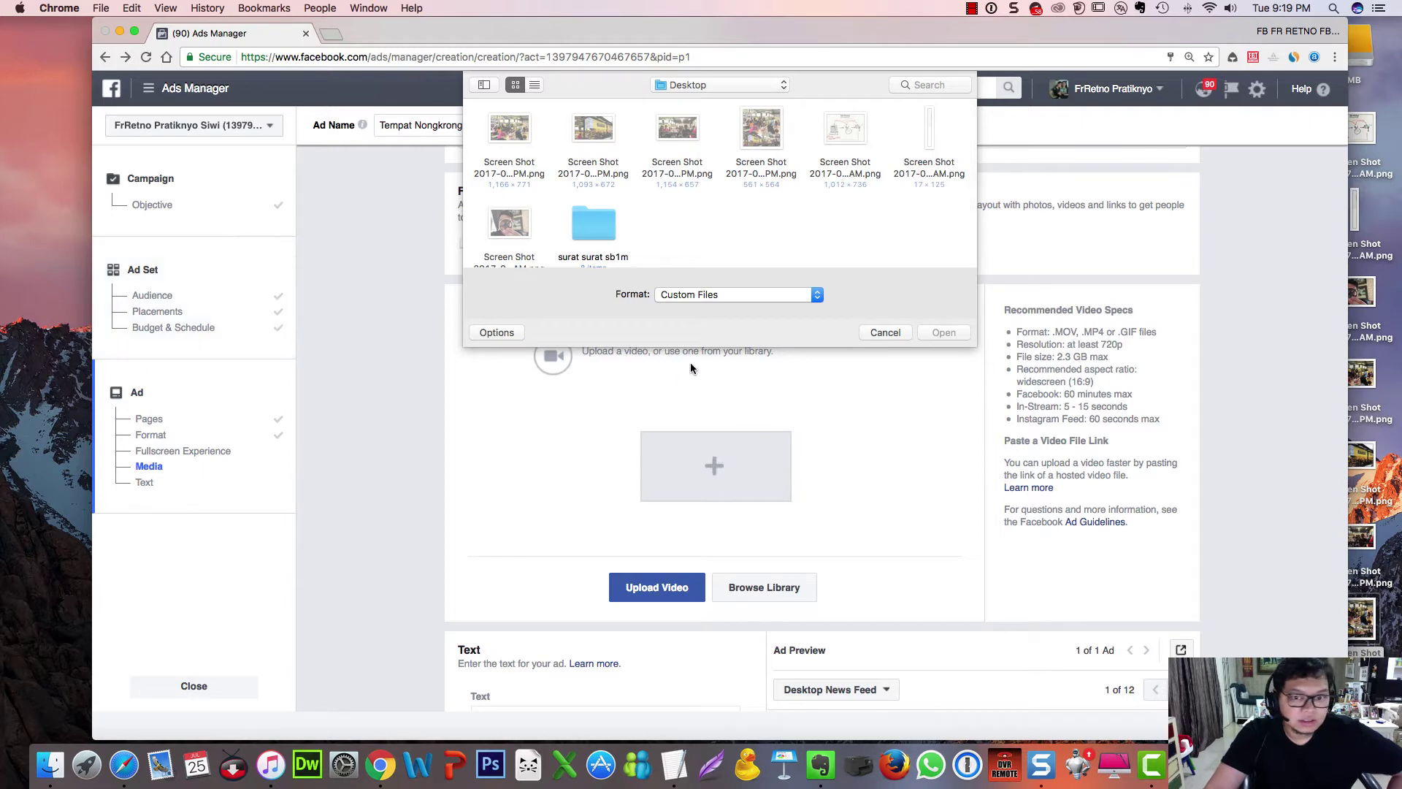
click(743, 91)
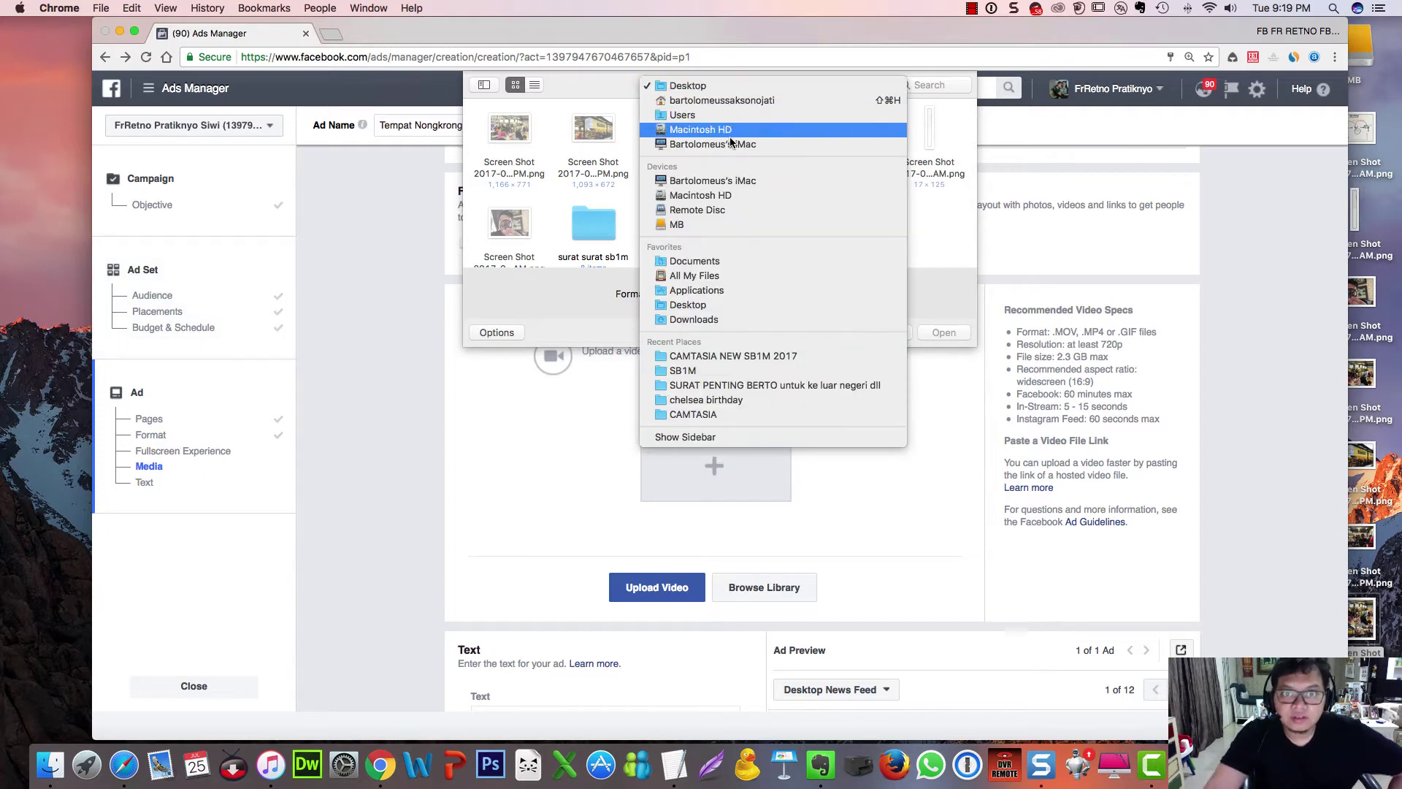
click(718, 319)
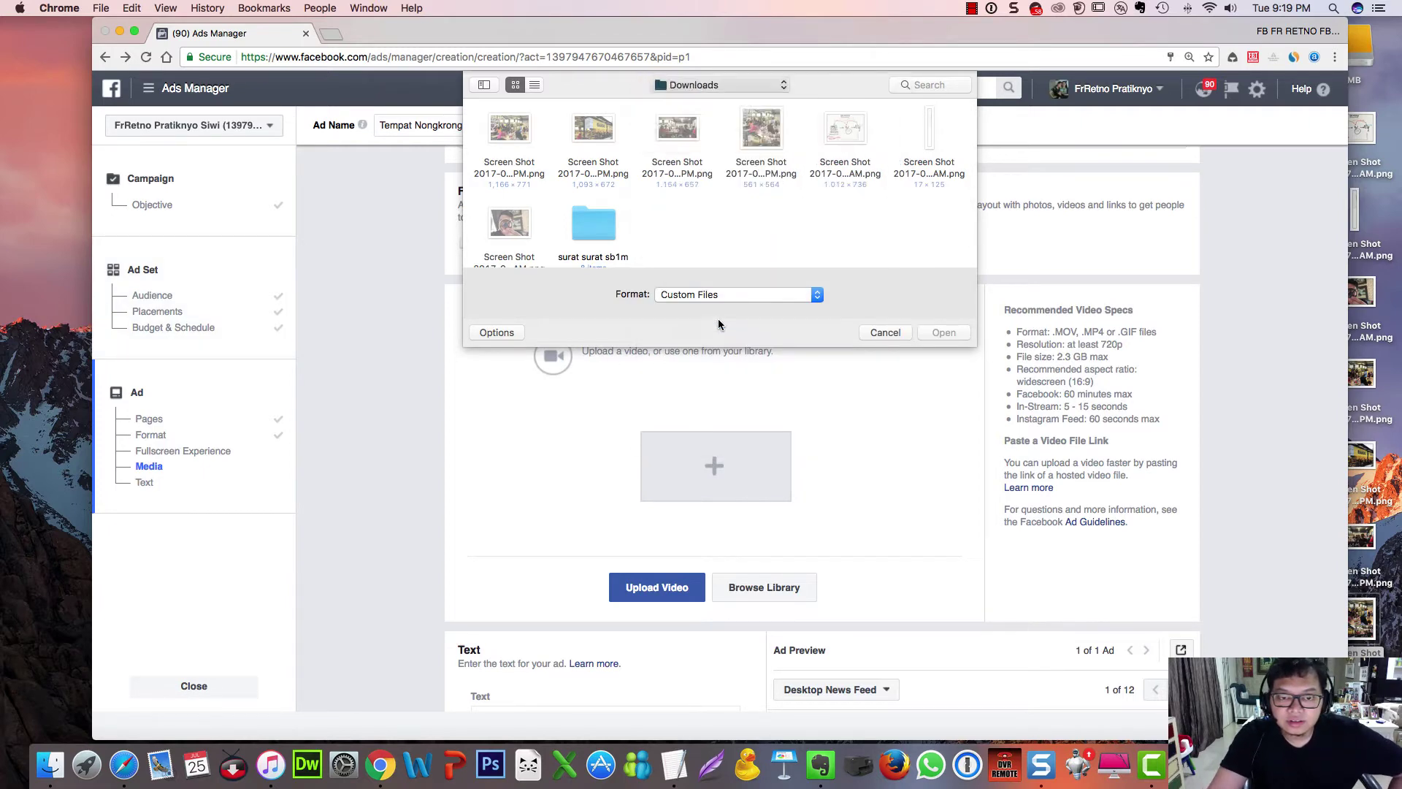
Look through the Camera Roll-4 folder for a video file and return to the Downloads folder
scroll(629, 223, down, 1)
double_click(669, 206)
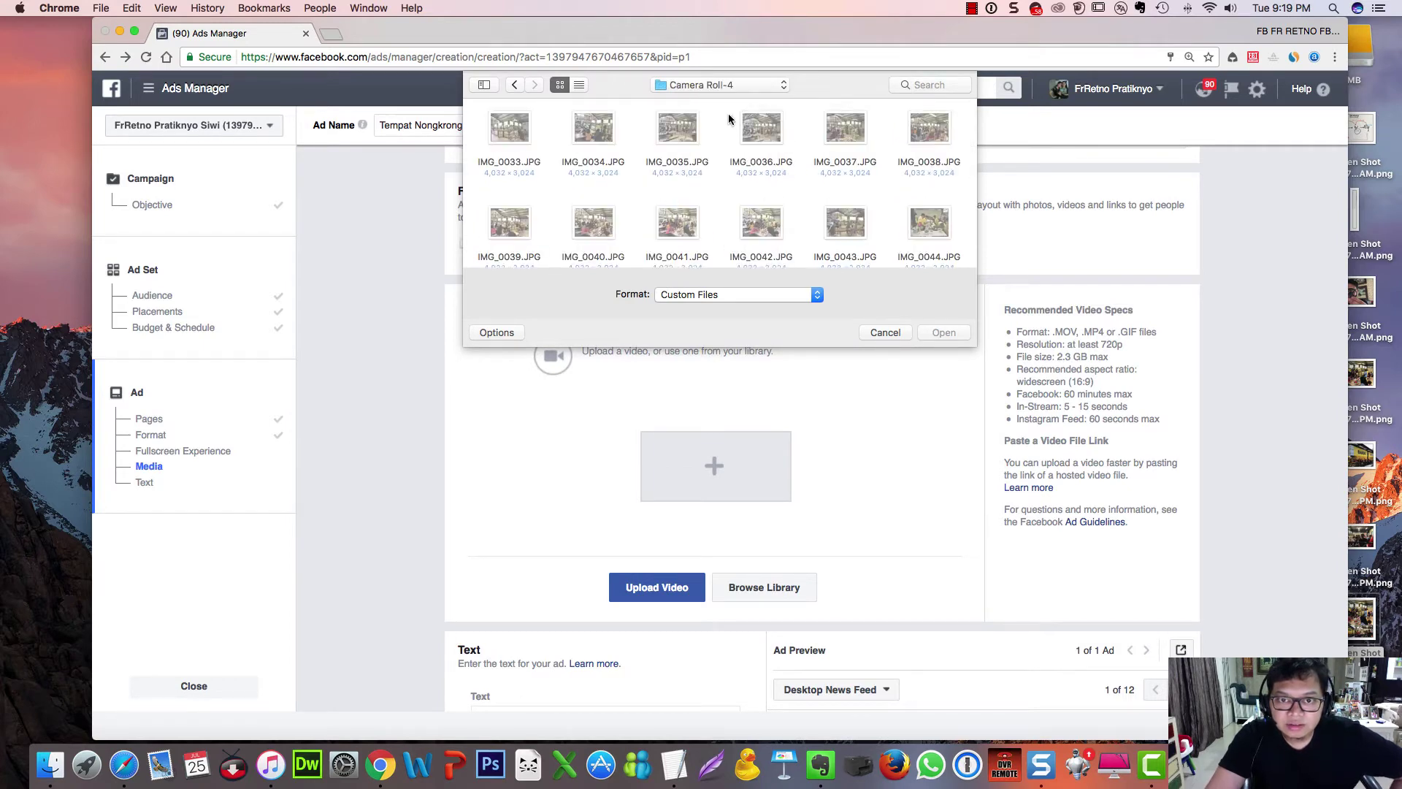
click(734, 87)
click(599, 170)
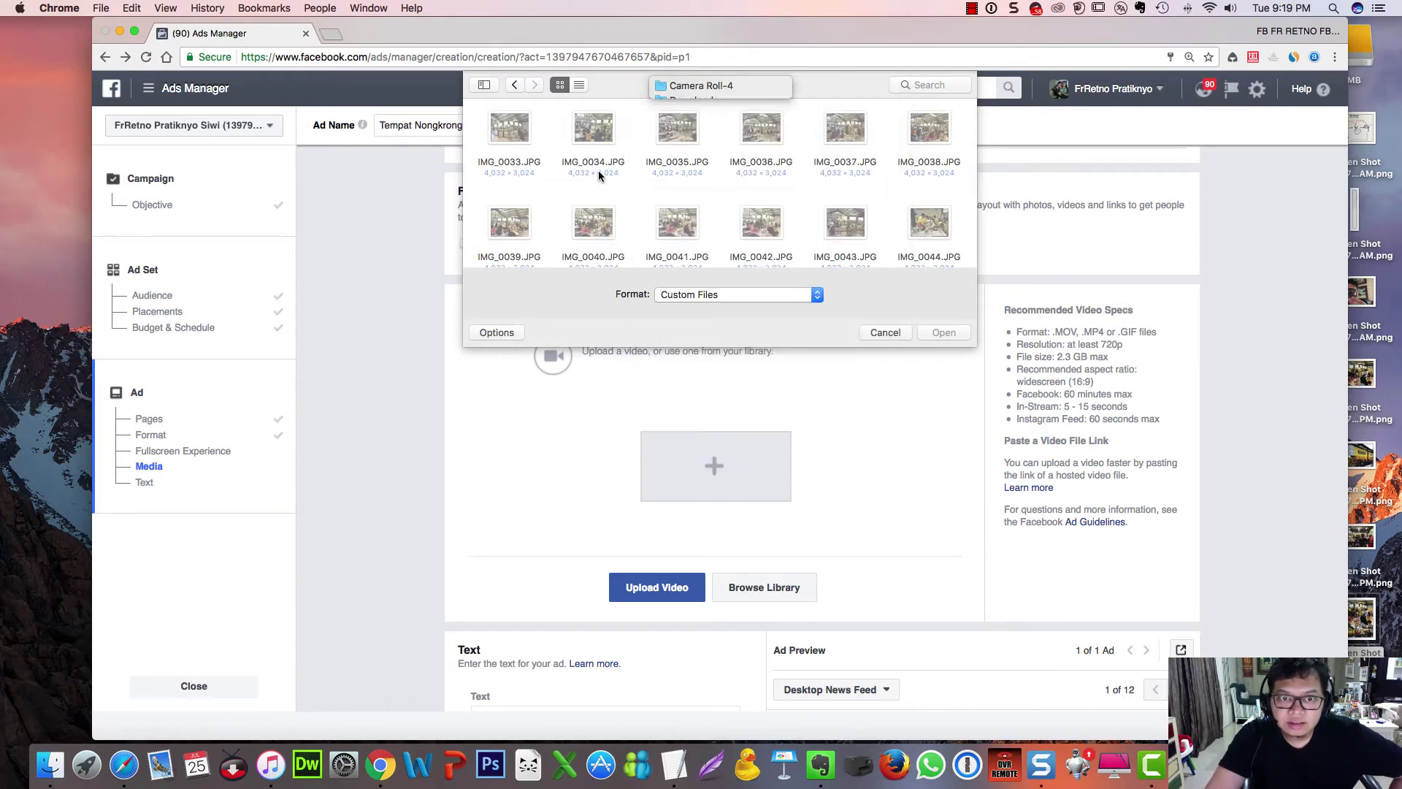
click(579, 86)
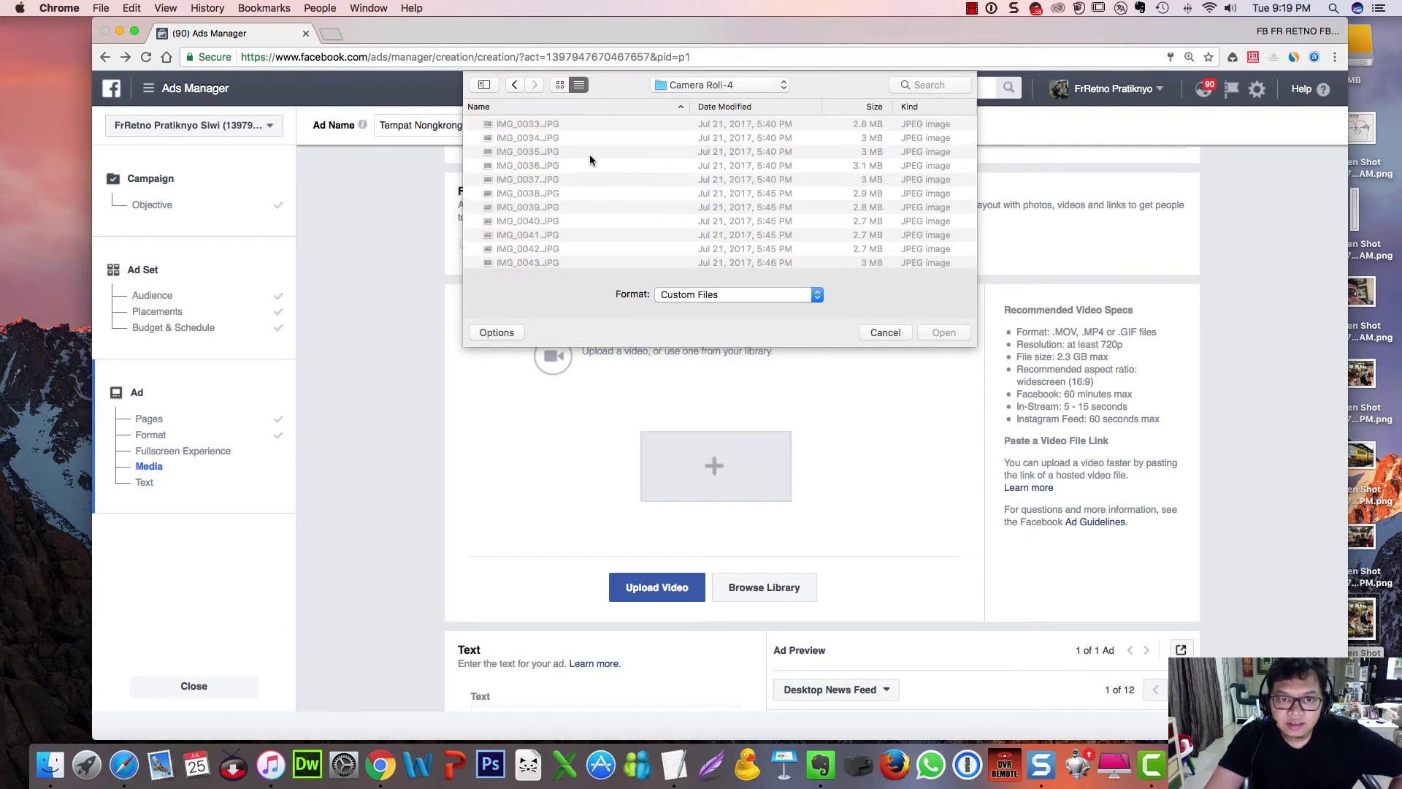
scroll(596, 192, down, 3)
click(701, 85)
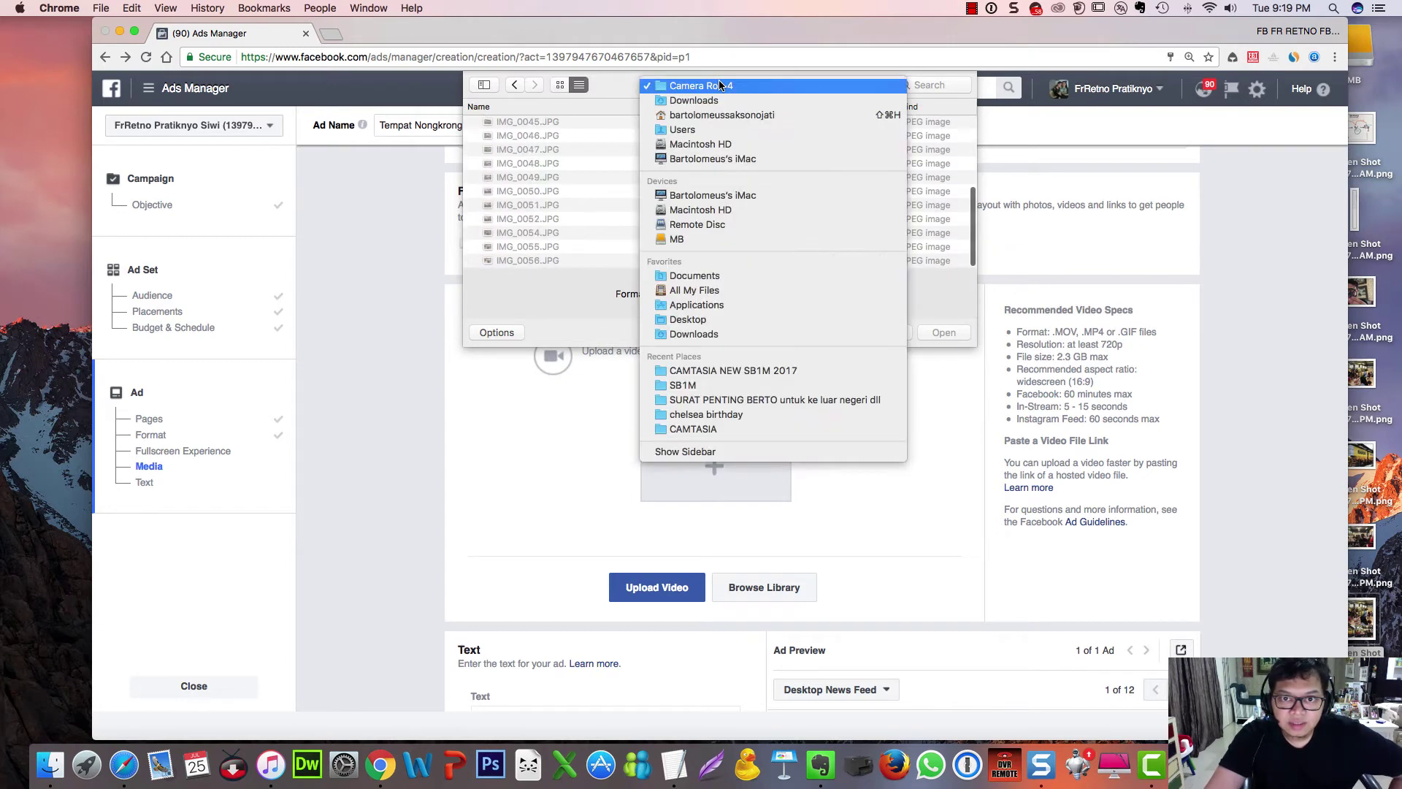
click(713, 104)
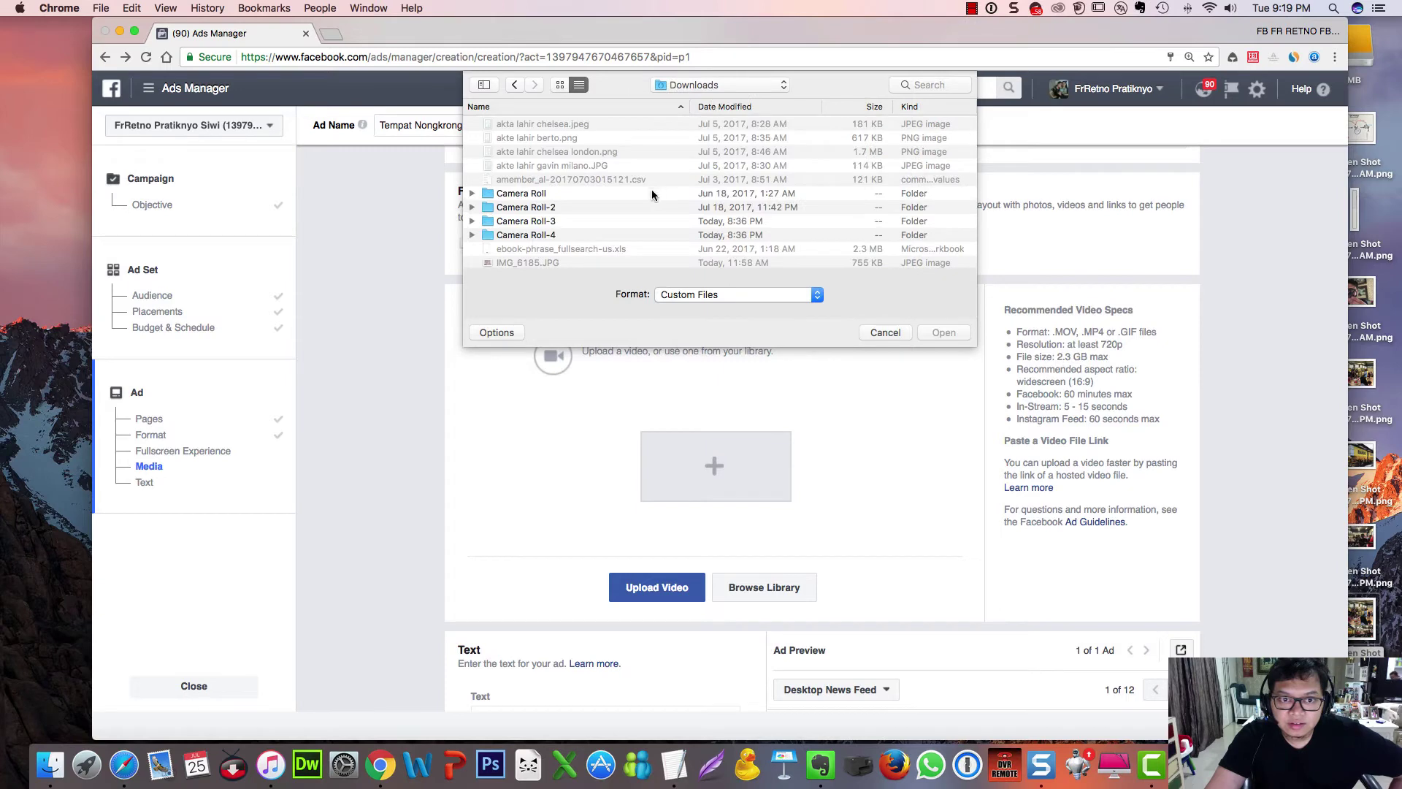
Upload IMG_0059.MOV from the Camera Roll-3 folder as the ad's video
click(570, 220)
double_click(567, 221)
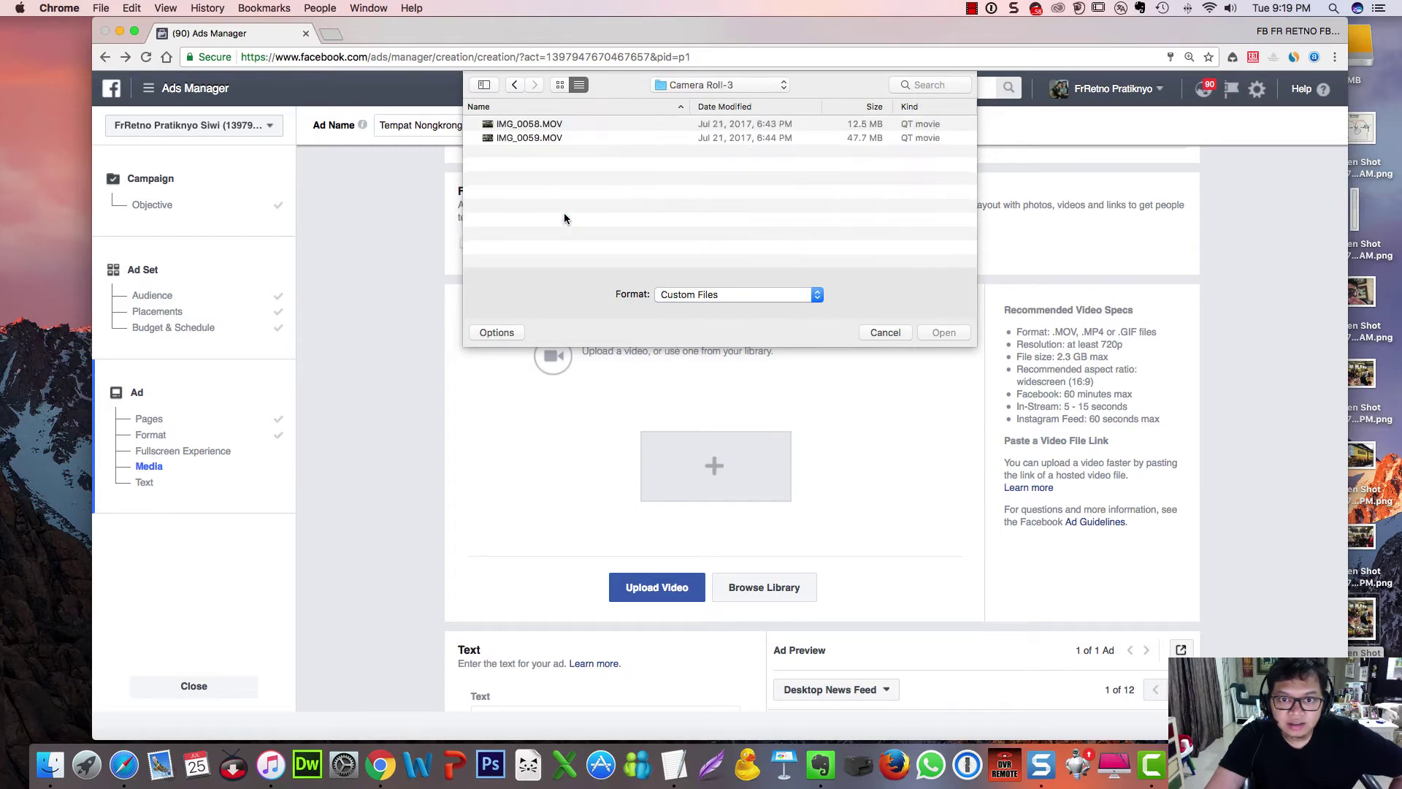
click(531, 138)
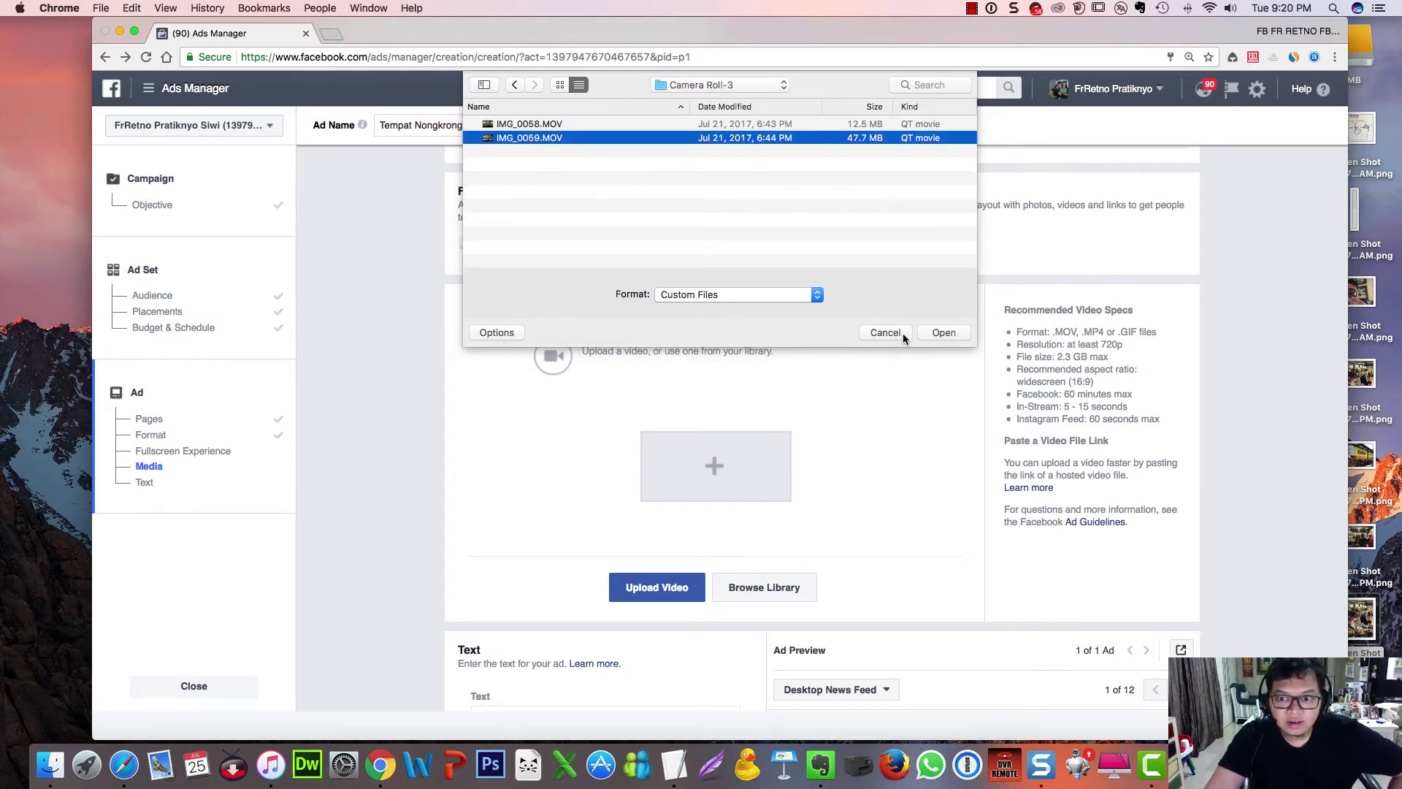
click(944, 330)
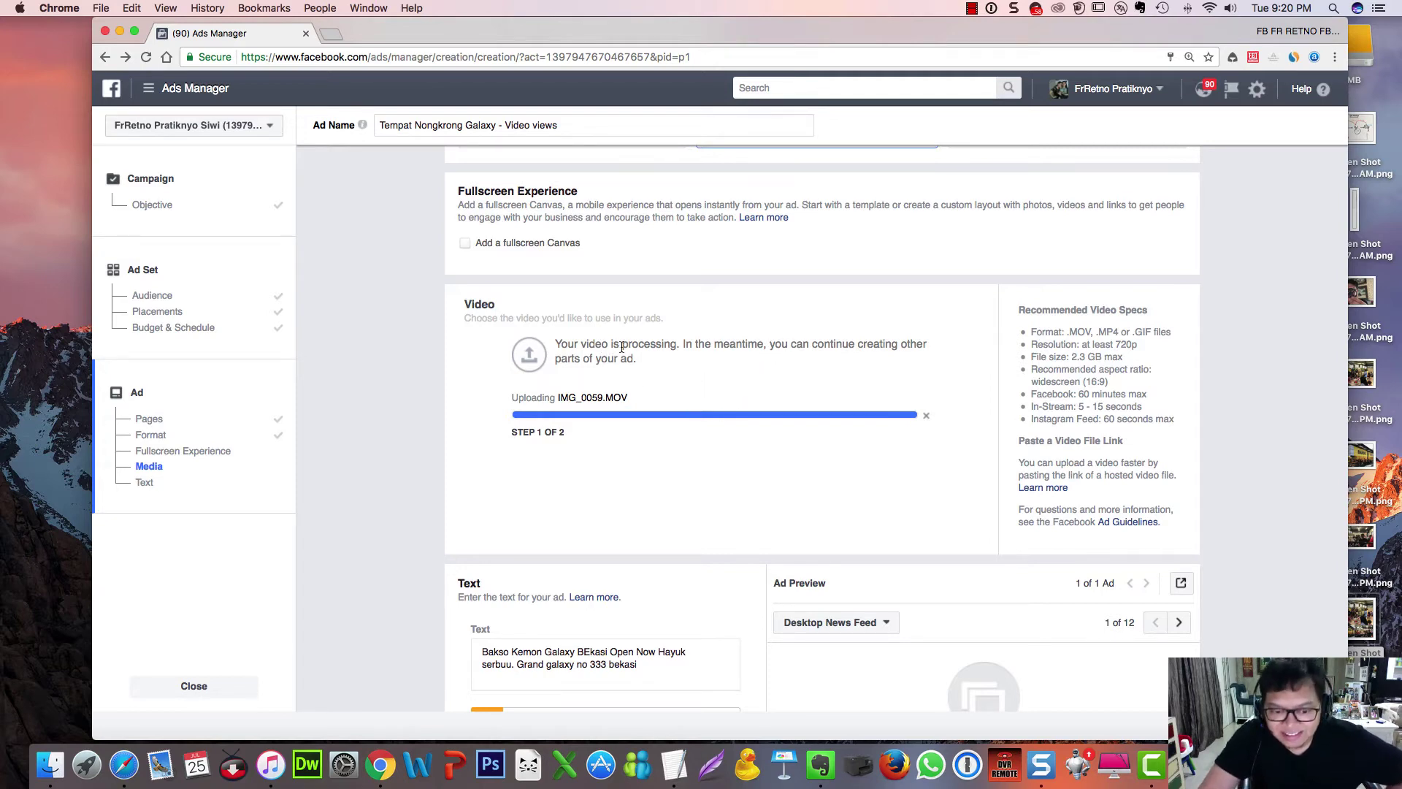
scroll(633, 406, down, 3)
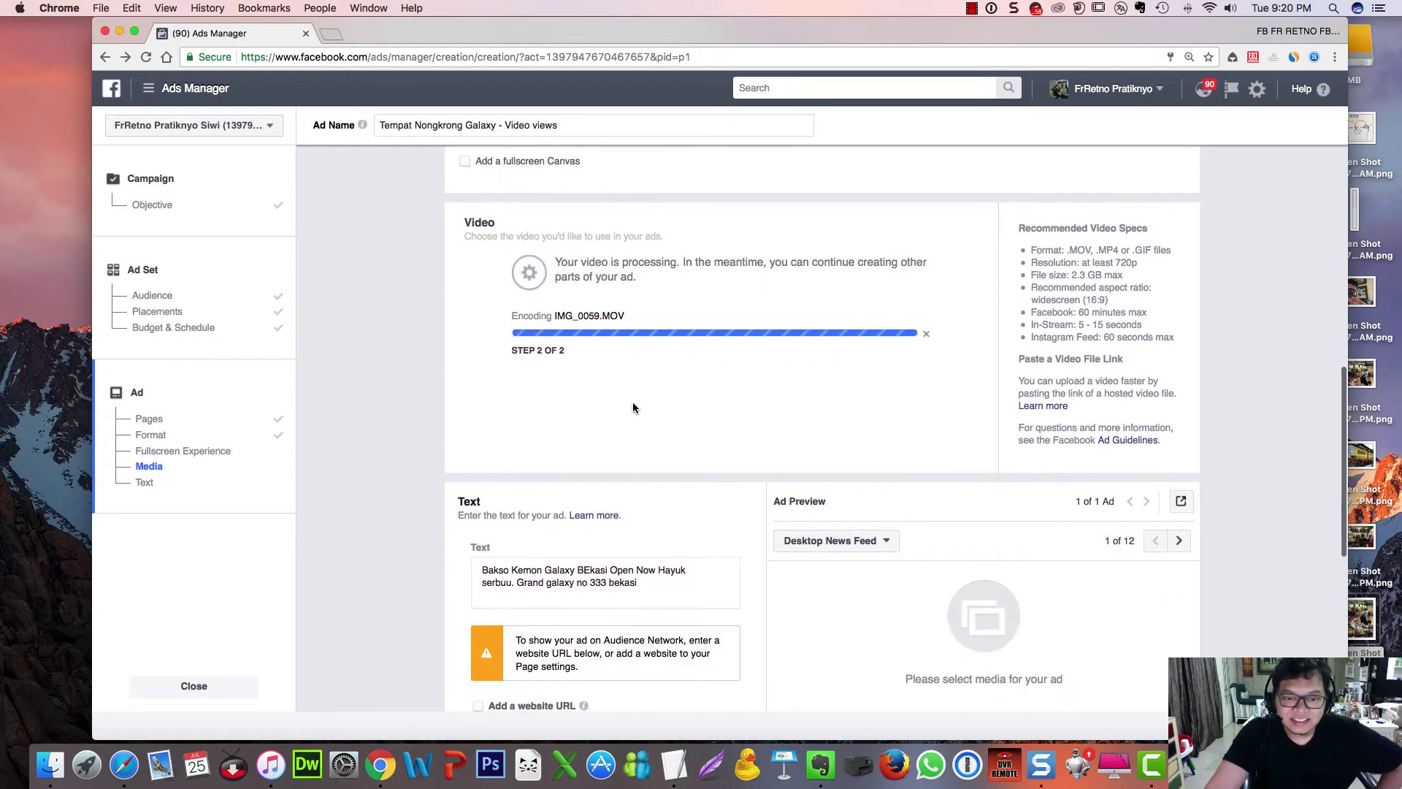
scroll(632, 408, down, 2)
scroll(582, 469, down, 2)
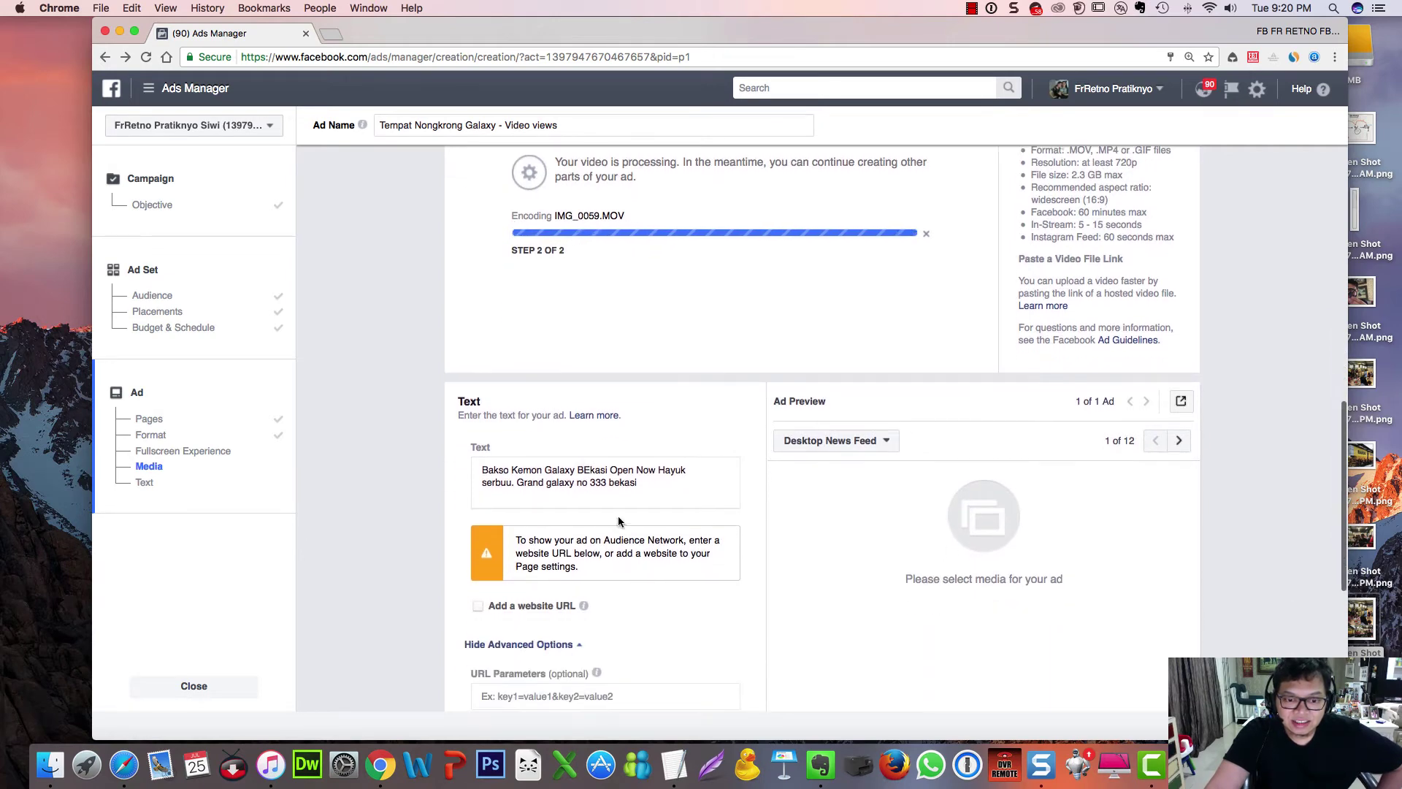
scroll(621, 521, up, 1)
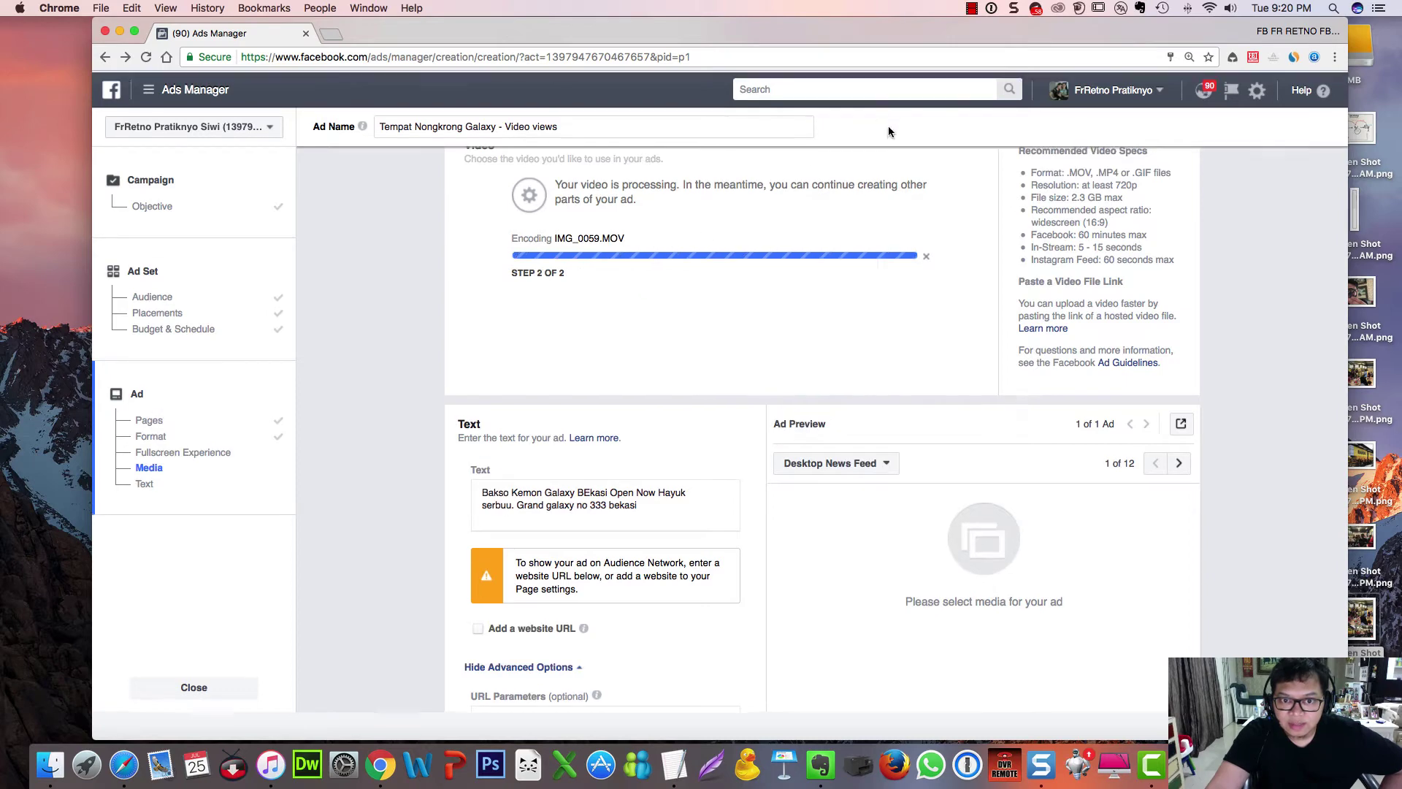
scroll(835, 200, up, 3)
click(973, 8)
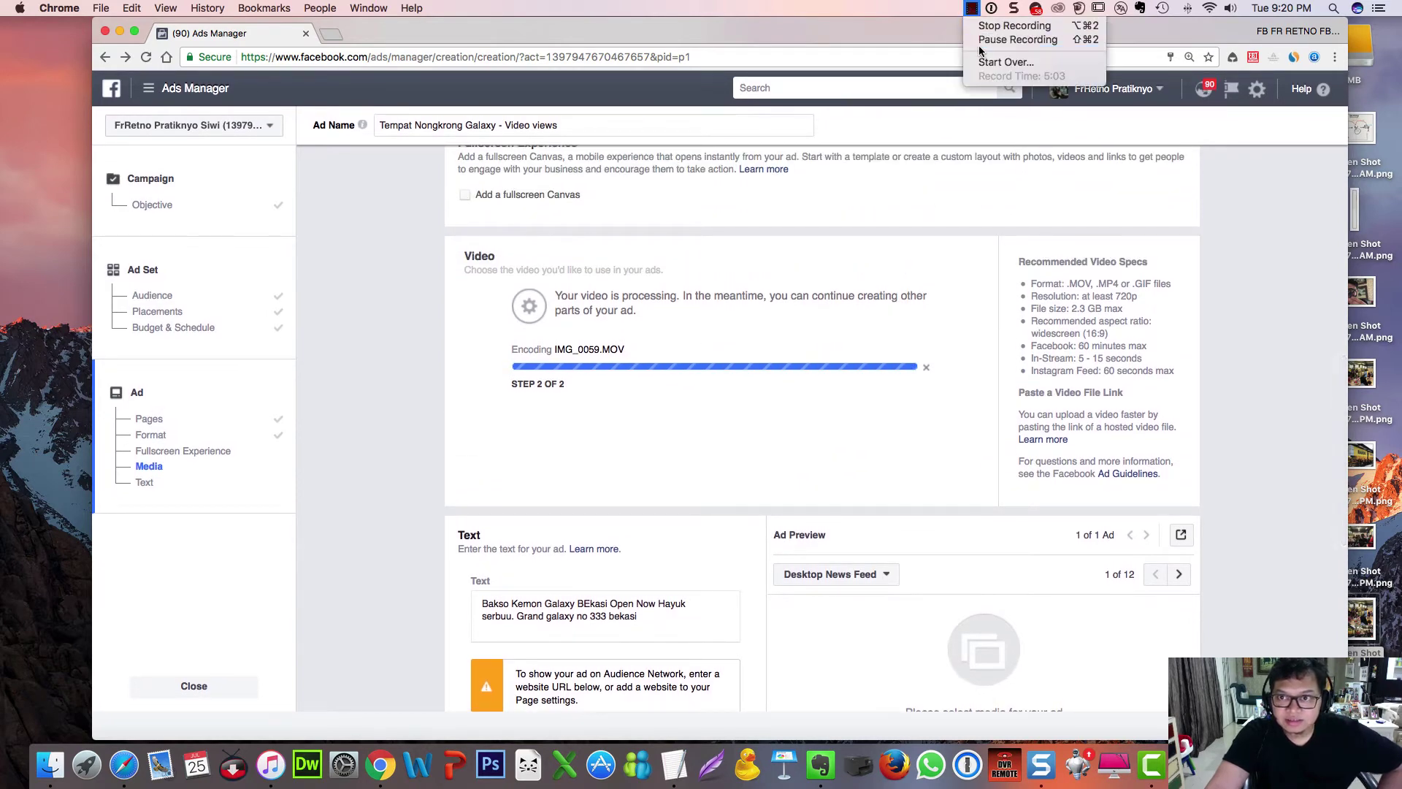
click(993, 40)
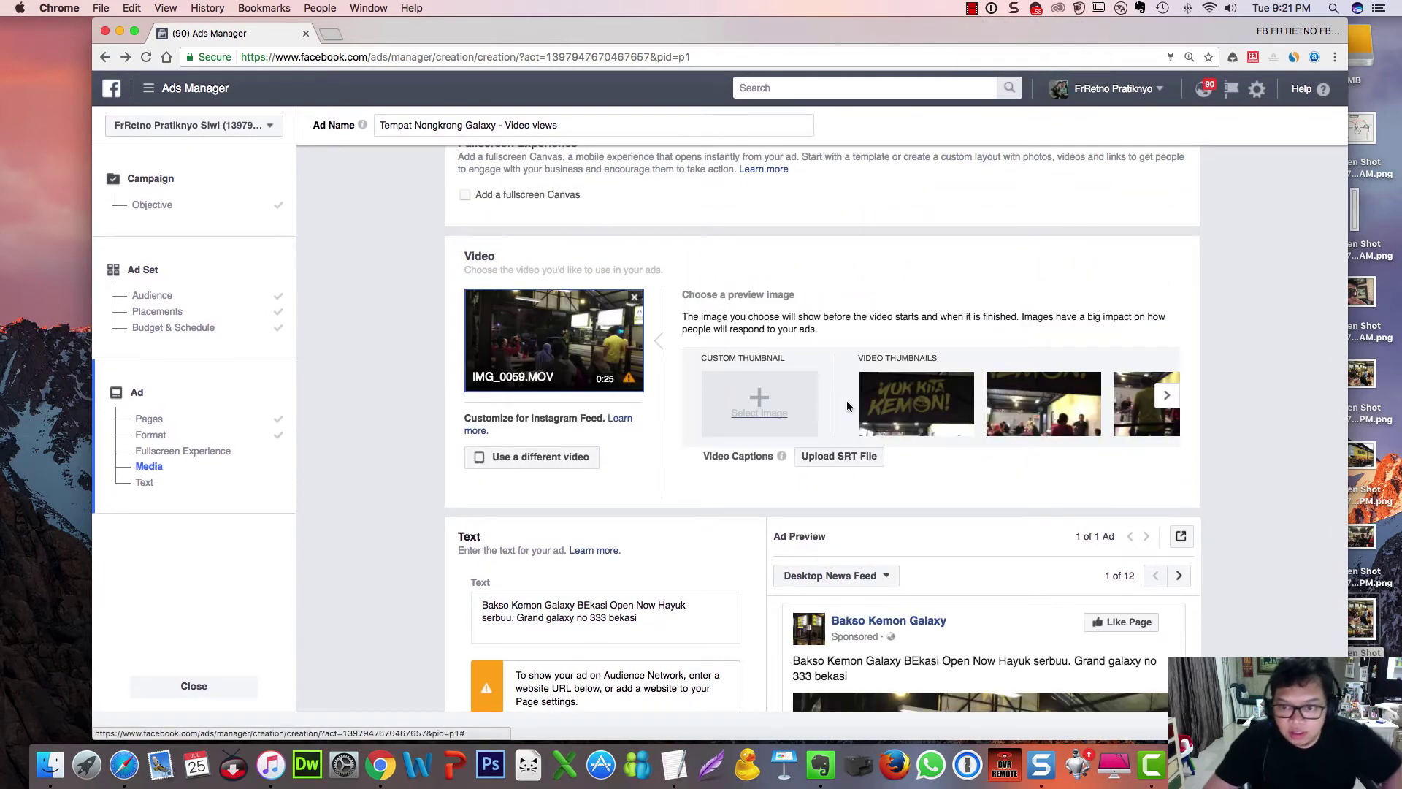
Look through the suggested video thumbnails up to the last one for a suitable preview image
click(1168, 397)
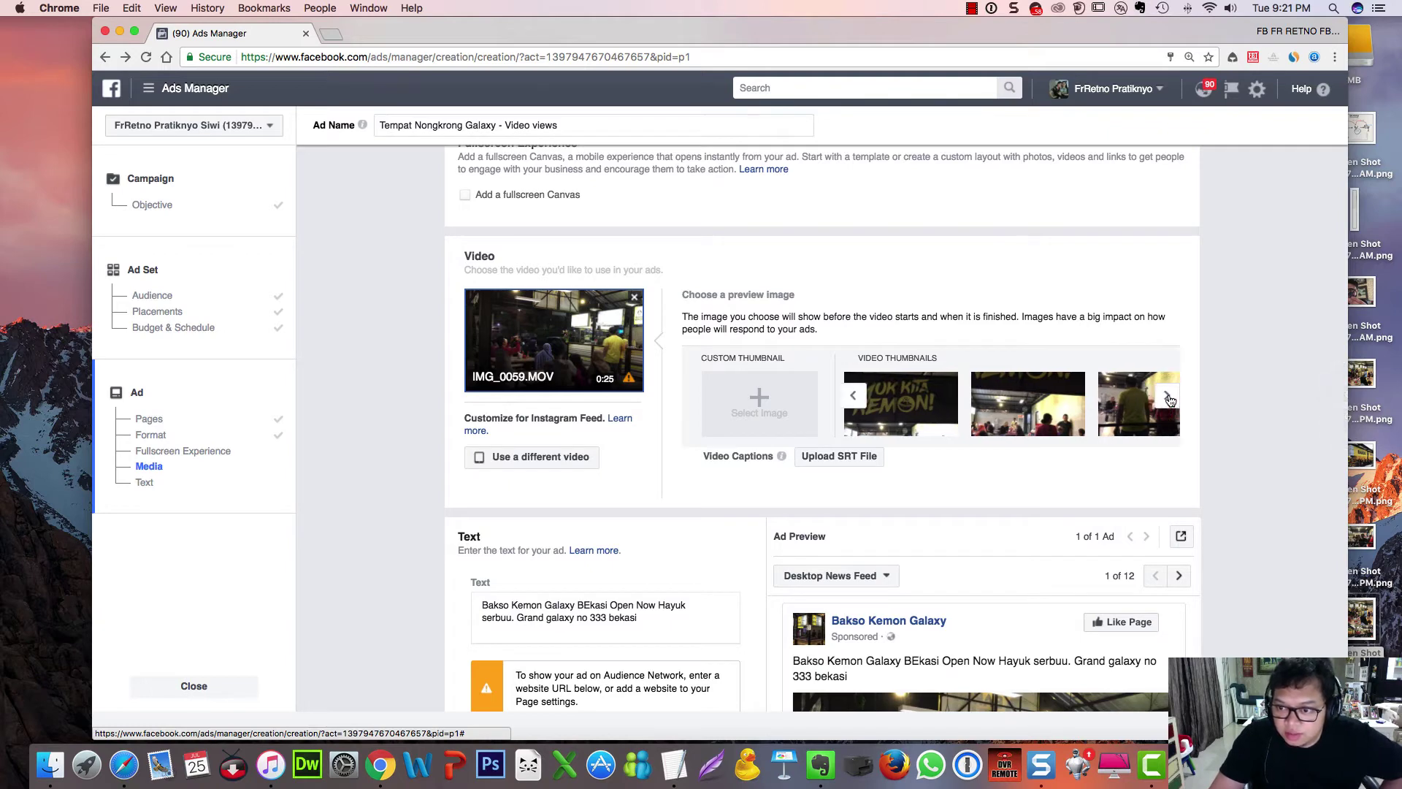
click(1168, 397)
click(1168, 398)
click(1168, 397)
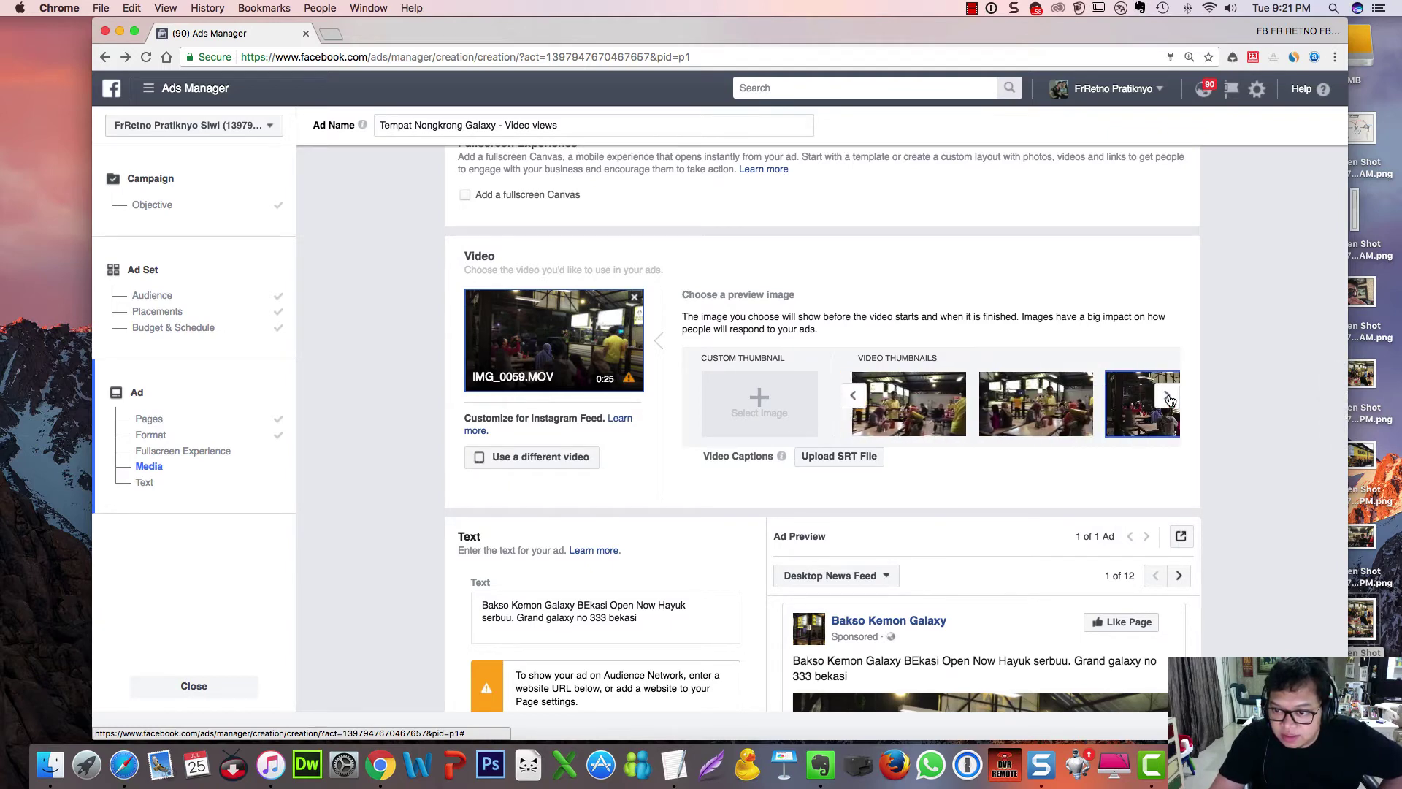
click(1168, 397)
click(1168, 397)
click(1168, 398)
click(1168, 397)
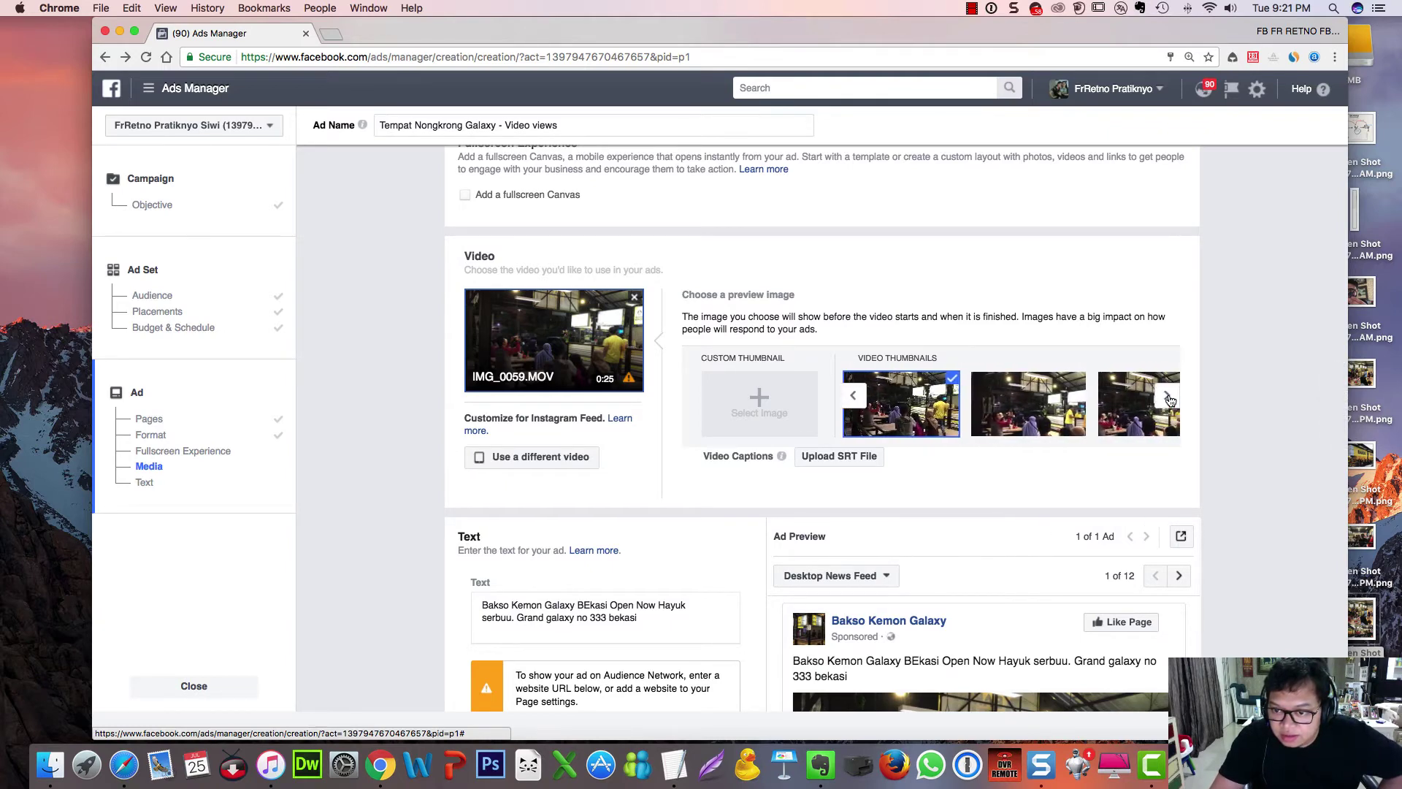
click(1168, 397)
click(1168, 397)
click(1168, 397)
click(1168, 398)
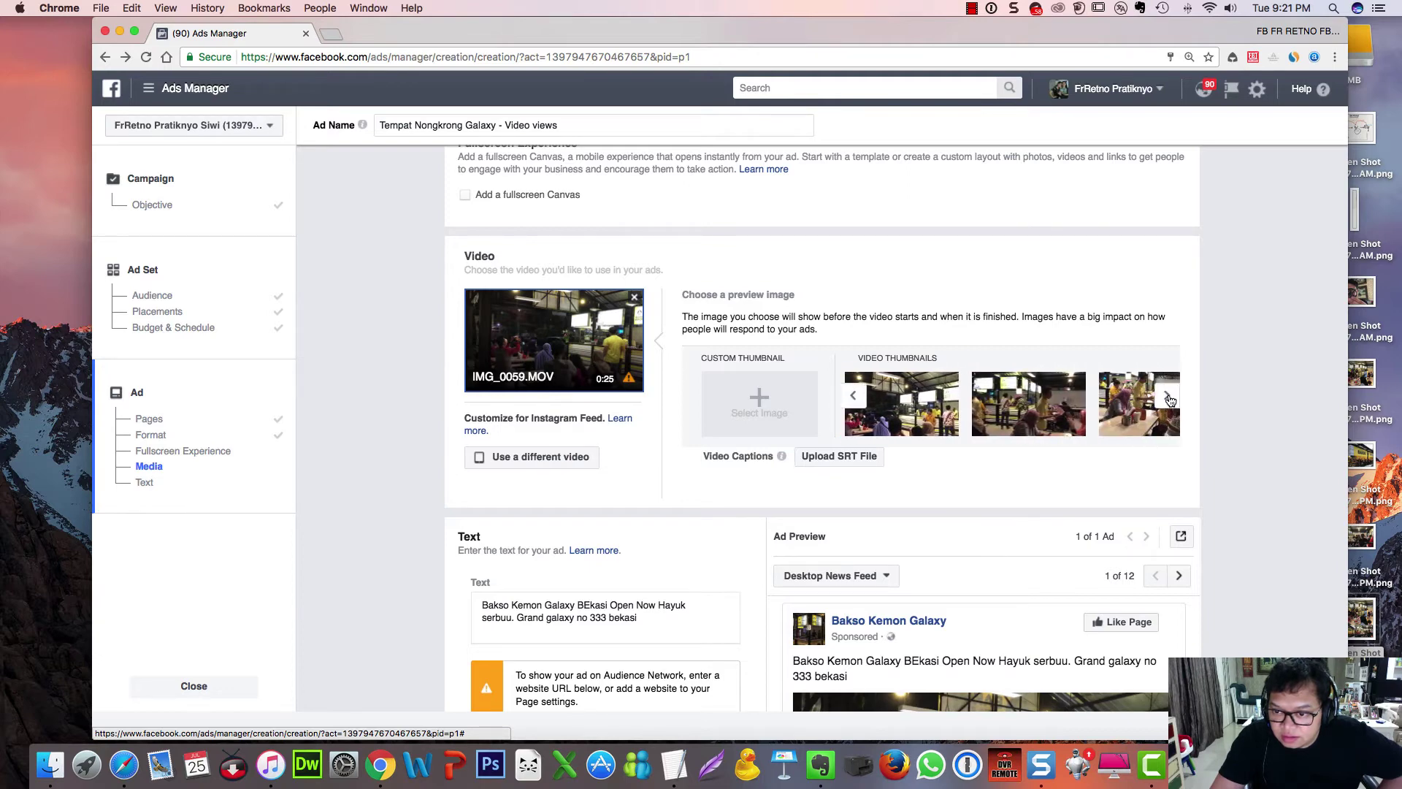
click(1169, 398)
click(1169, 398)
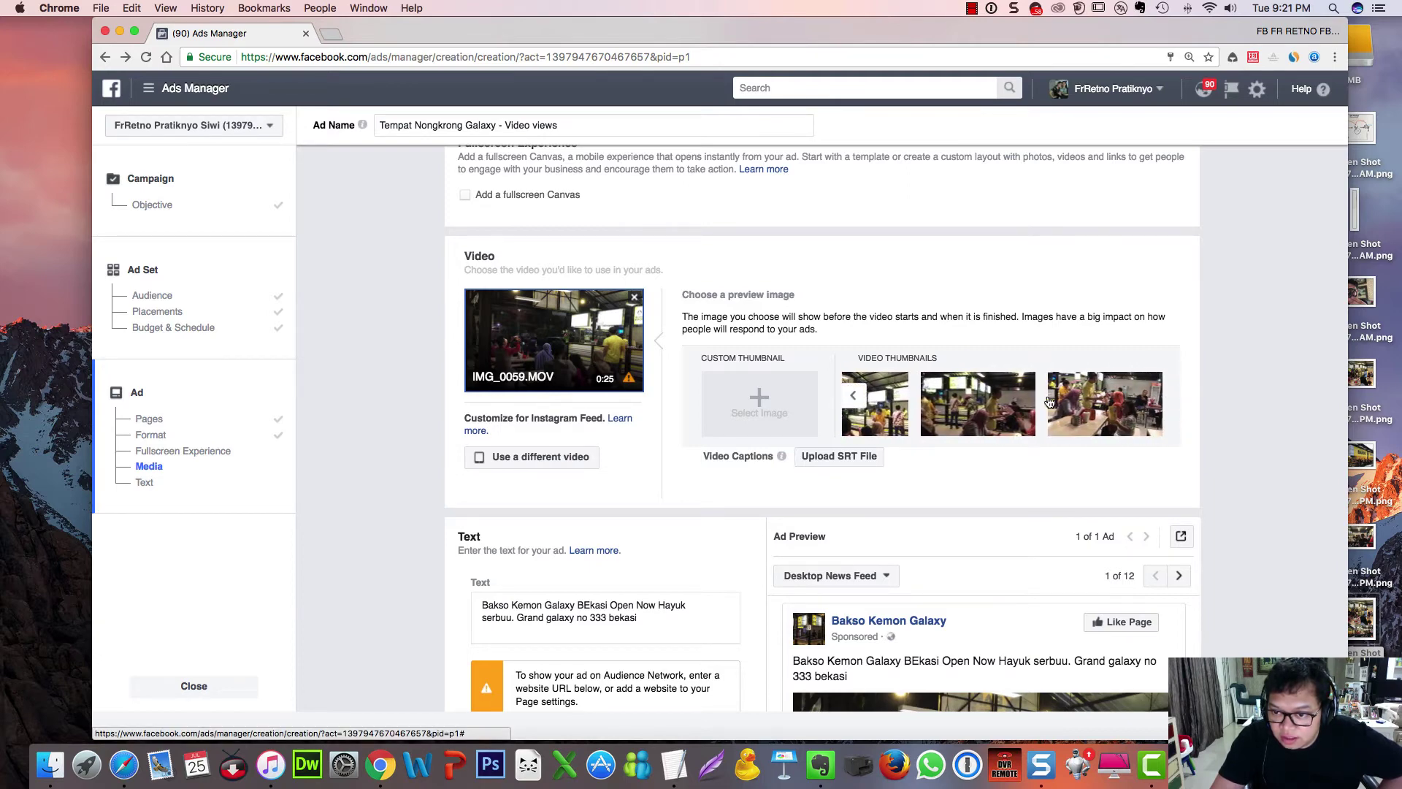
Set the ad video's preview image to the frame with seated diners, two in headscarves, facing the yellow-shirted staff at the counter
click(853, 397)
click(853, 397)
click(853, 396)
click(853, 396)
click(853, 397)
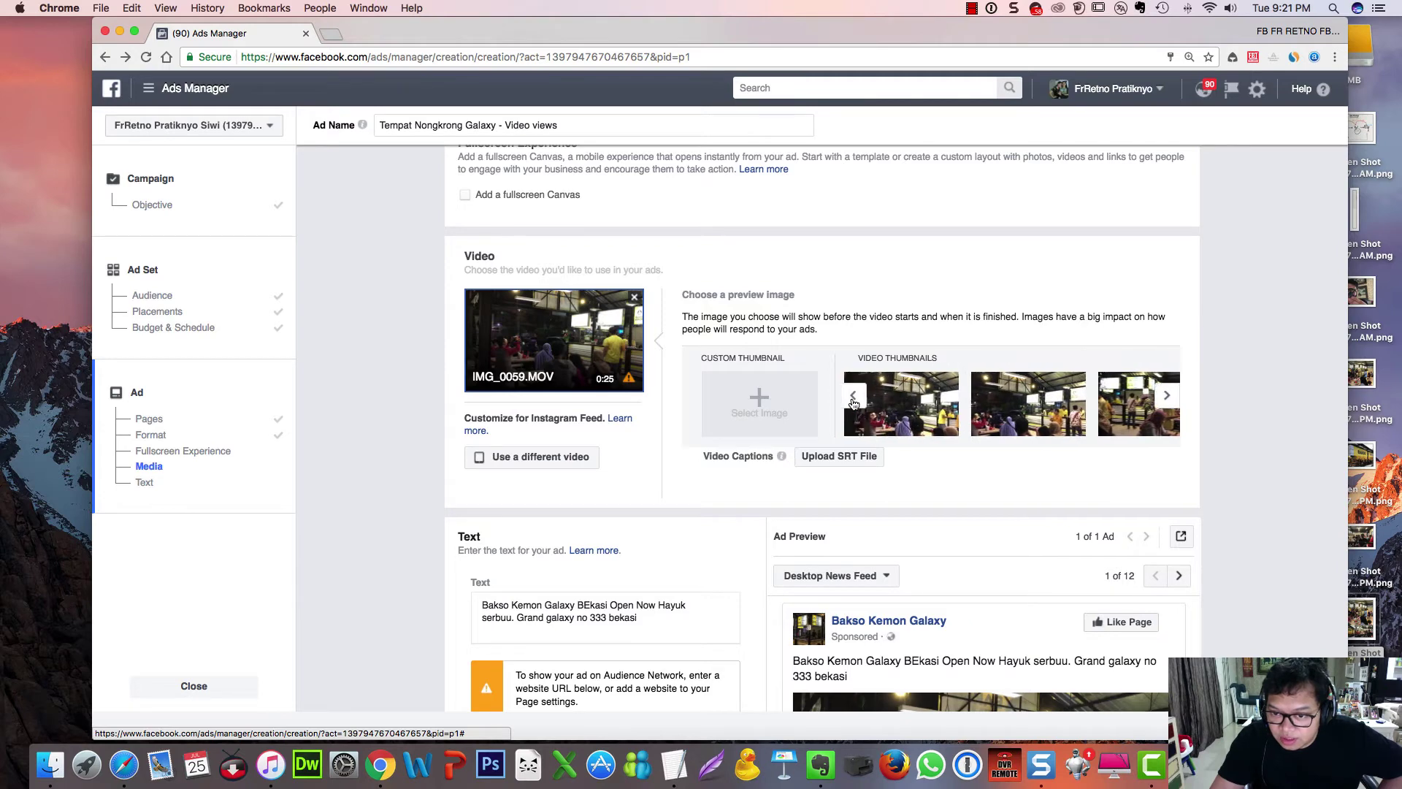
click(926, 410)
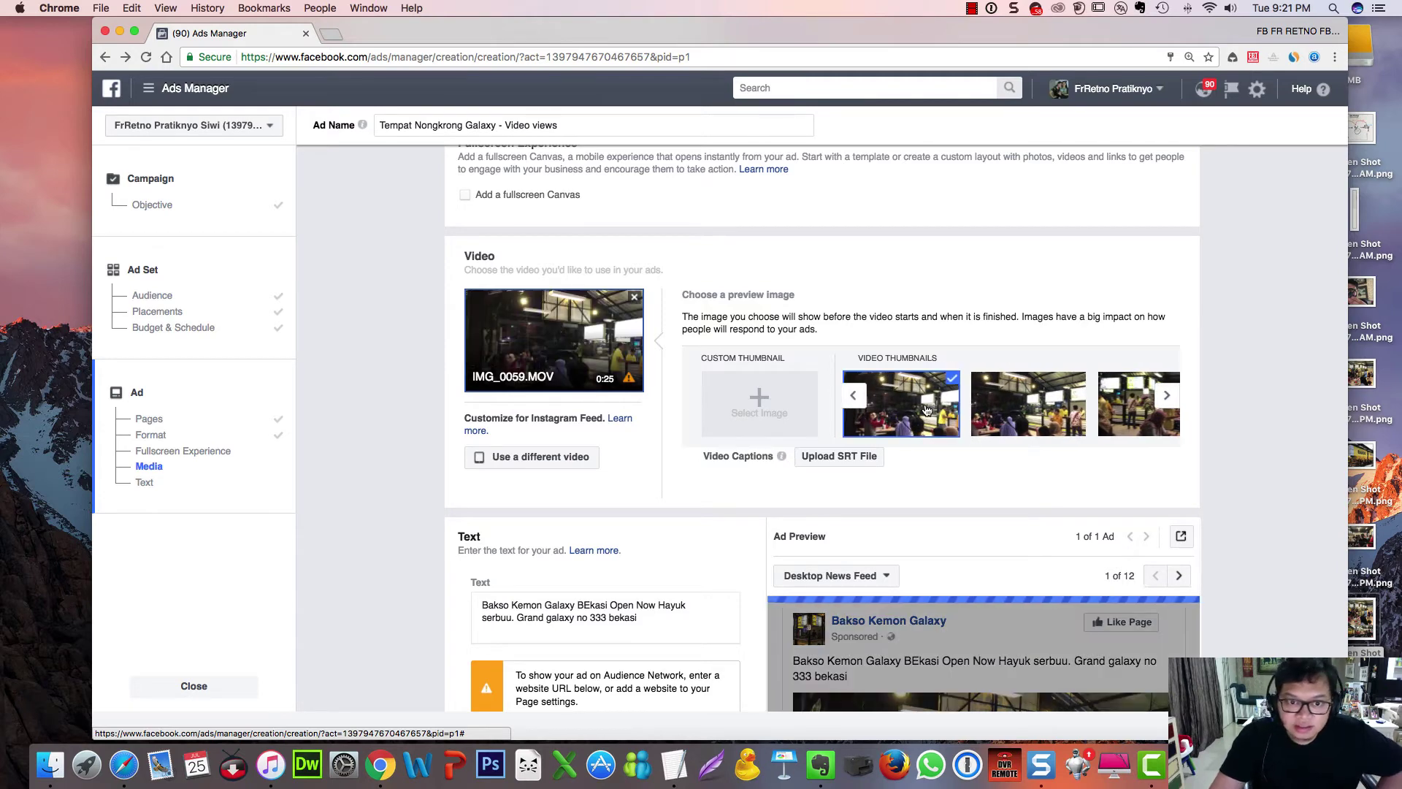
click(1021, 407)
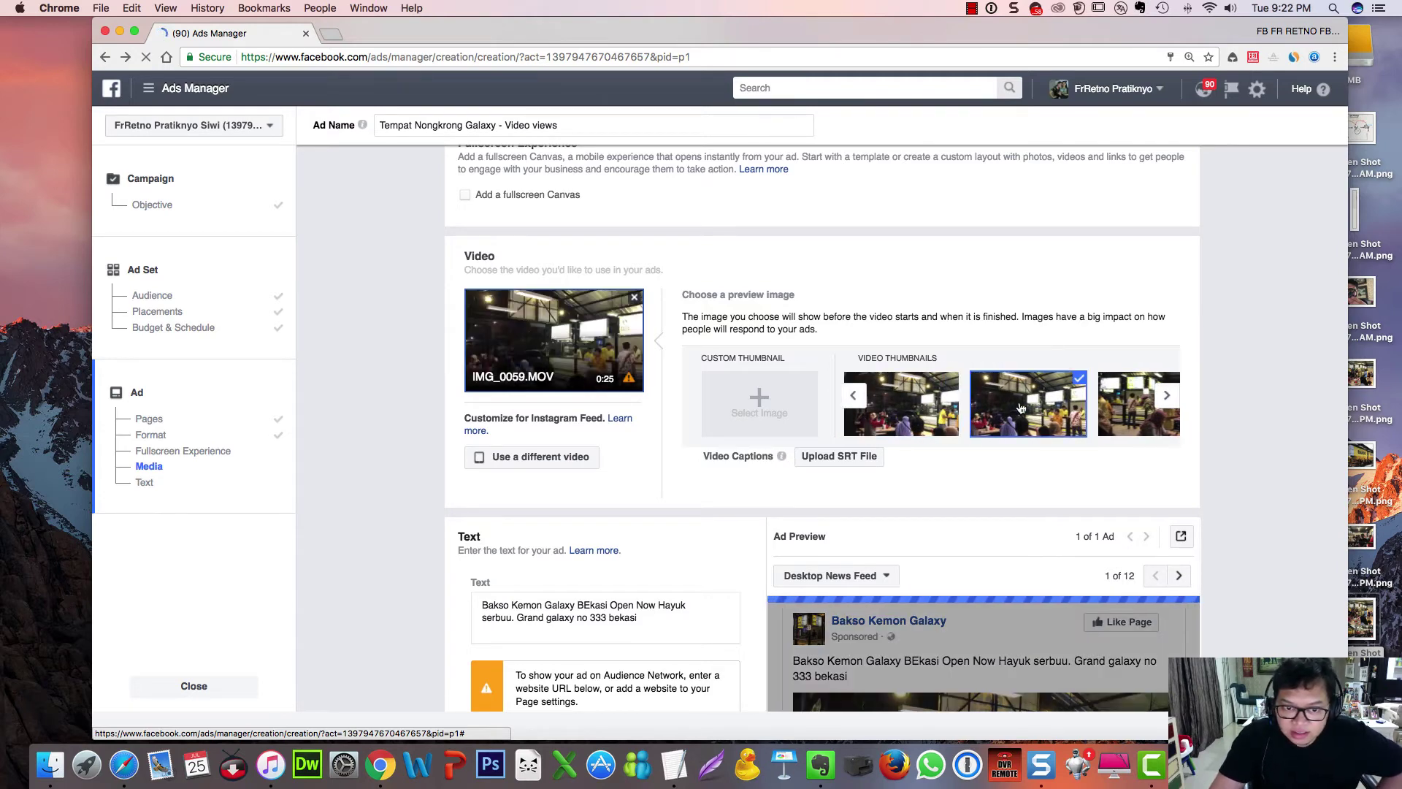
scroll(746, 537, down, 5)
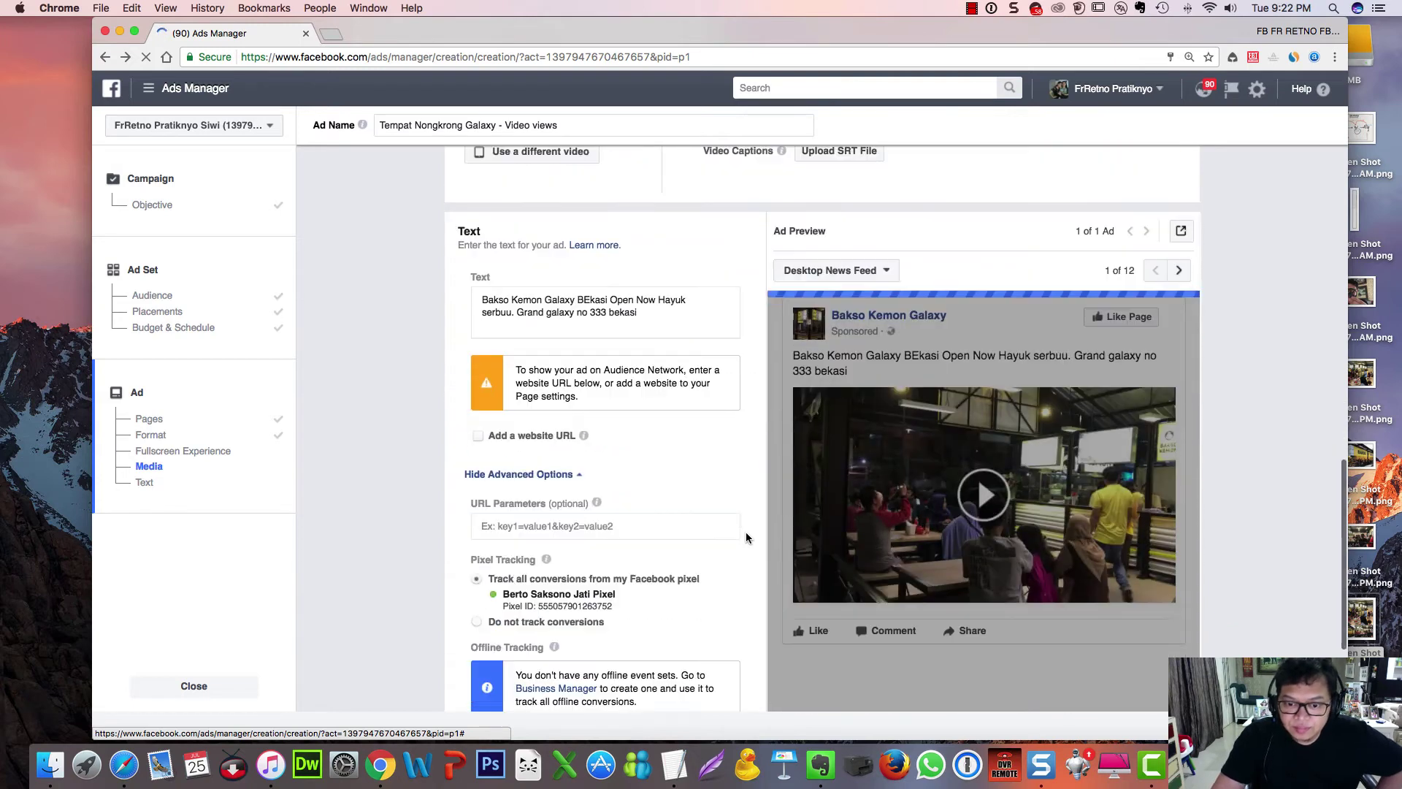
scroll(746, 533, down, 1)
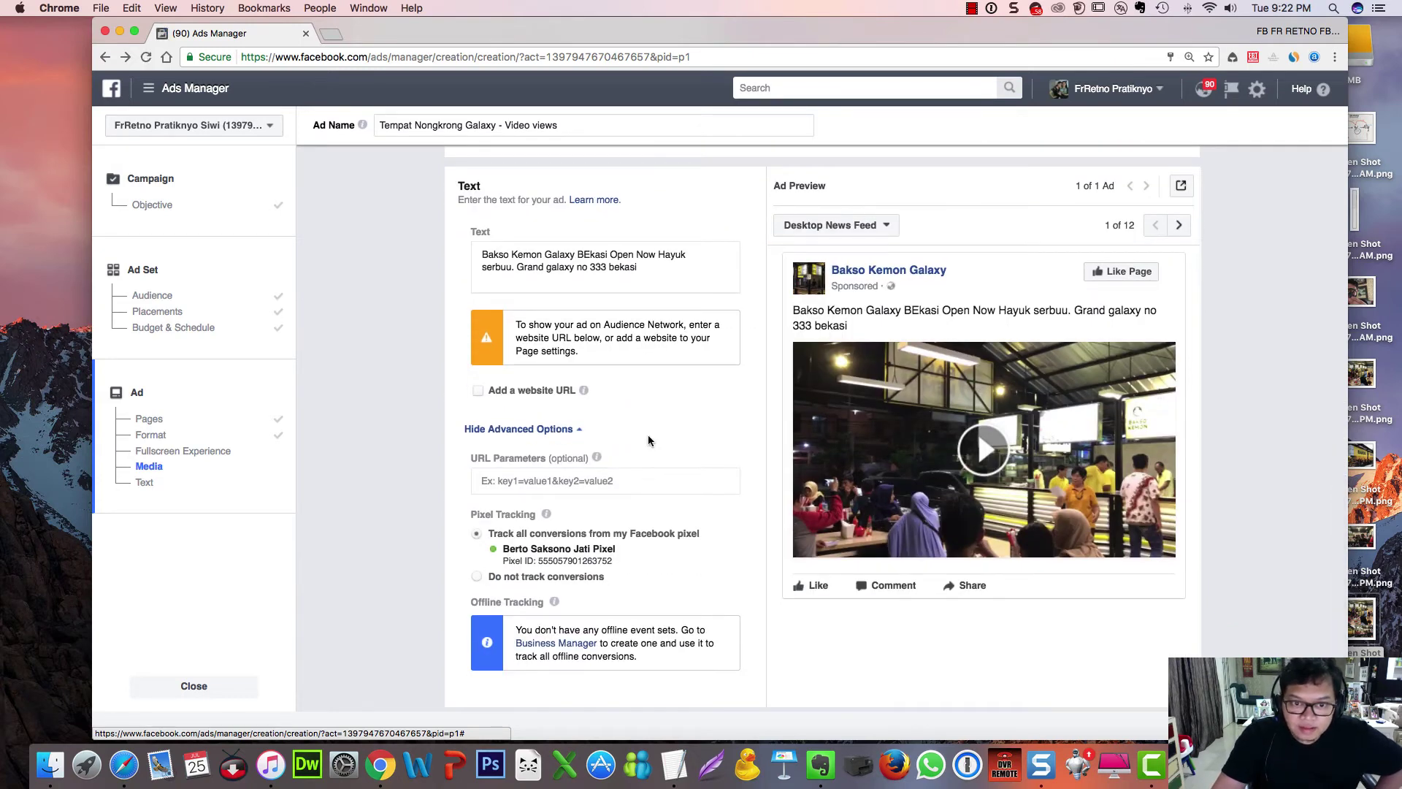
click(477, 391)
click(509, 449)
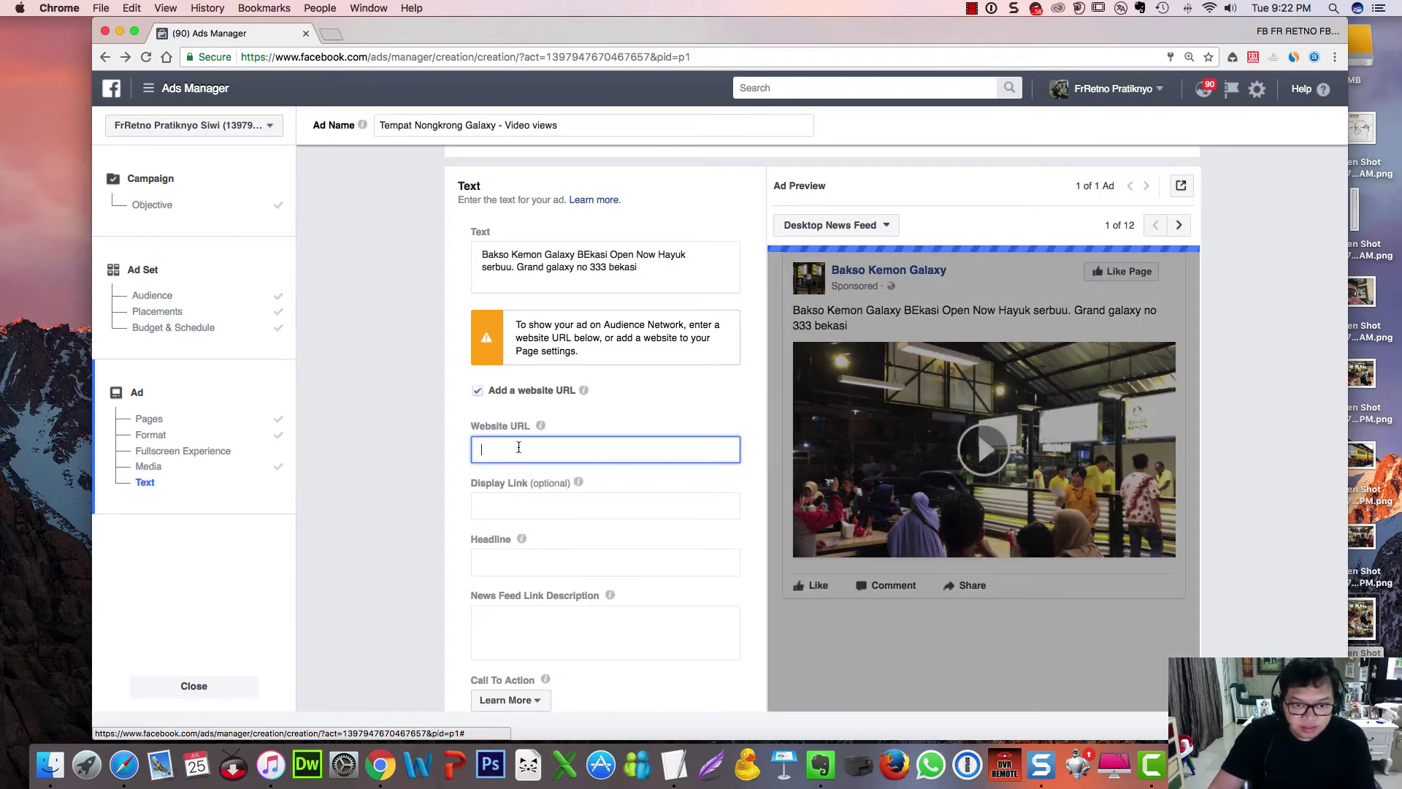
text(http://)
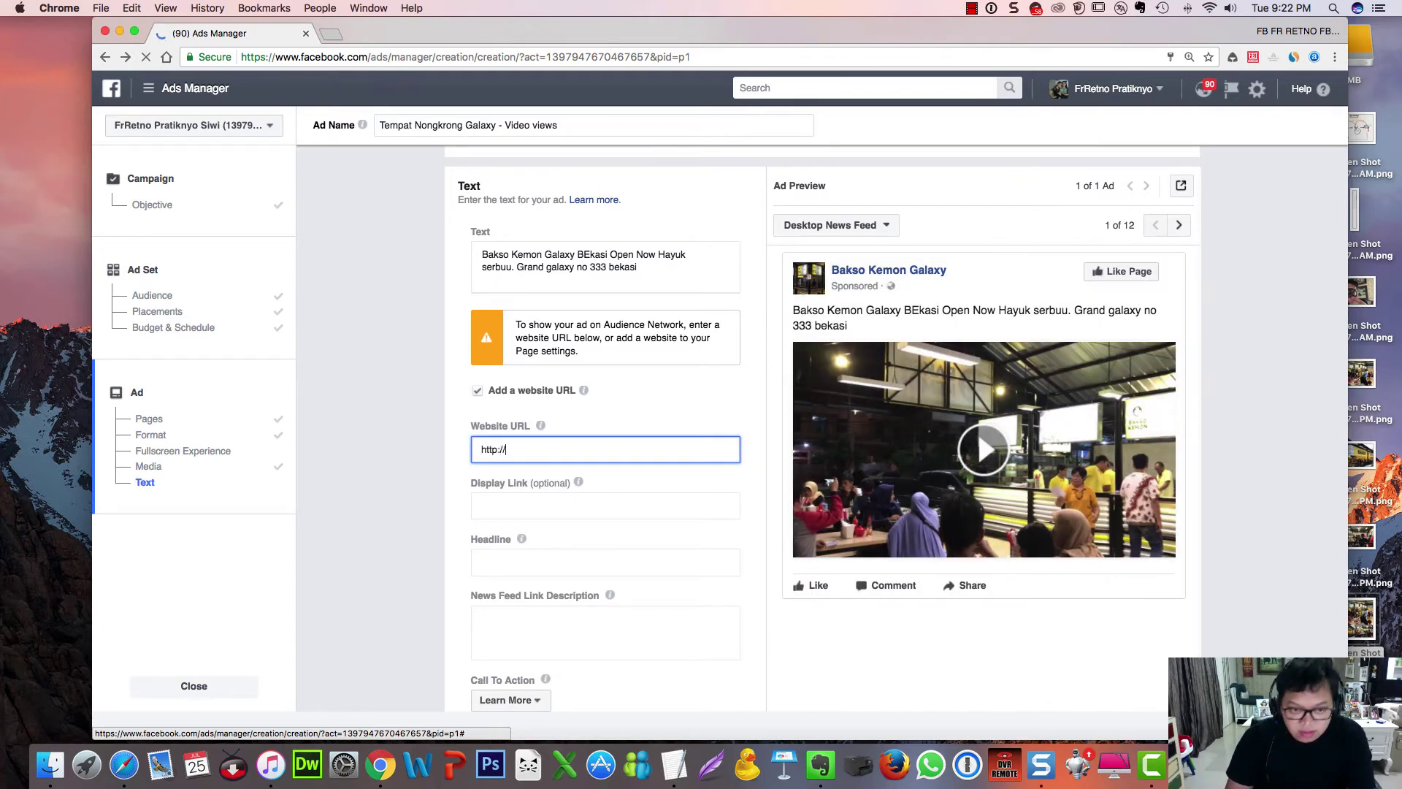
text(baksok)
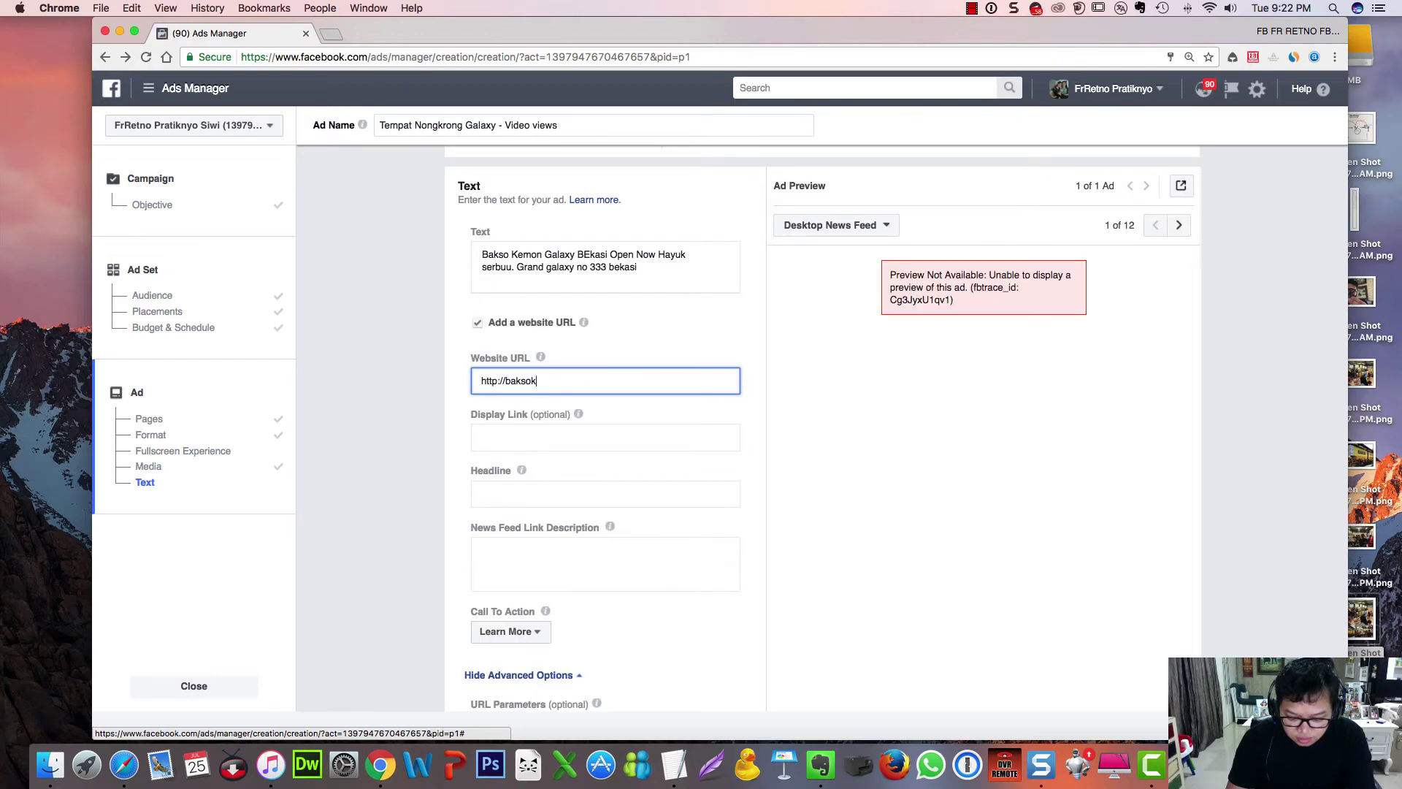
text(emon.com)
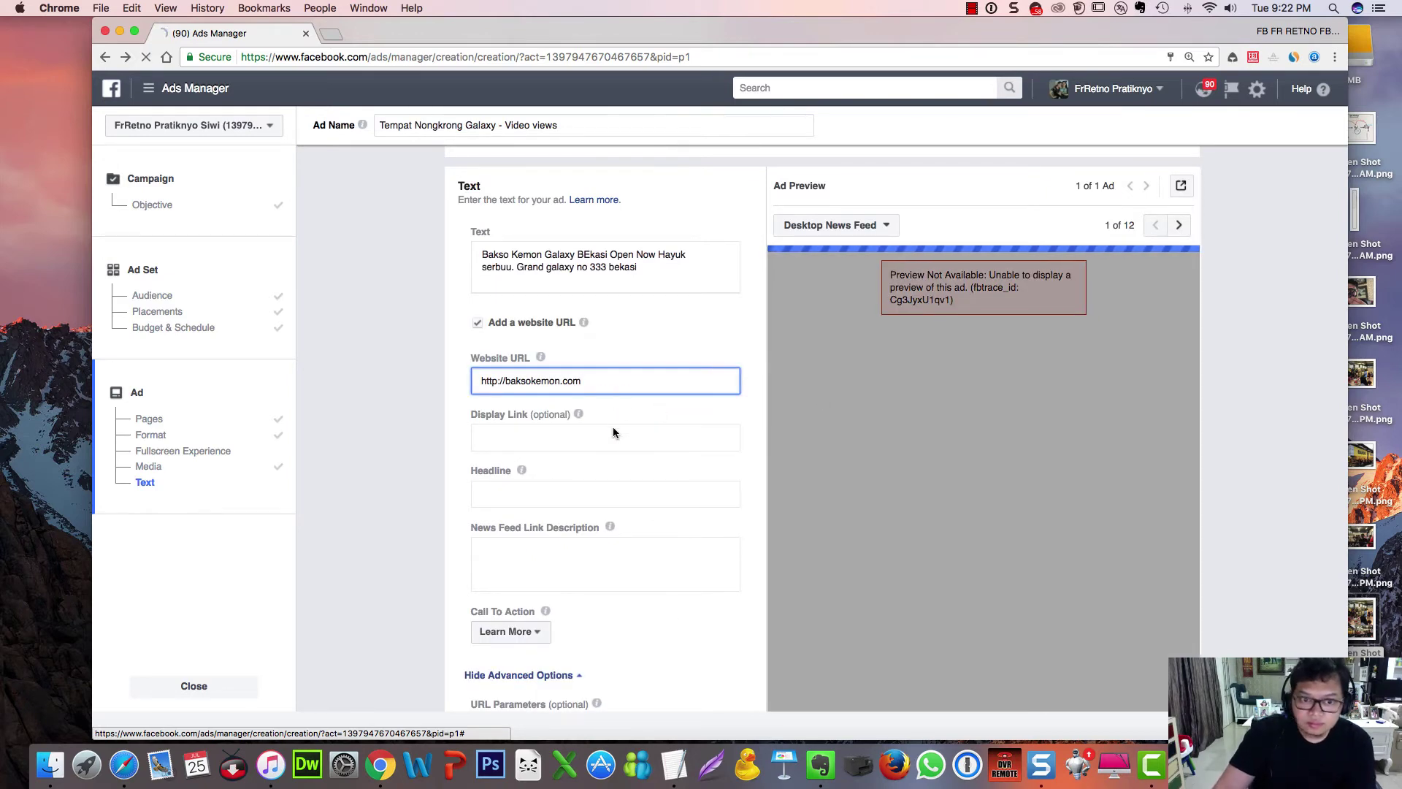
click(613, 433)
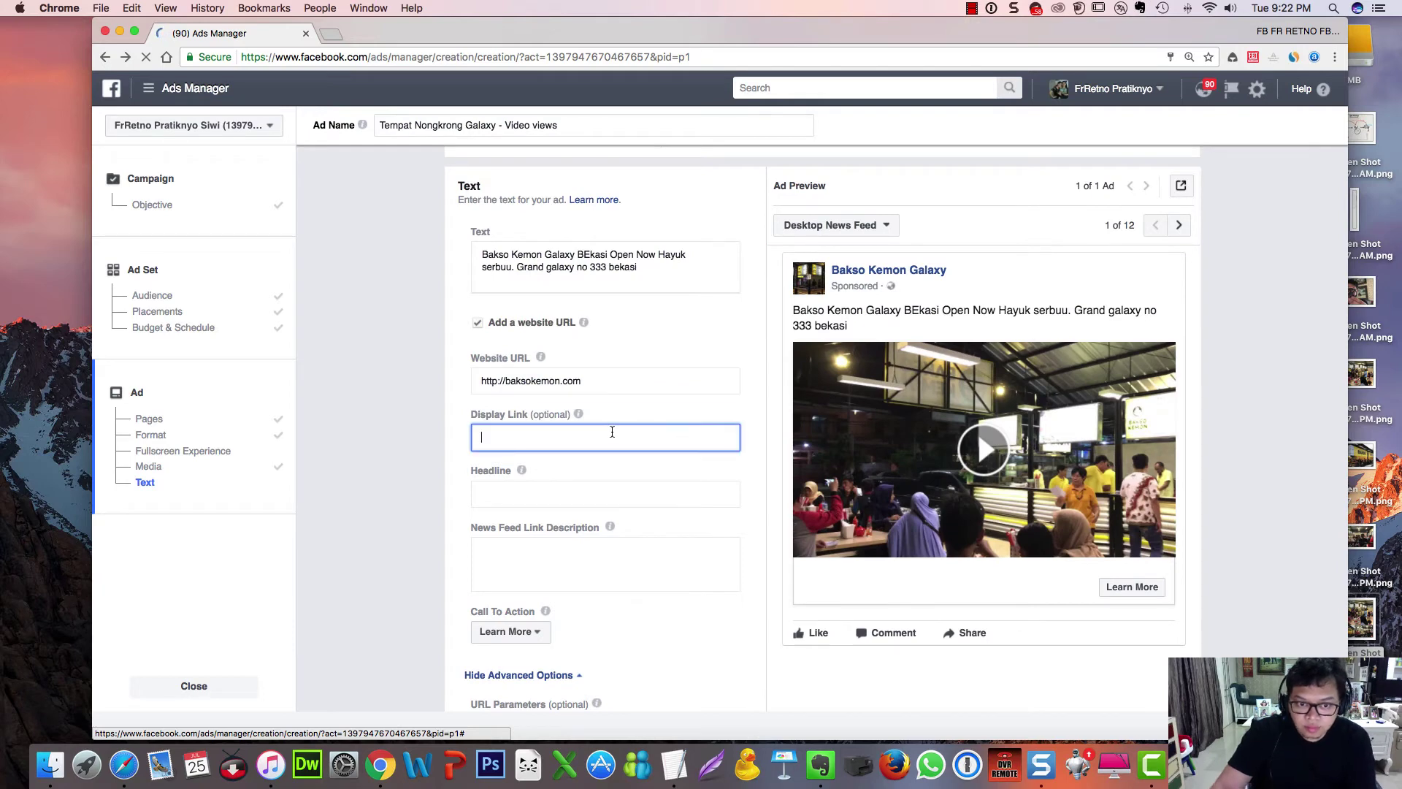
text(http://)
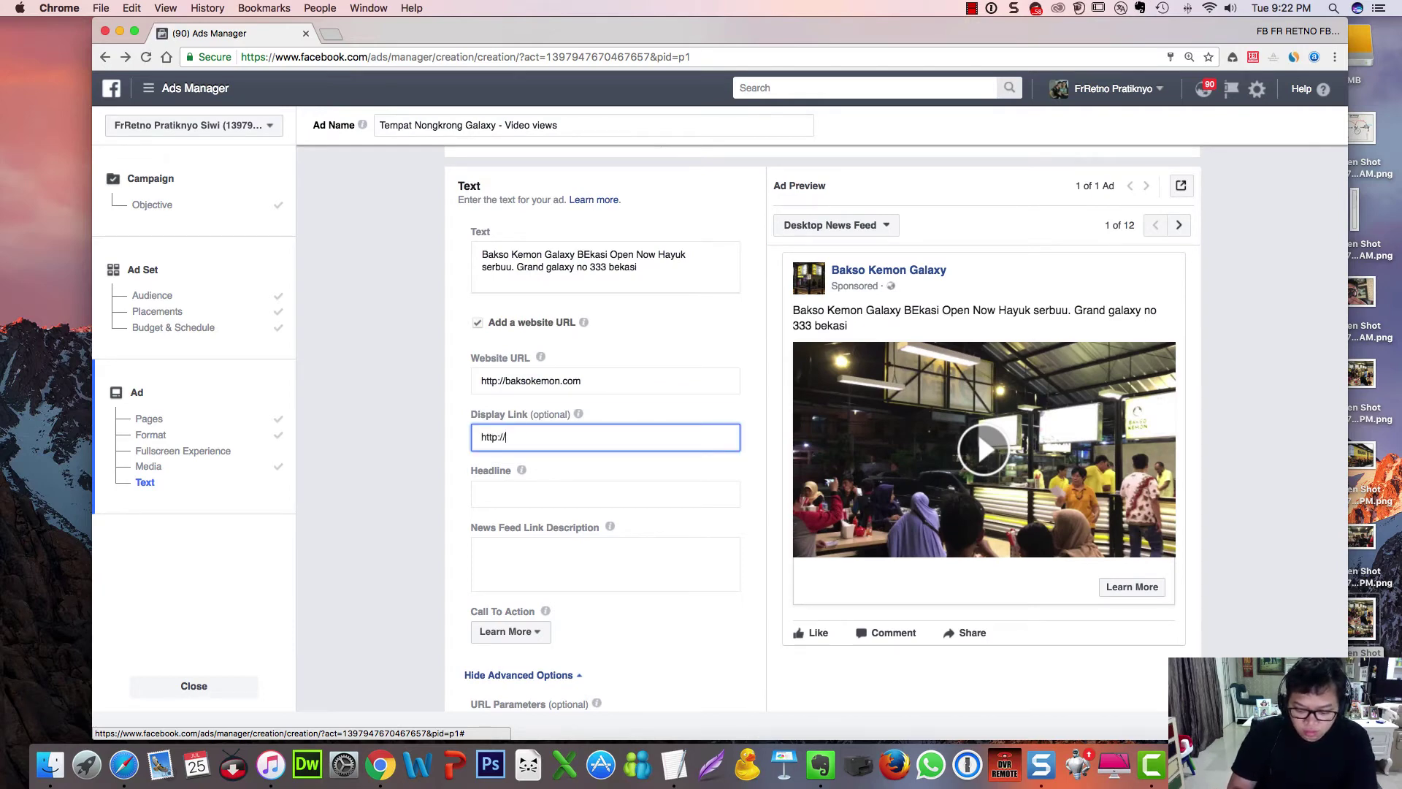
text(baksokemon)
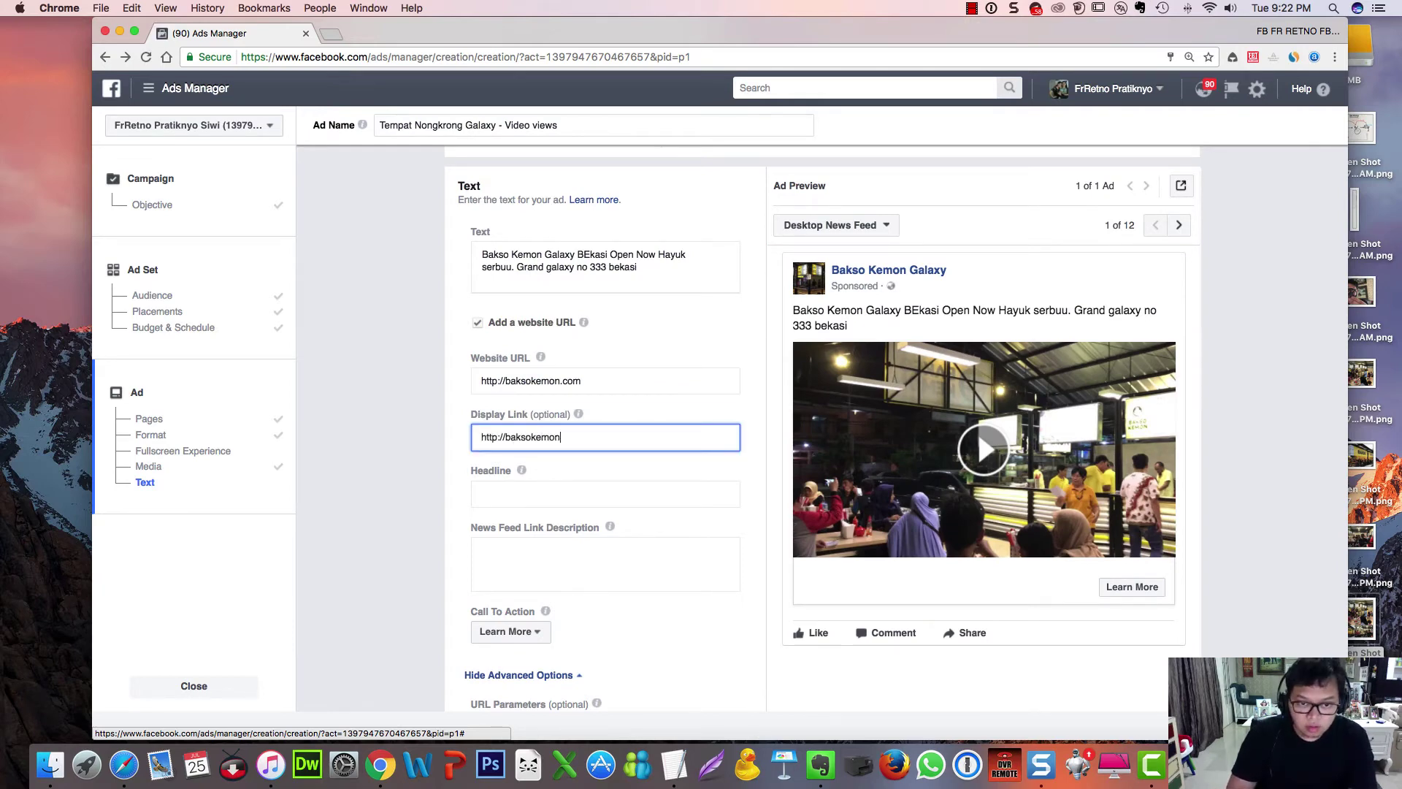
text(.com)
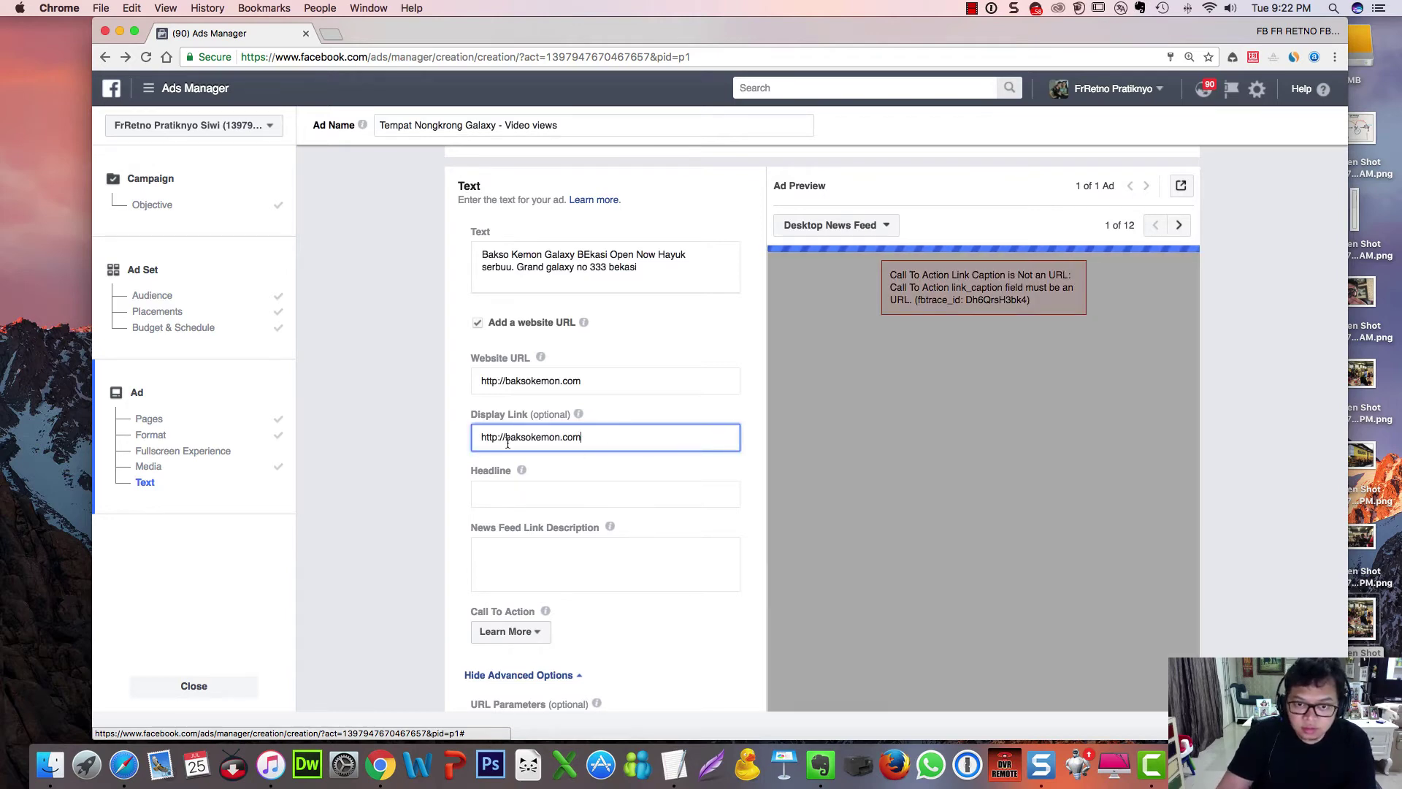
drag(508, 439, 463, 438)
key(BackSpace)
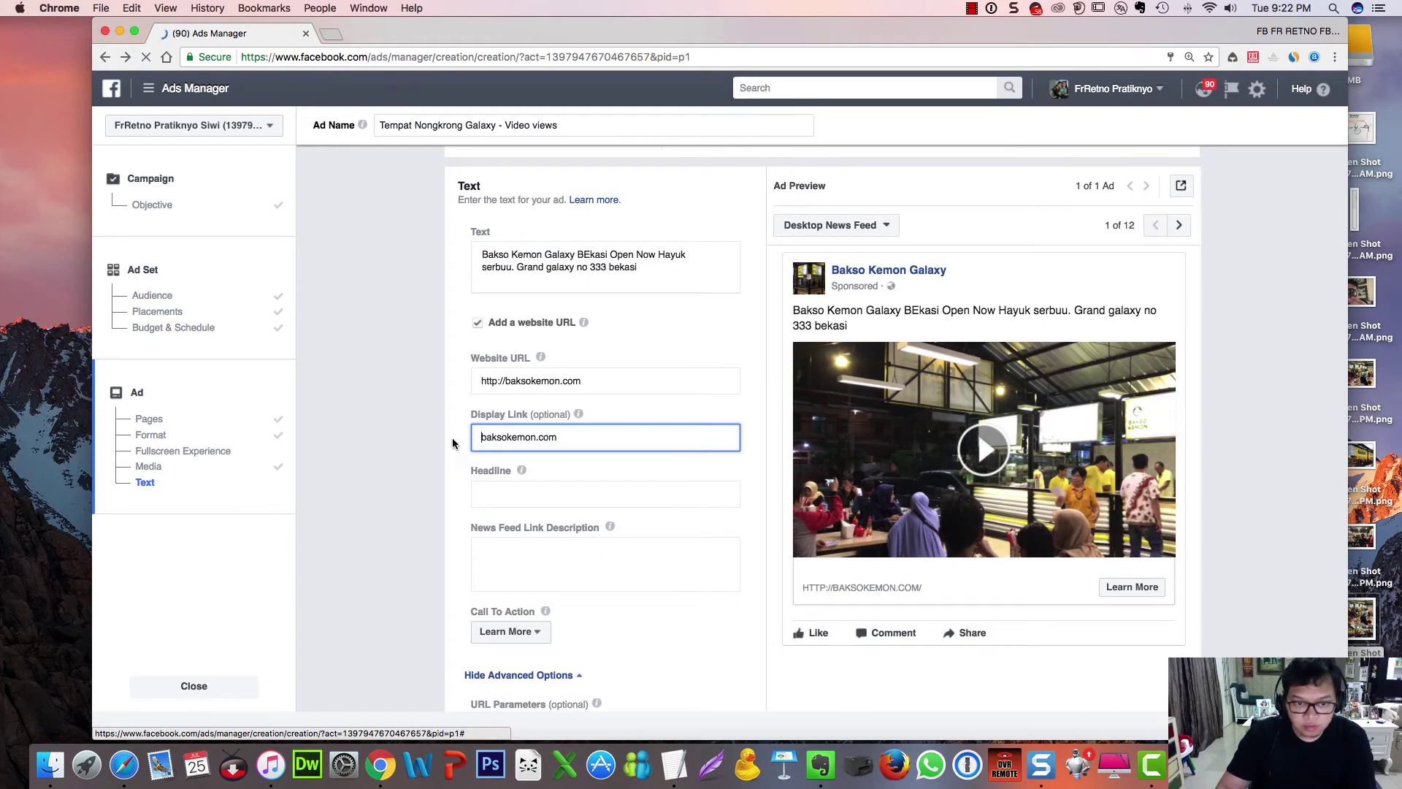
Enter the headline "Open Now" and the News Feed link description "hayuk penggemar bakso serbuuu .."
click(524, 496)
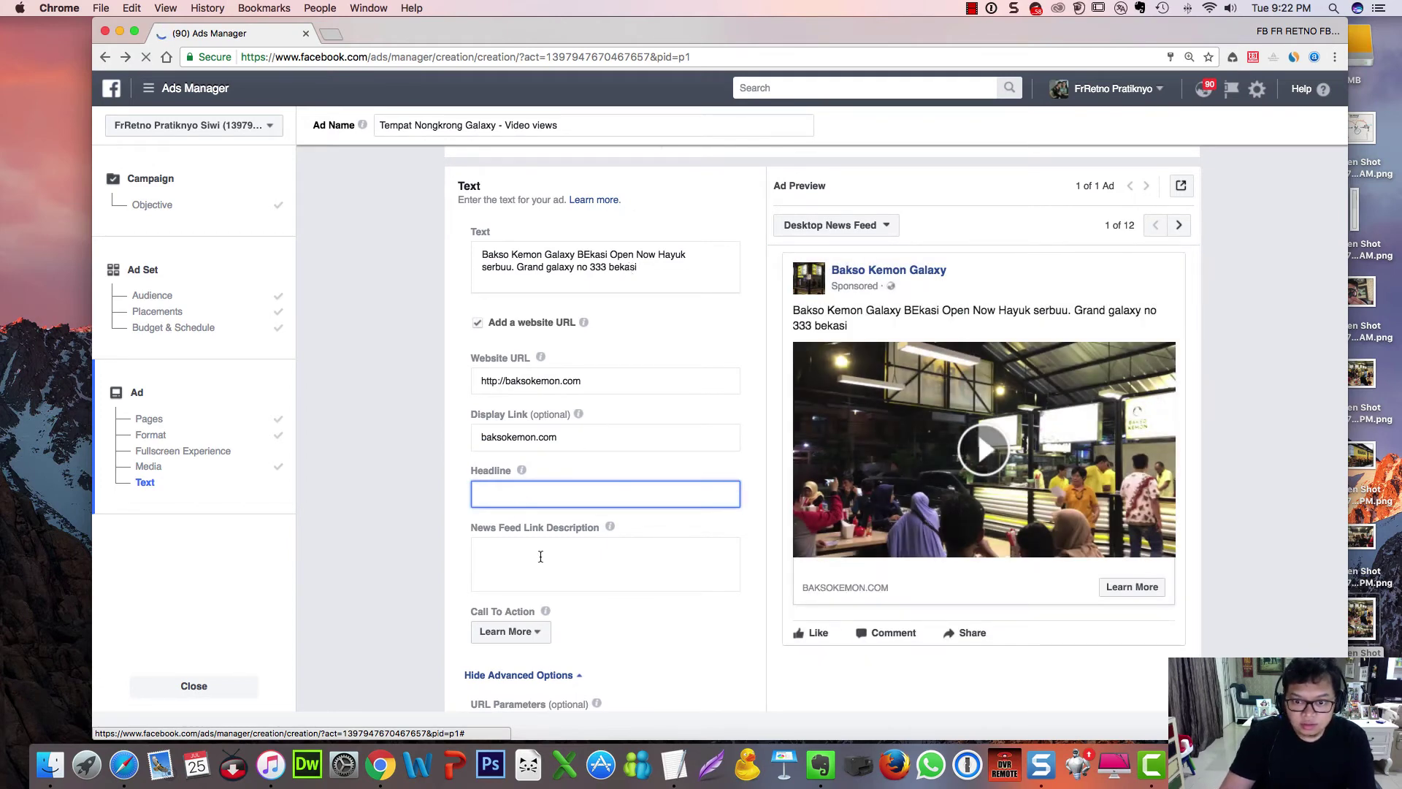
text(Open Now)
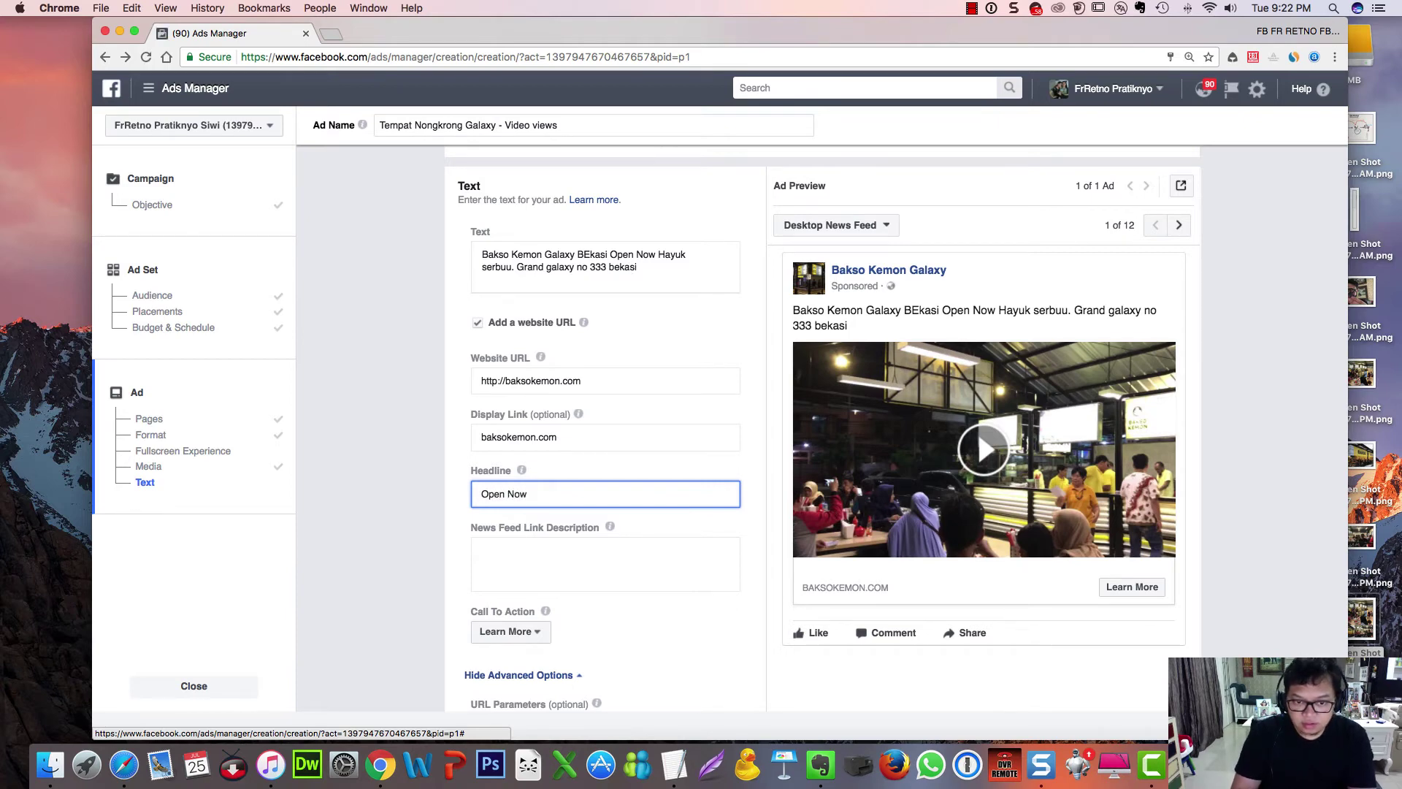
click(503, 551)
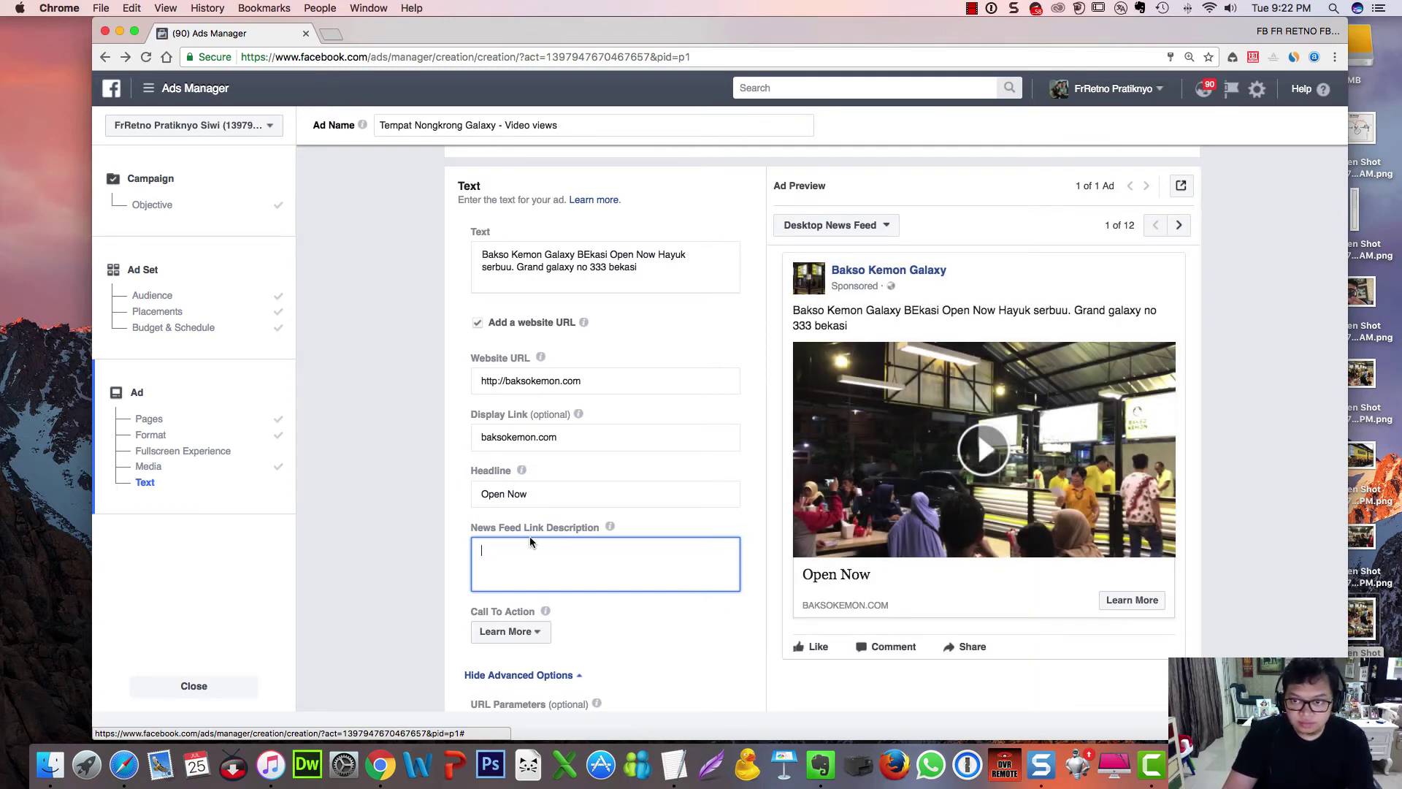
text(h)
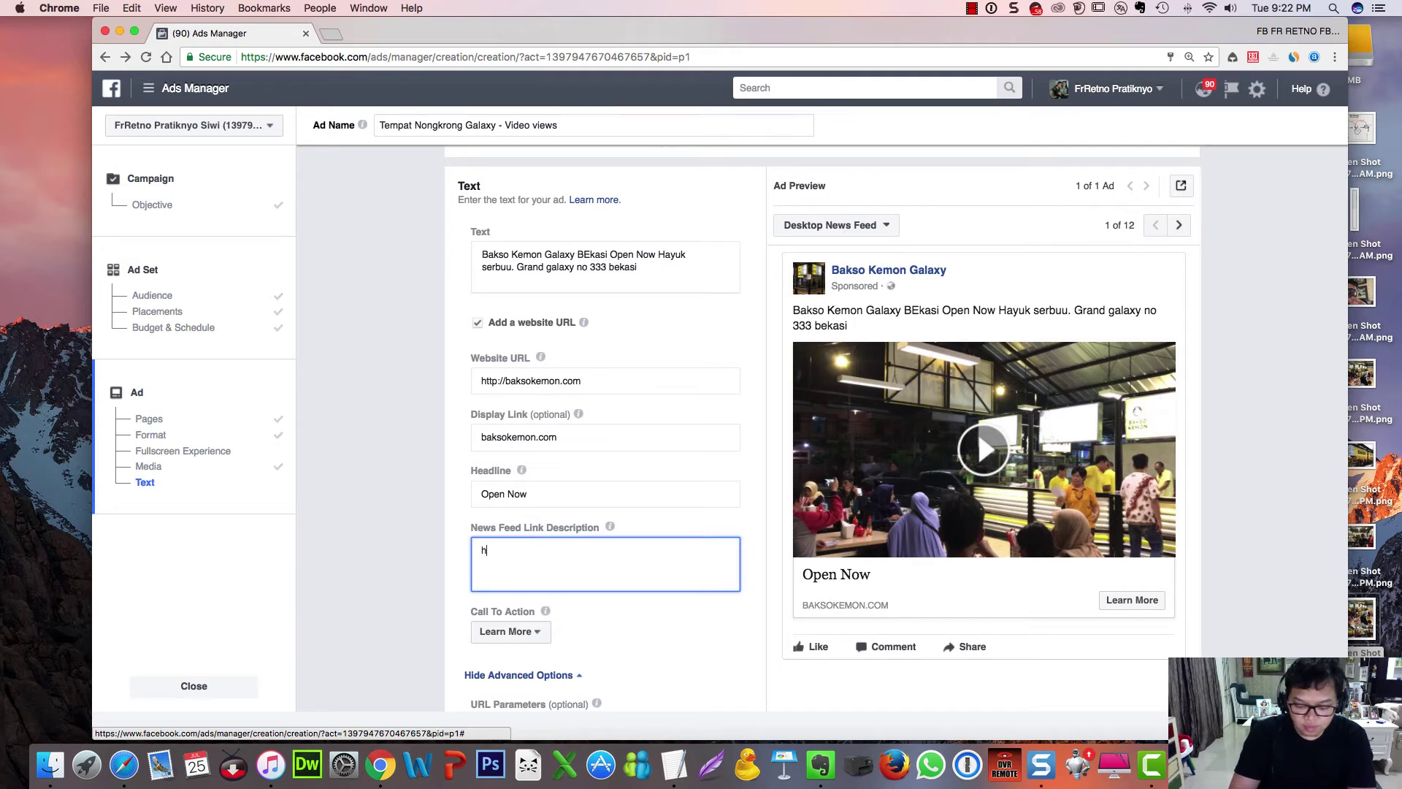
text(ayuk penggemar bakso serbuuu )
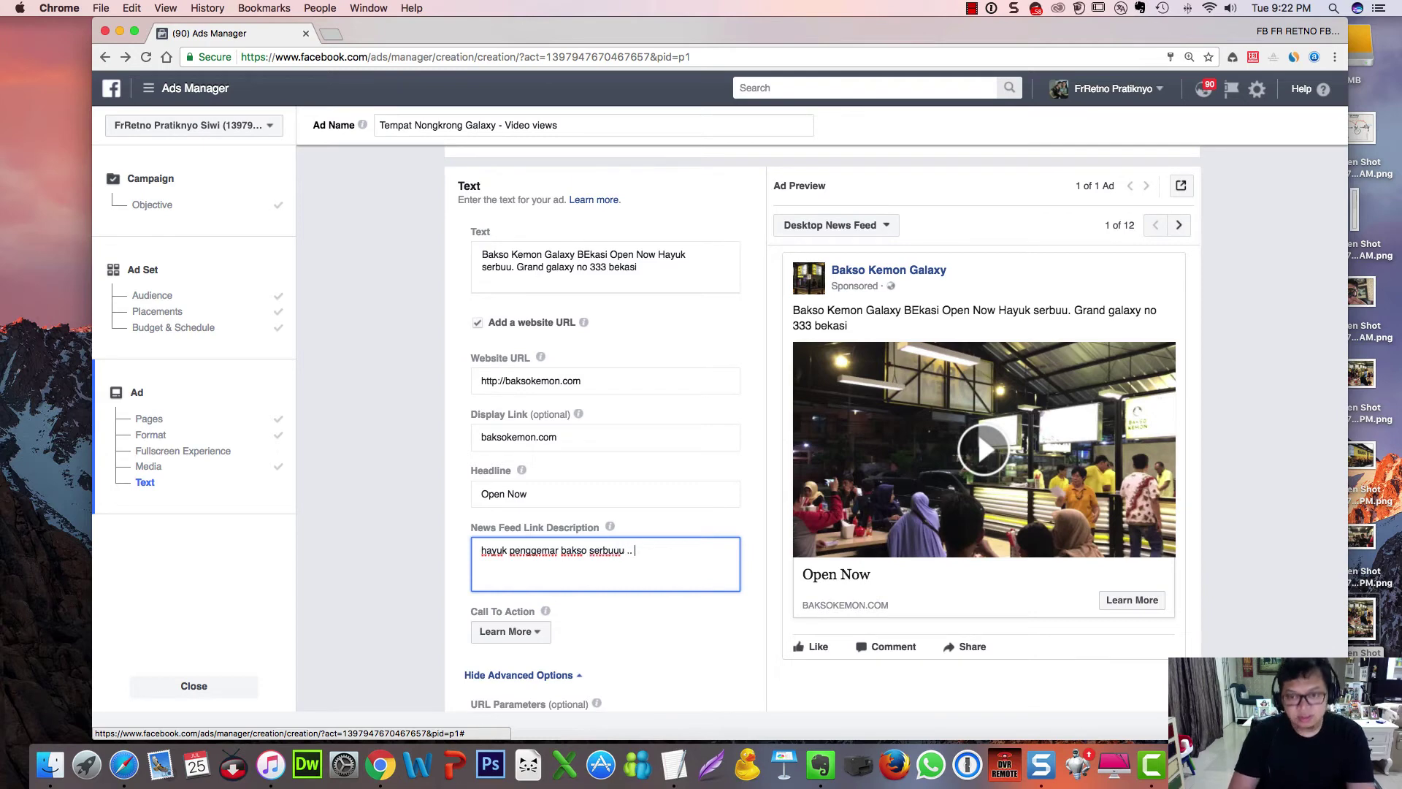
text(..)
Change the ad's call to action to Watch More
scroll(558, 472, down, 2)
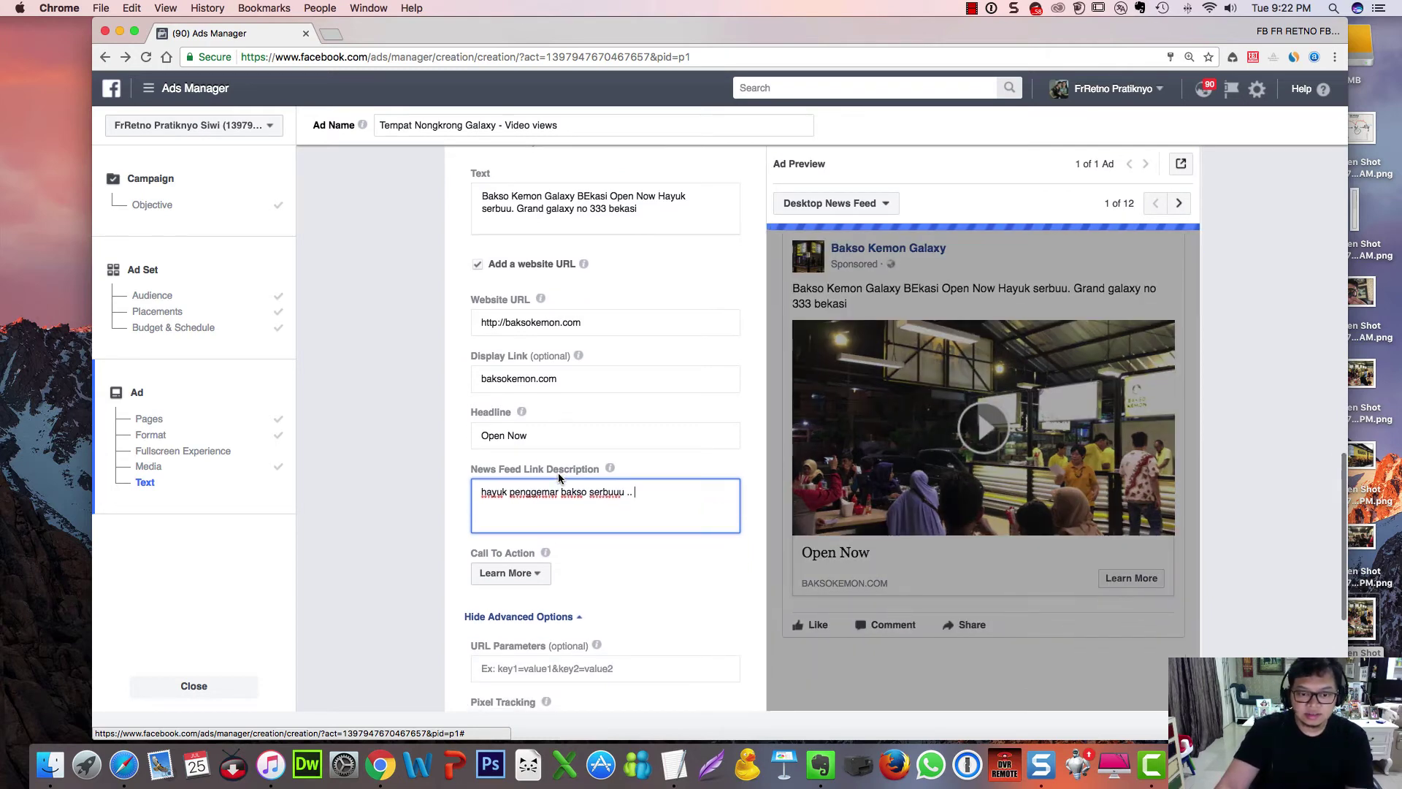
scroll(558, 474, down, 3)
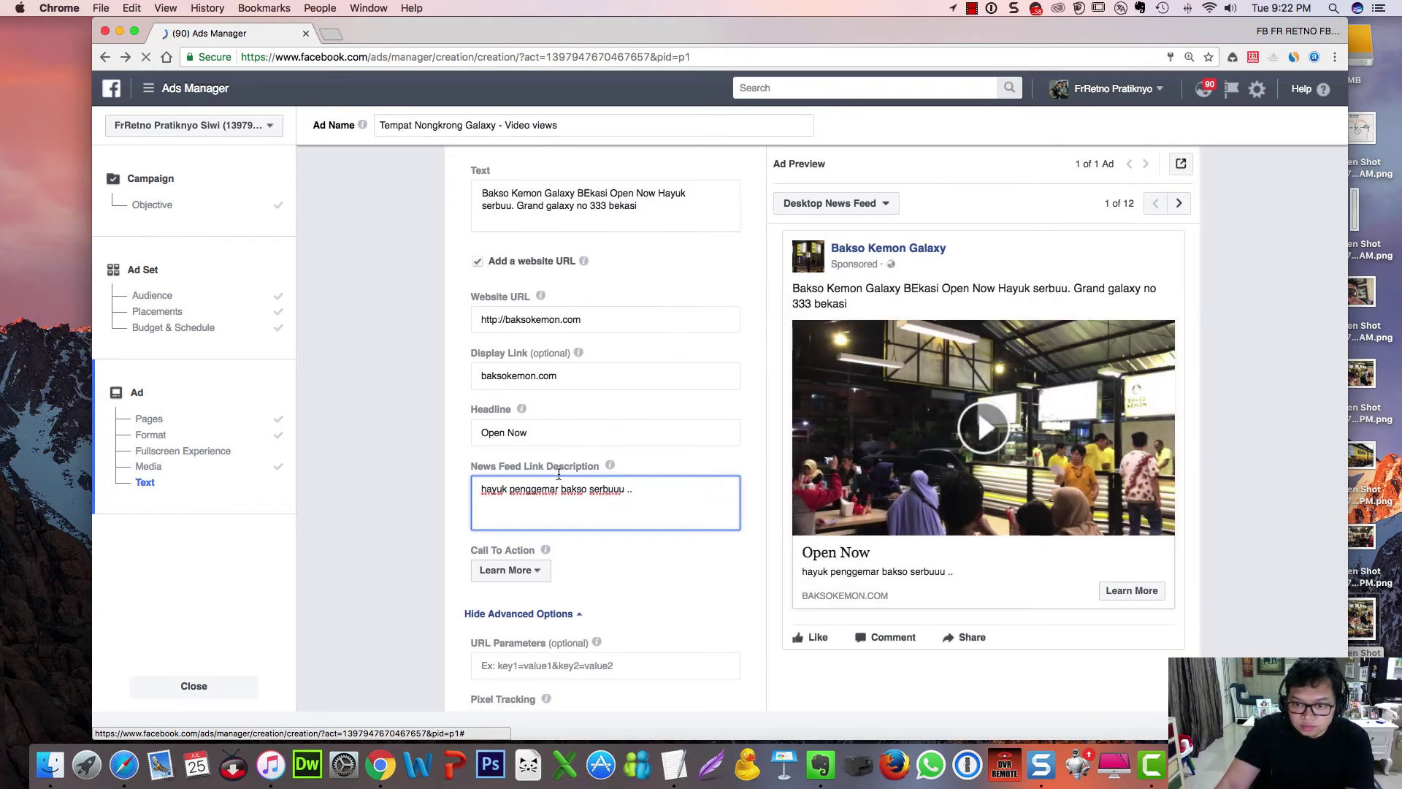
click(530, 493)
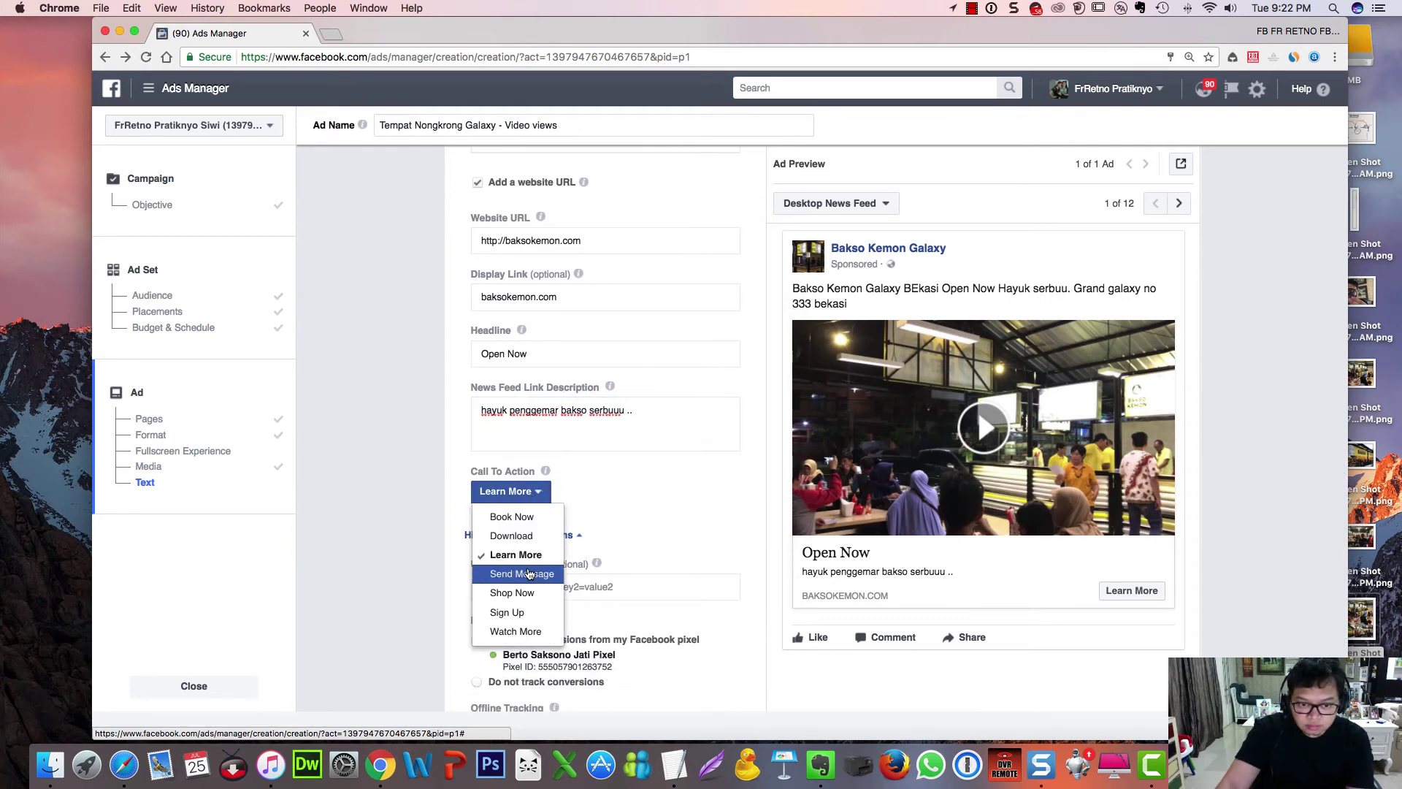
scroll(530, 574, down, 1)
click(520, 461)
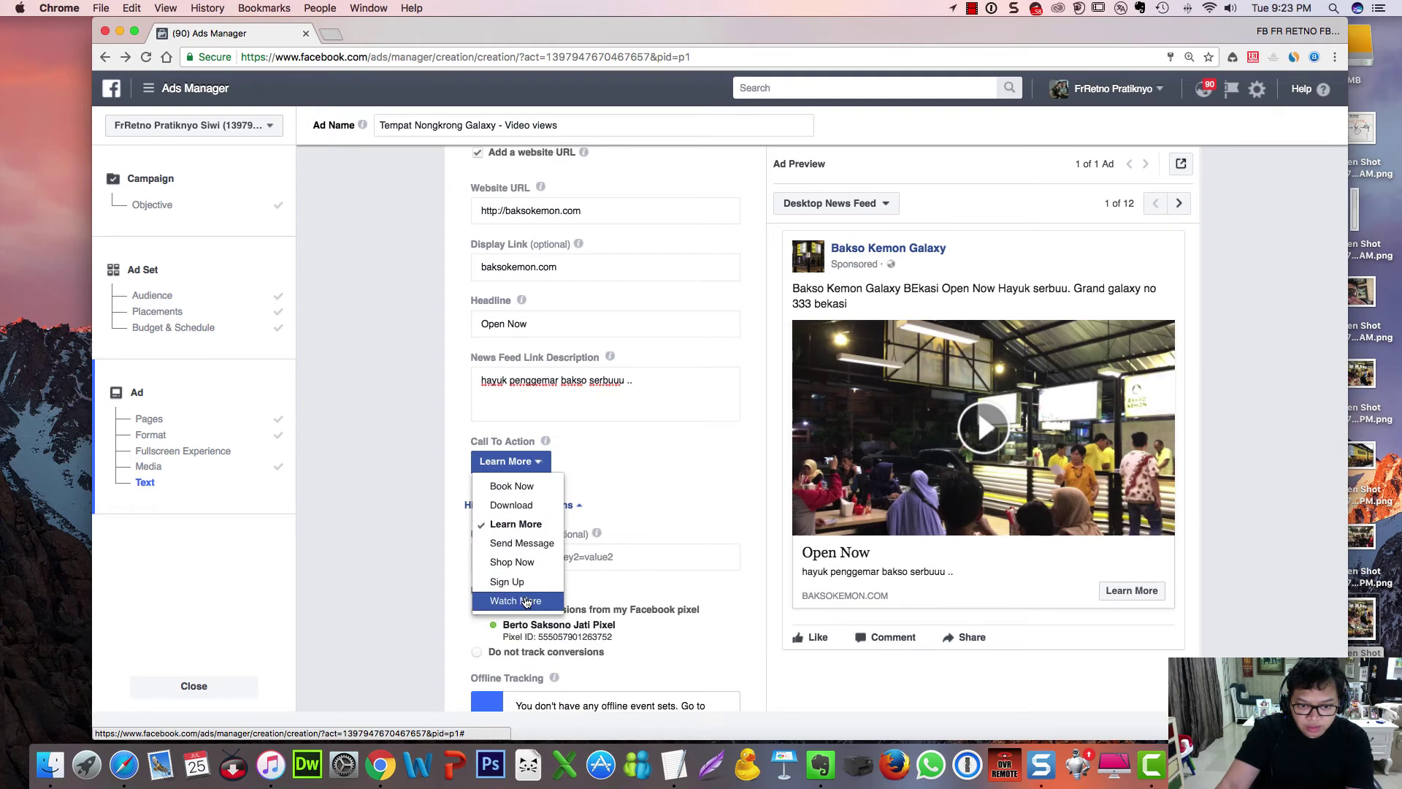
click(526, 602)
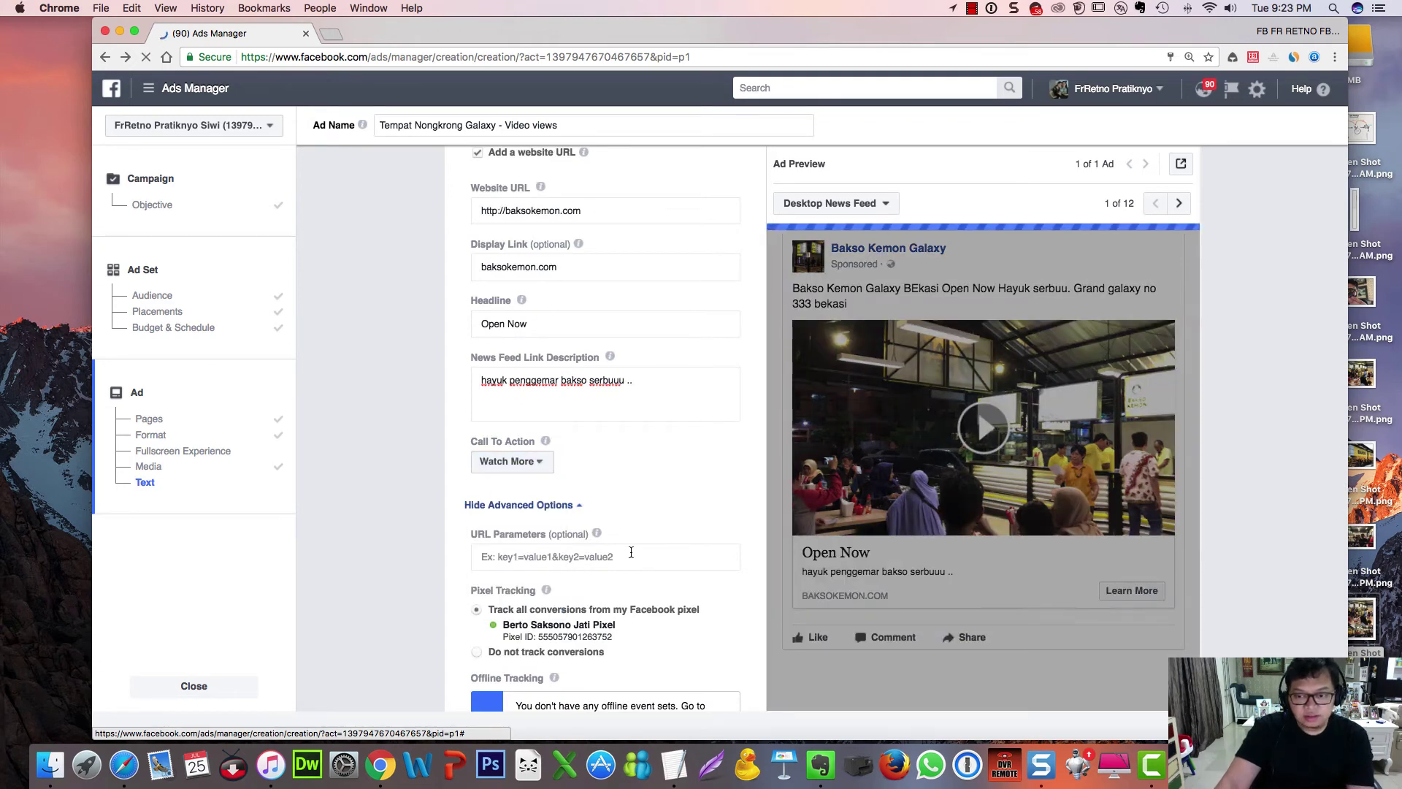
scroll(631, 552, down, 5)
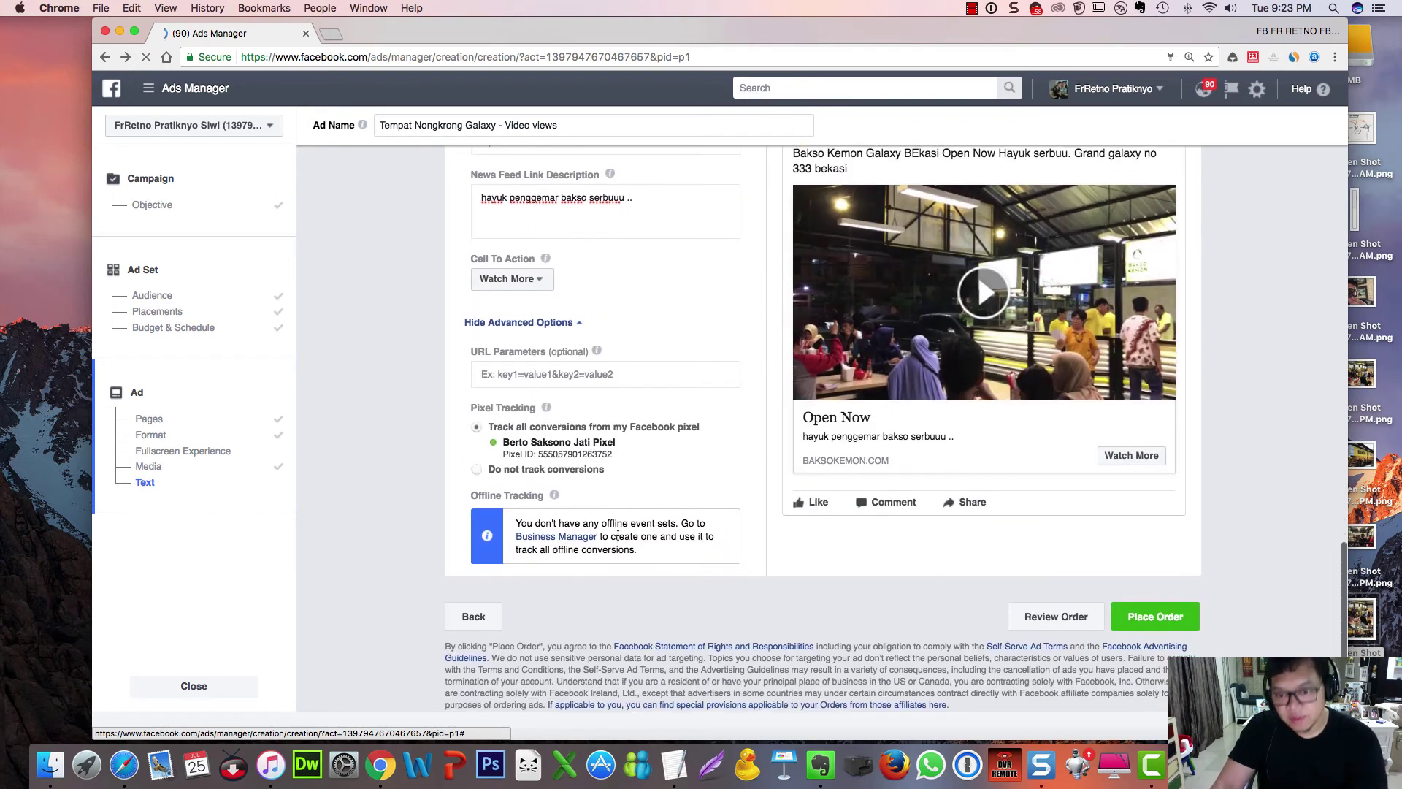
Place the order for the video views ad and continue past the order confirmation
click(1169, 625)
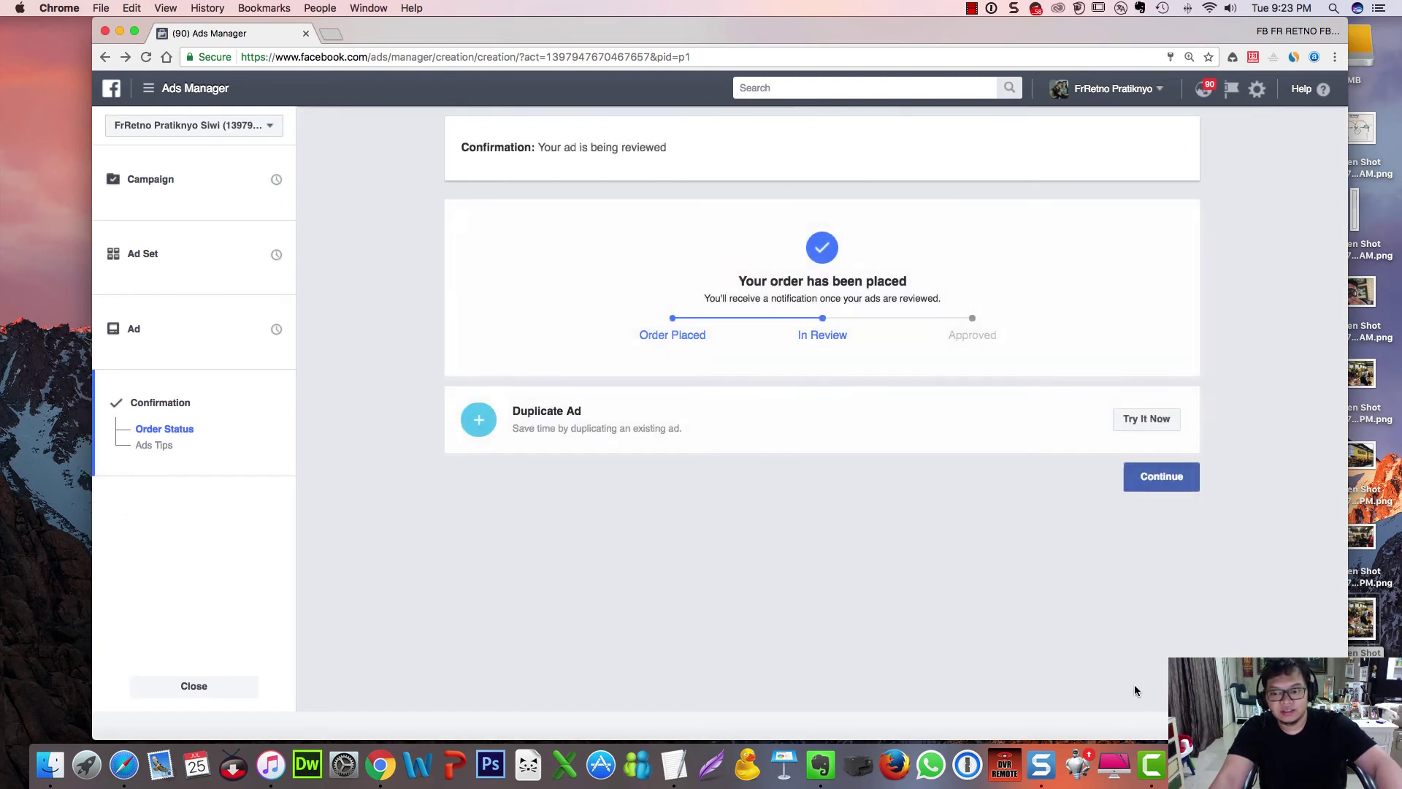
click(1169, 477)
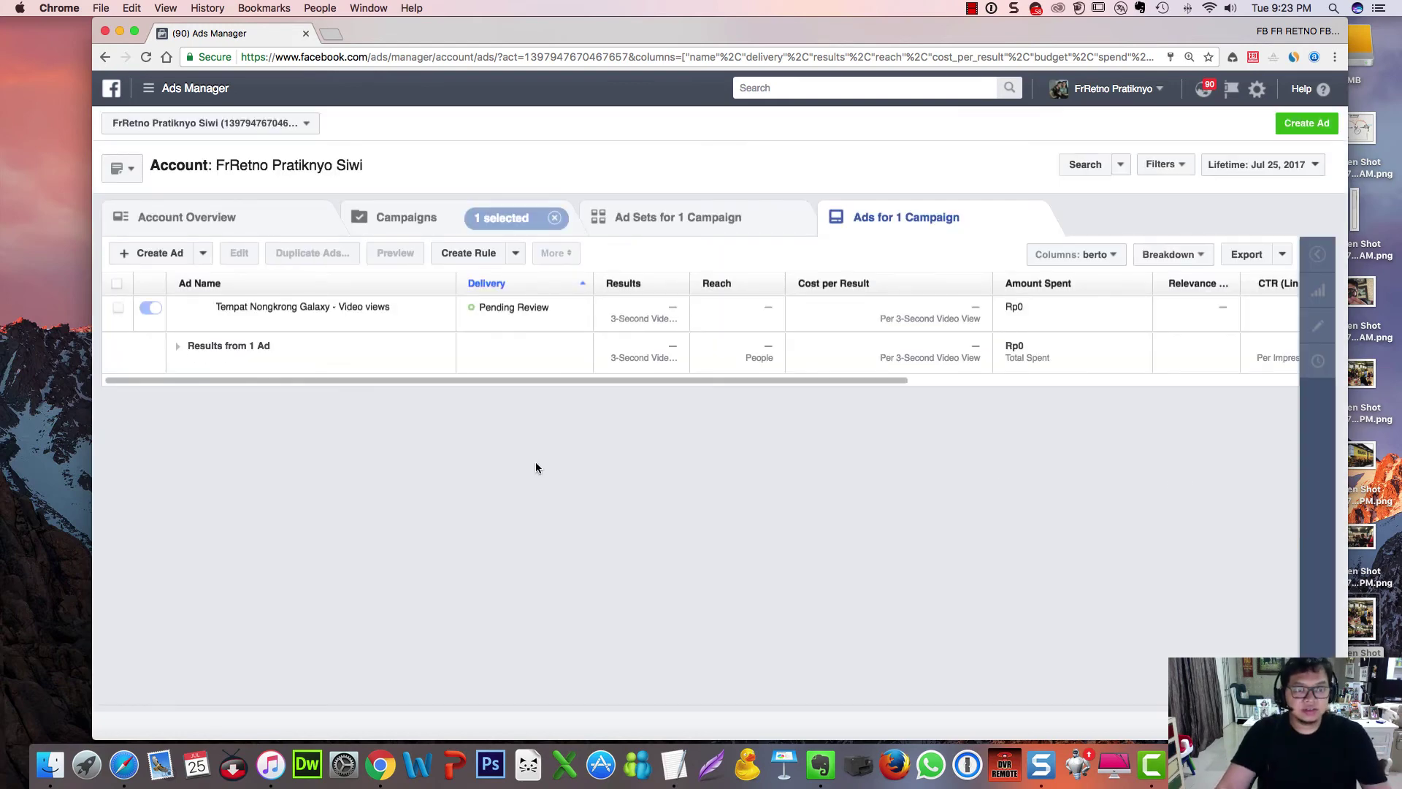
Go to the ad account's Audiences page
click(175, 89)
click(227, 372)
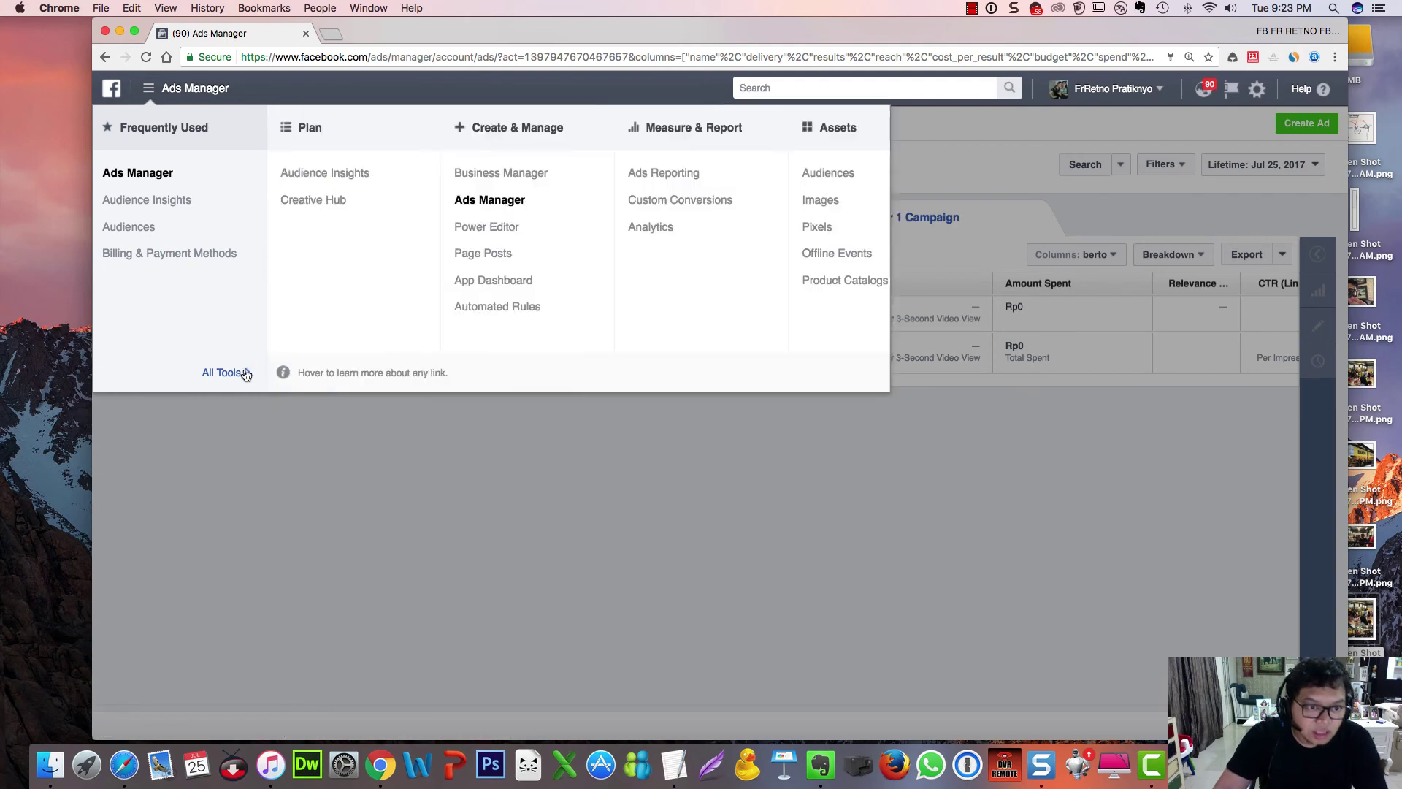
click(215, 369)
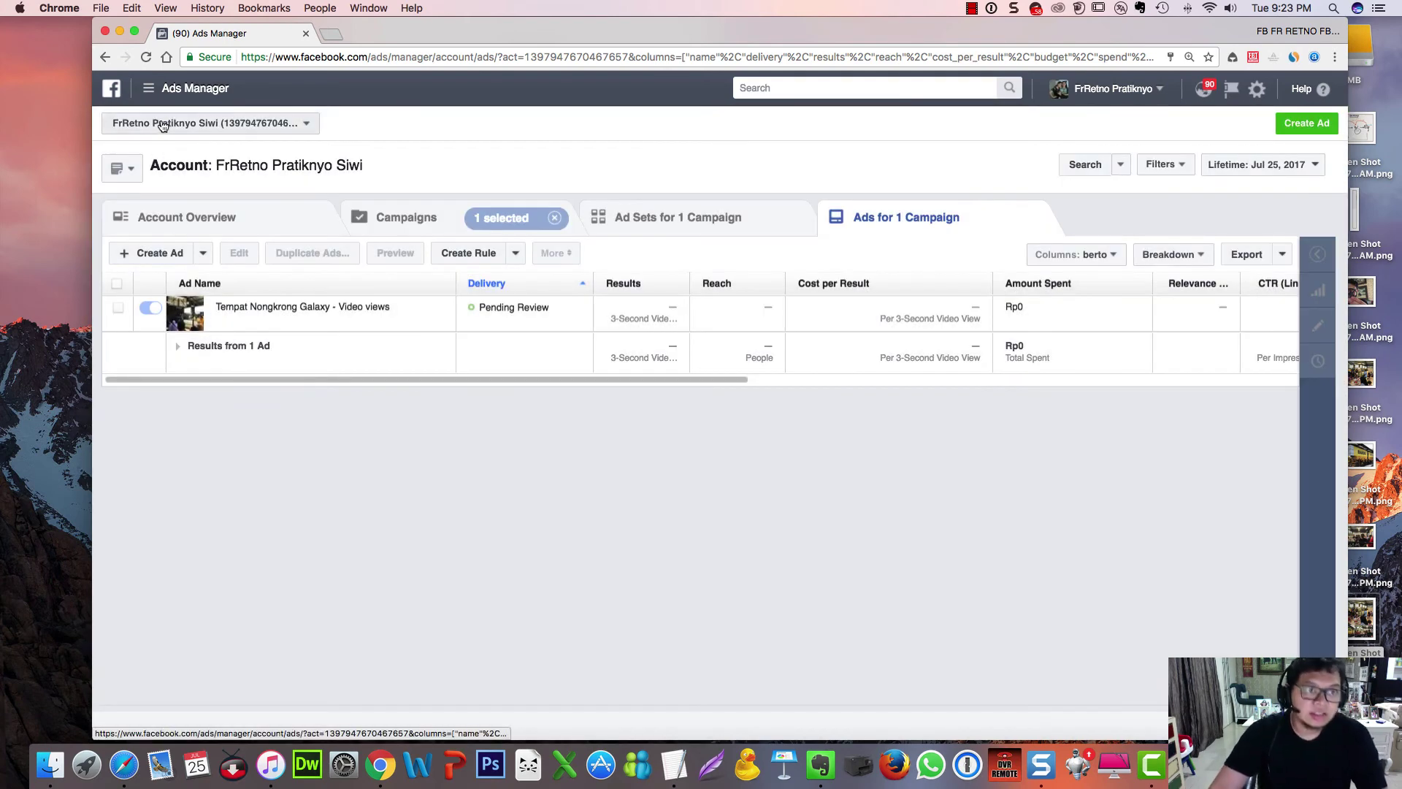
click(171, 90)
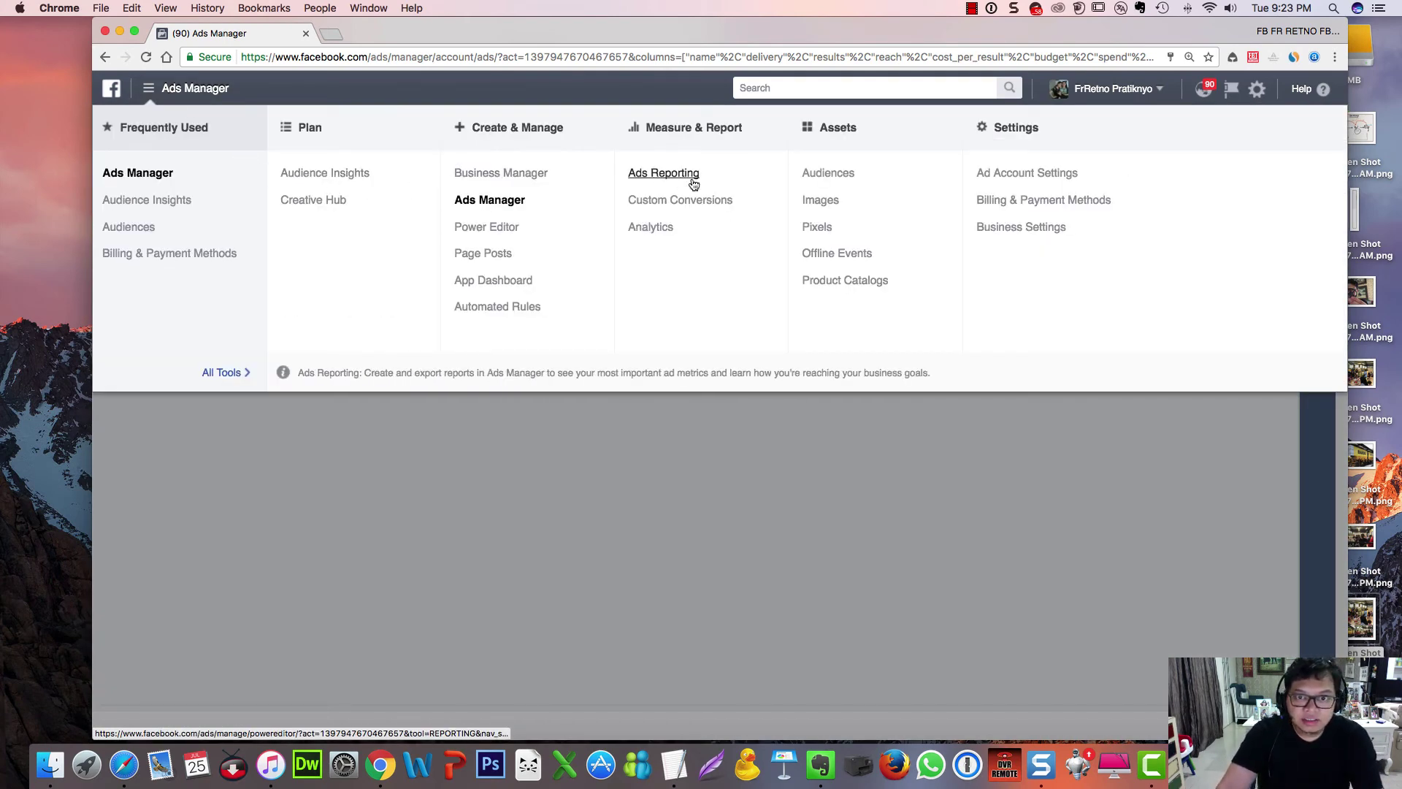
click(825, 173)
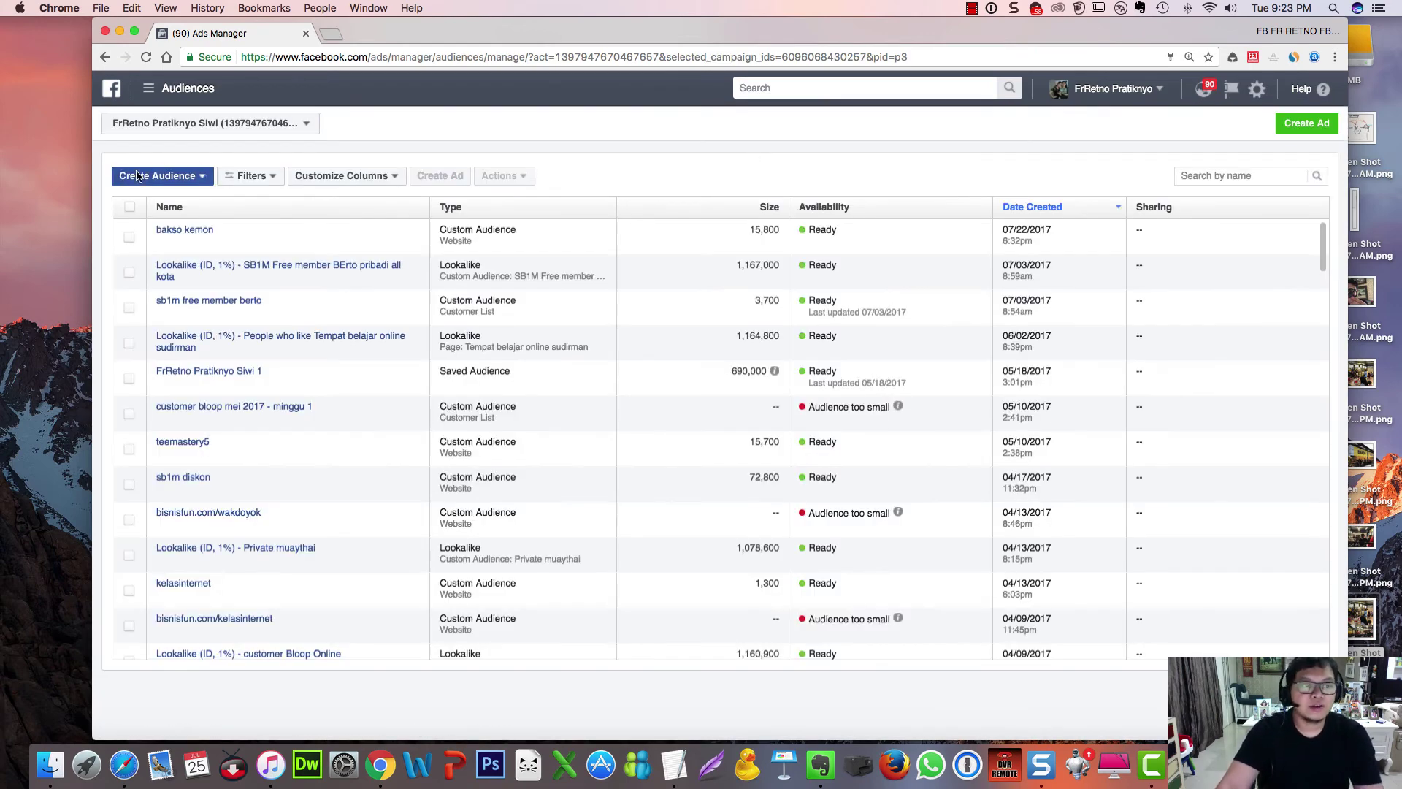
Start a Custom Audience based on video engagement, using people who have watched at 50% of your video
click(194, 179)
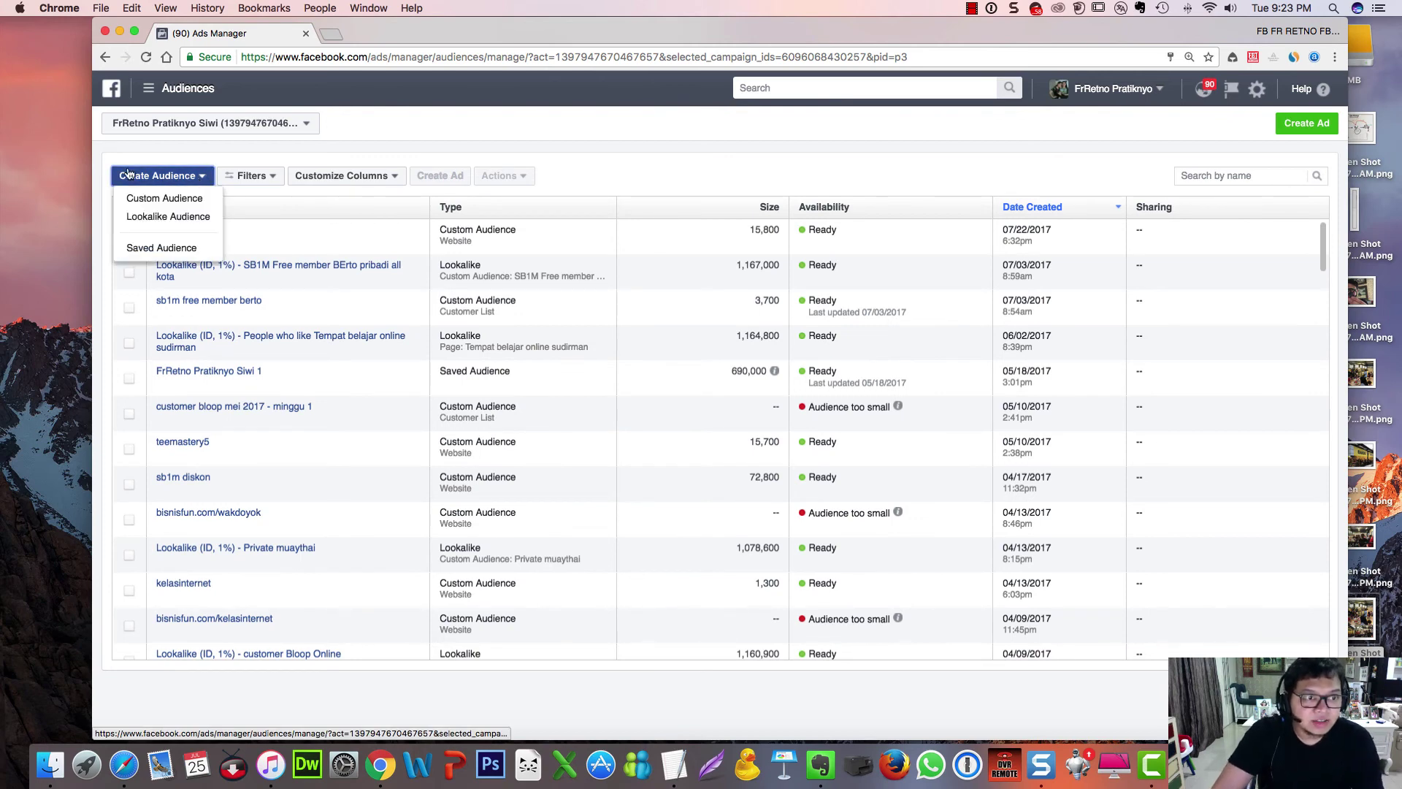
click(176, 204)
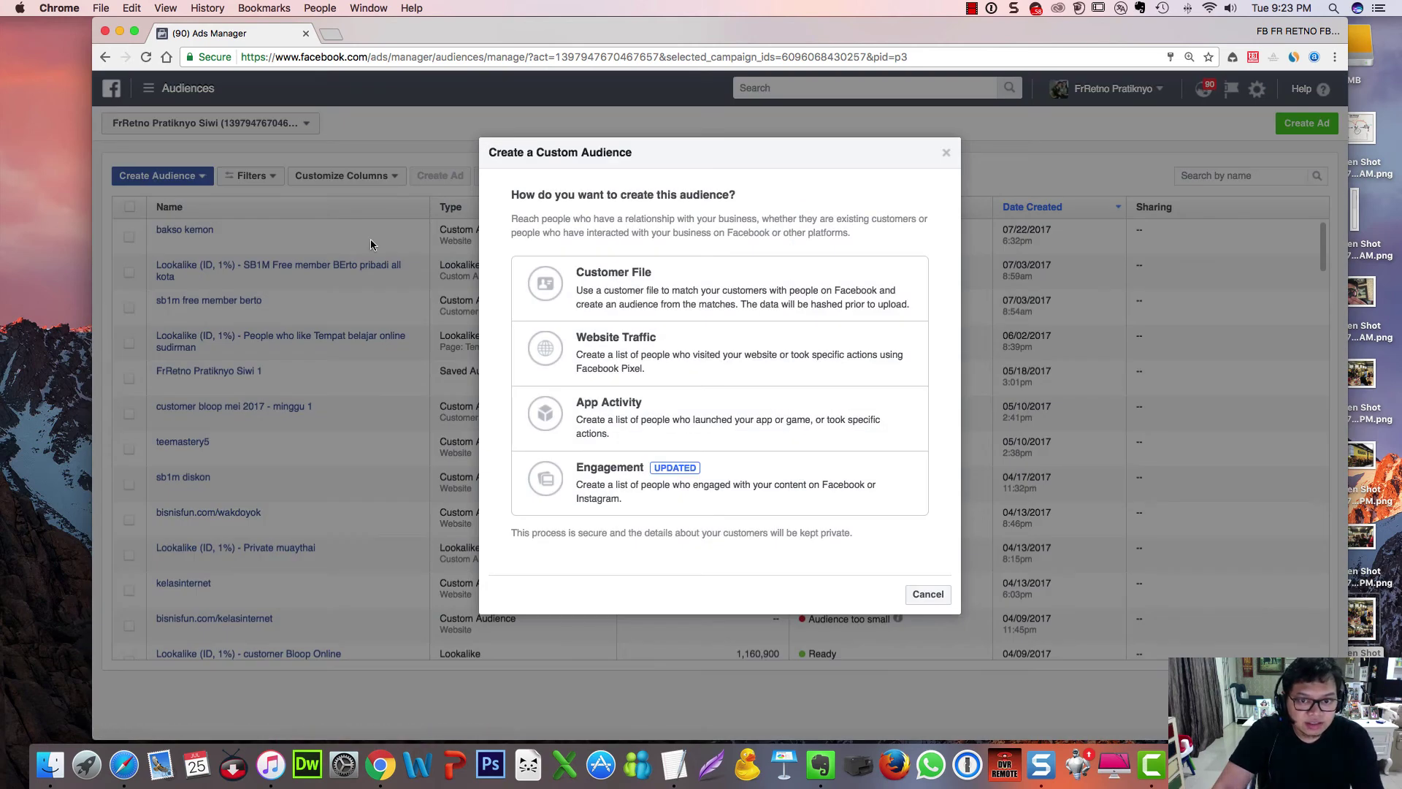
click(706, 471)
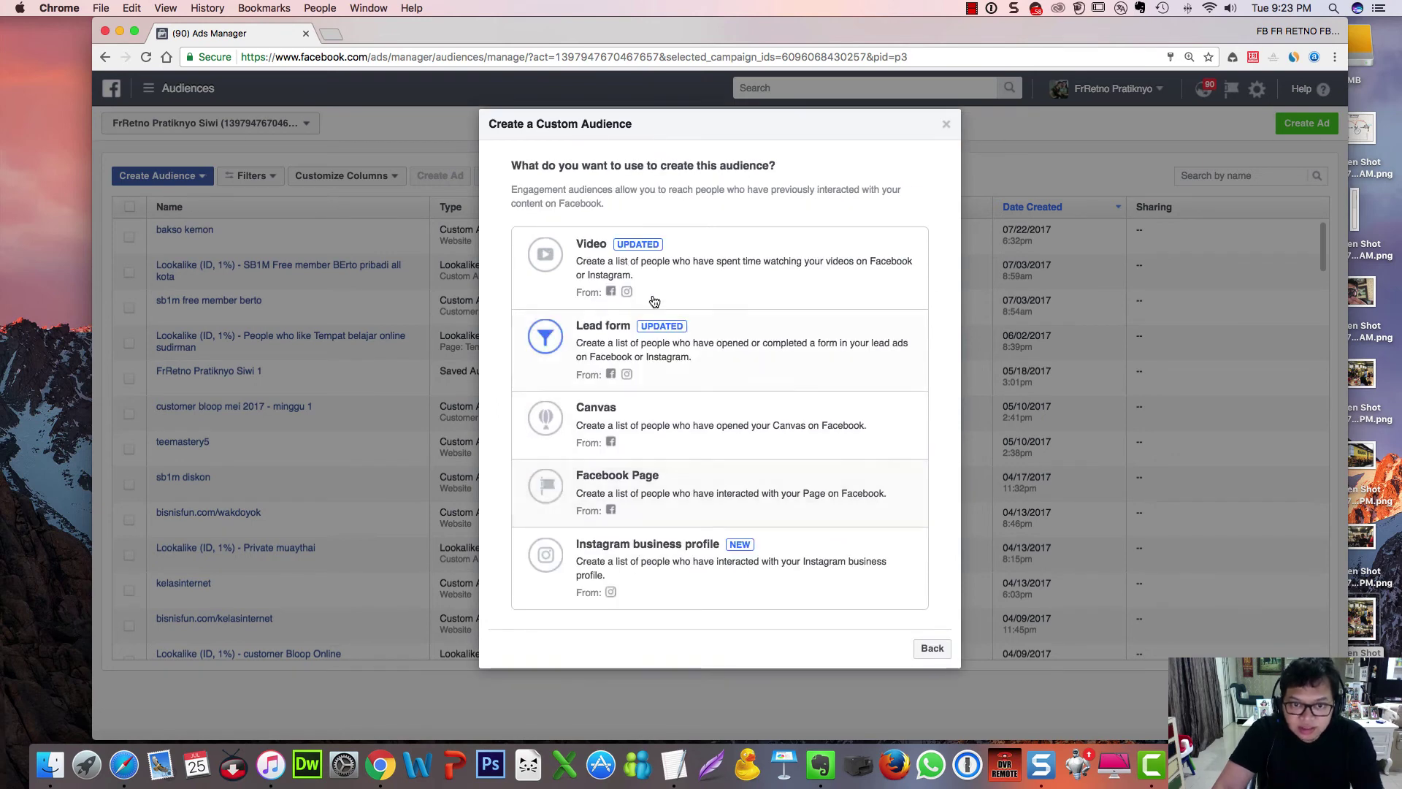
click(656, 256)
click(652, 279)
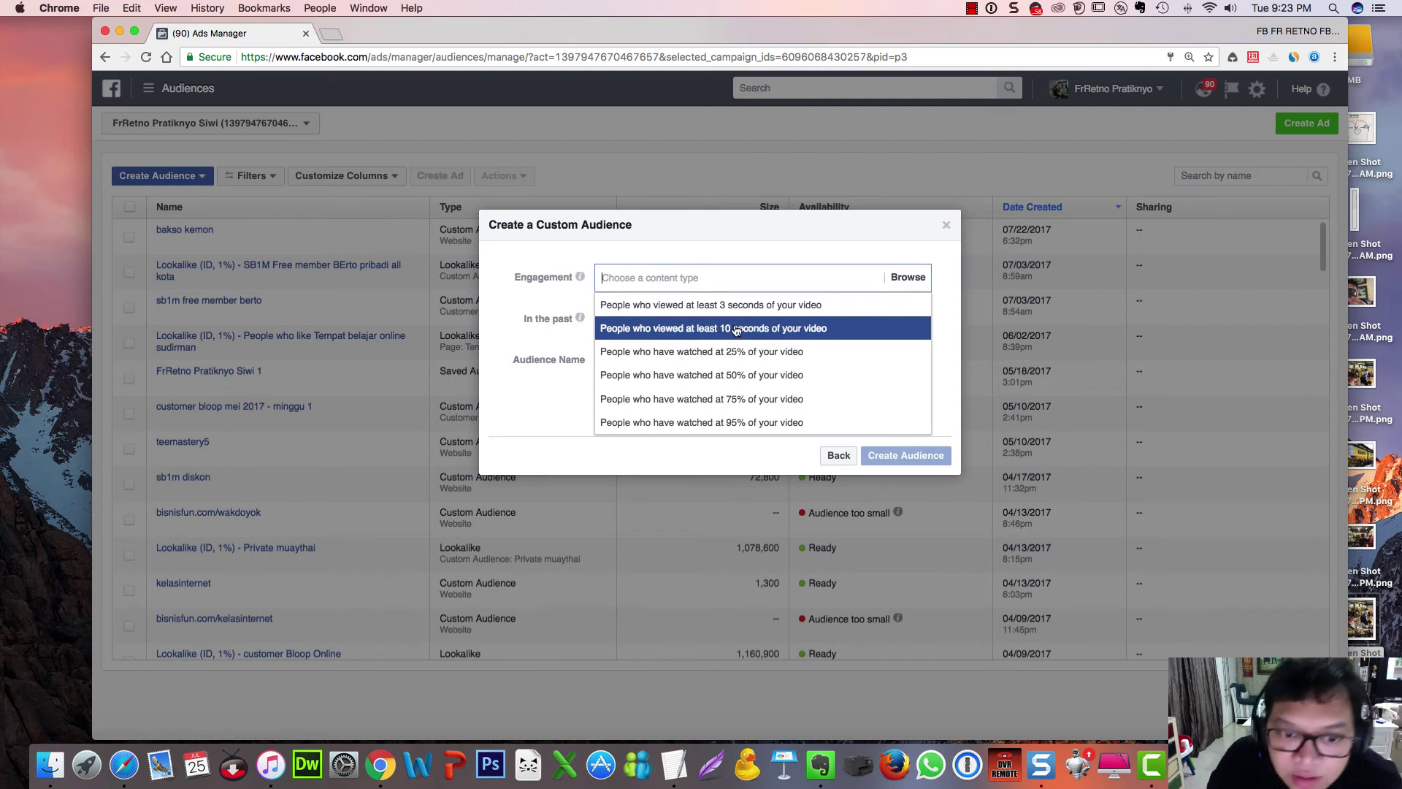
click(758, 380)
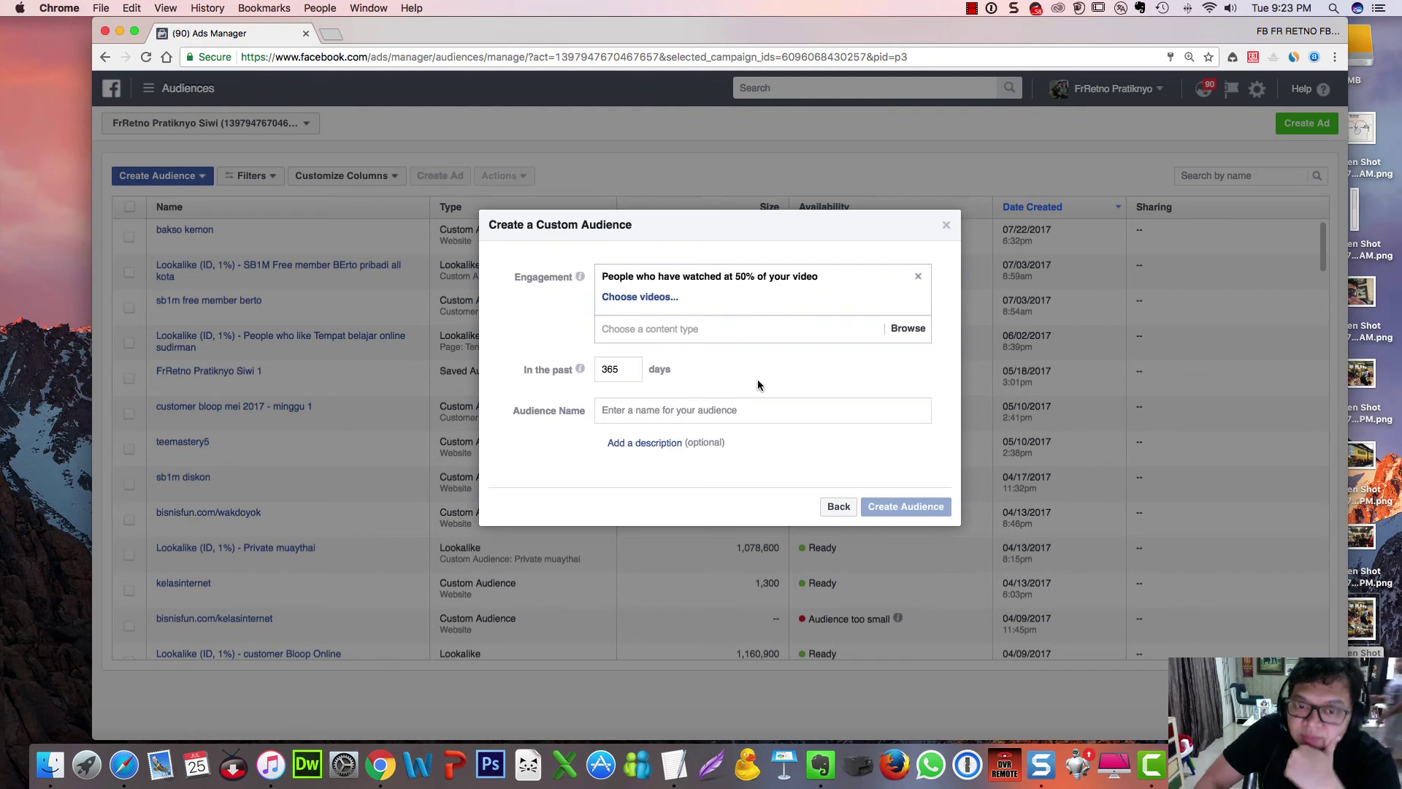
Name the custom audience "bakso kemon video ads"
click(670, 414)
text(bakso k)
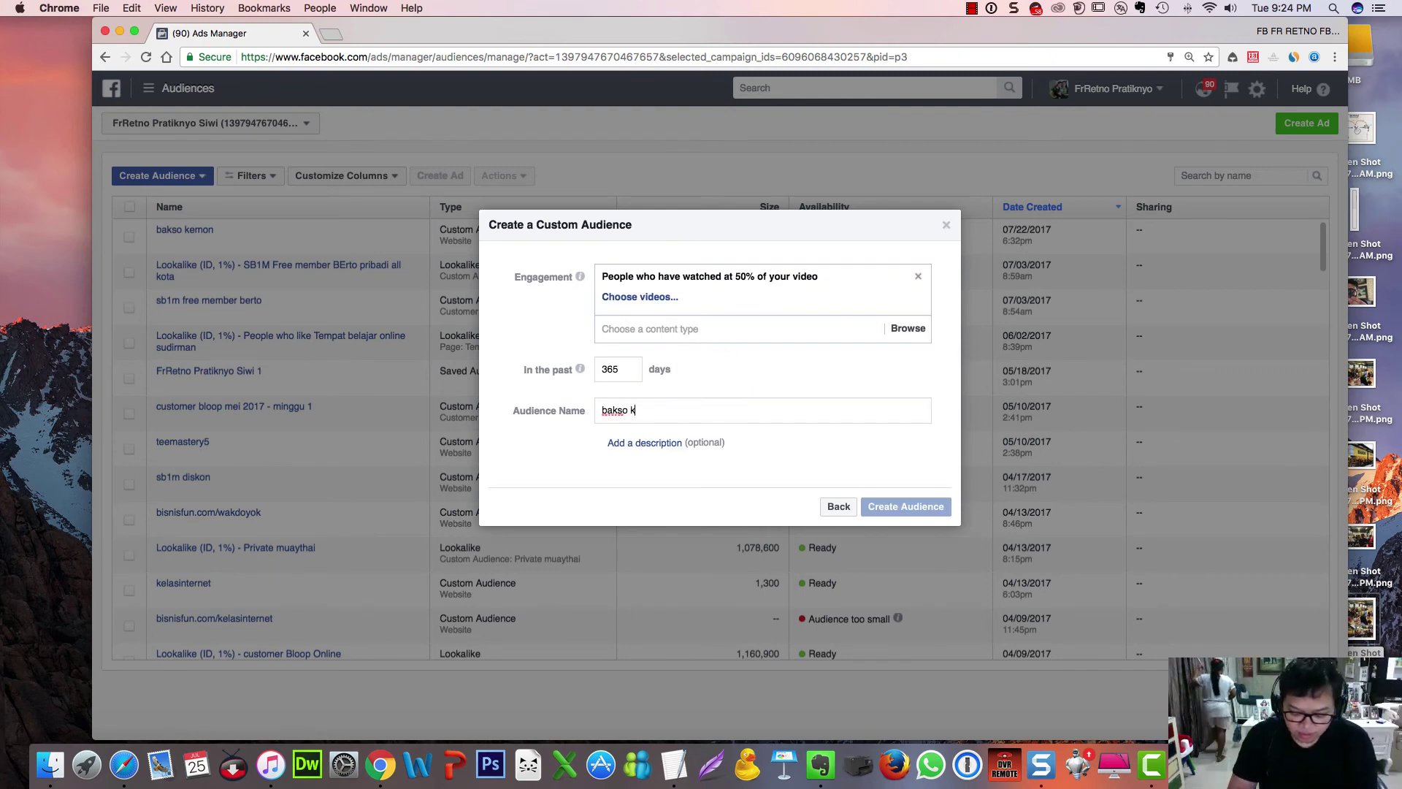
text(emon video ads)
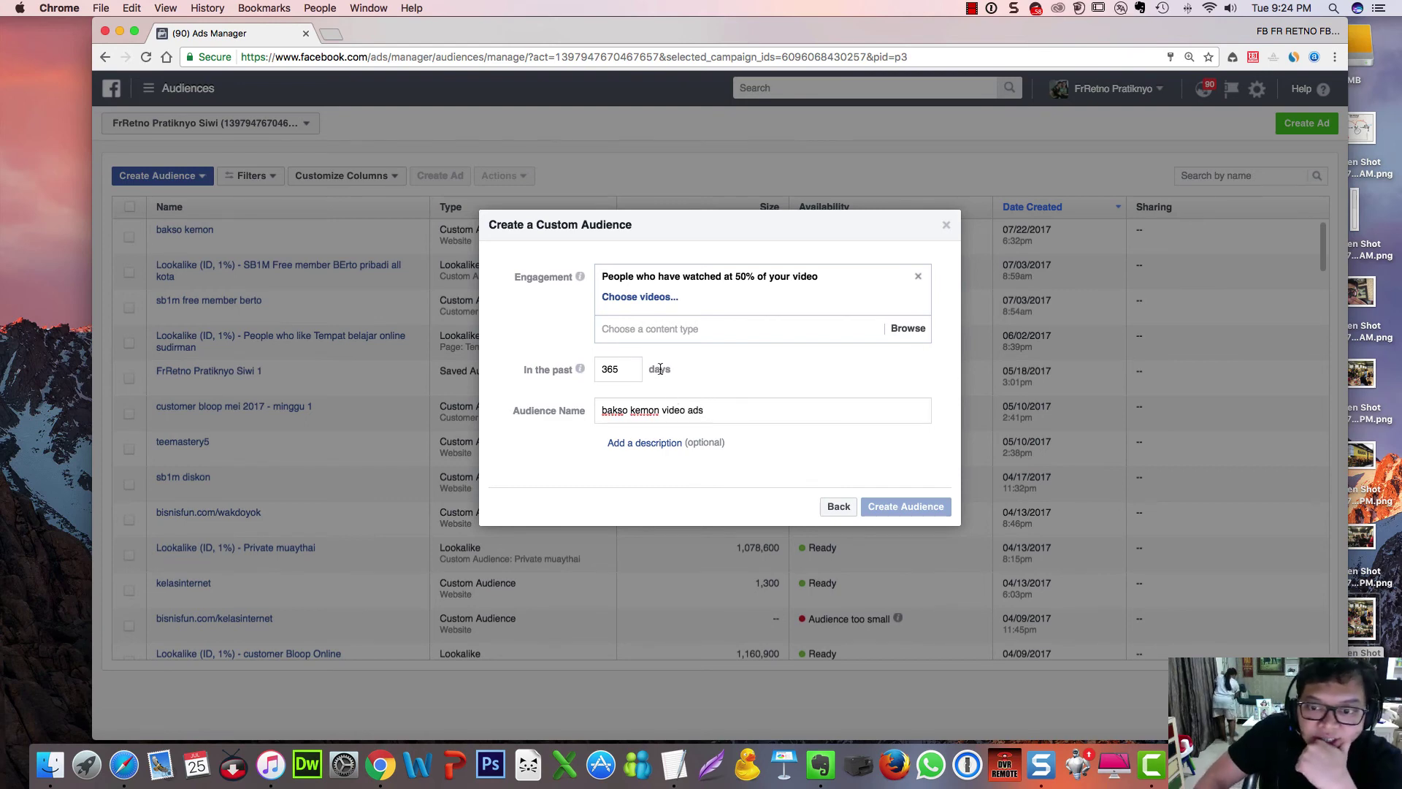
Open the video selection for the 50% engagement rule and set its source to the Bakso Kemon Galaxy Facebook page
click(621, 328)
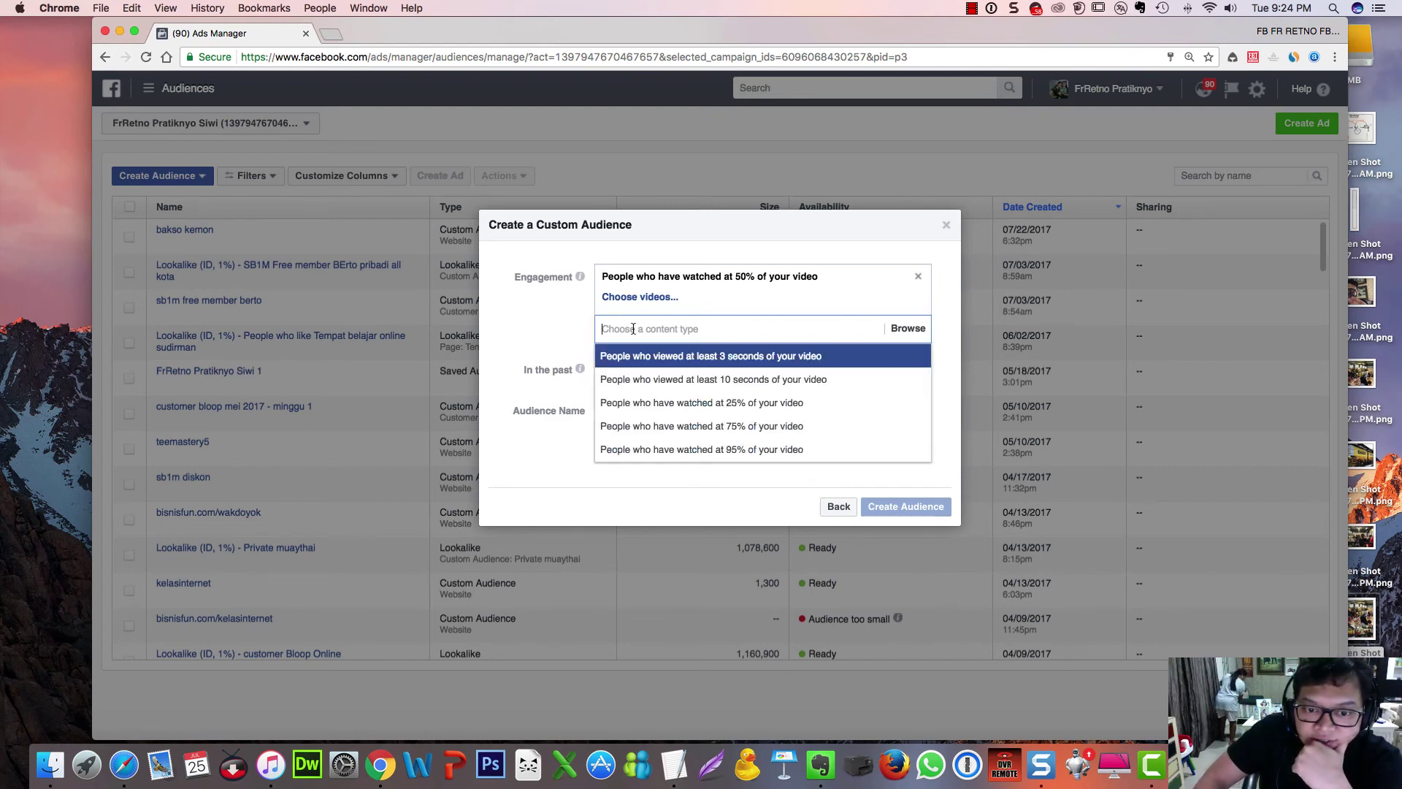
click(661, 297)
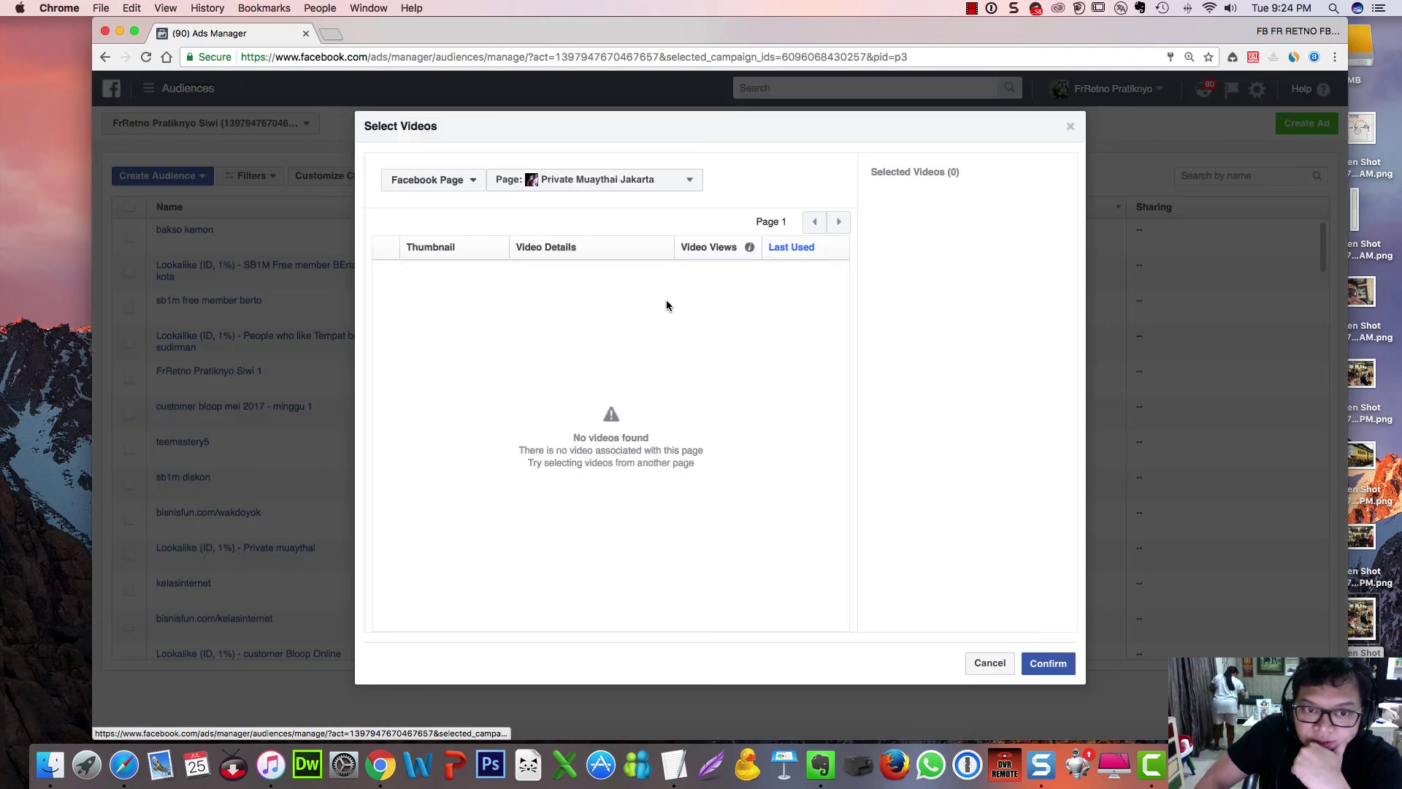
click(643, 179)
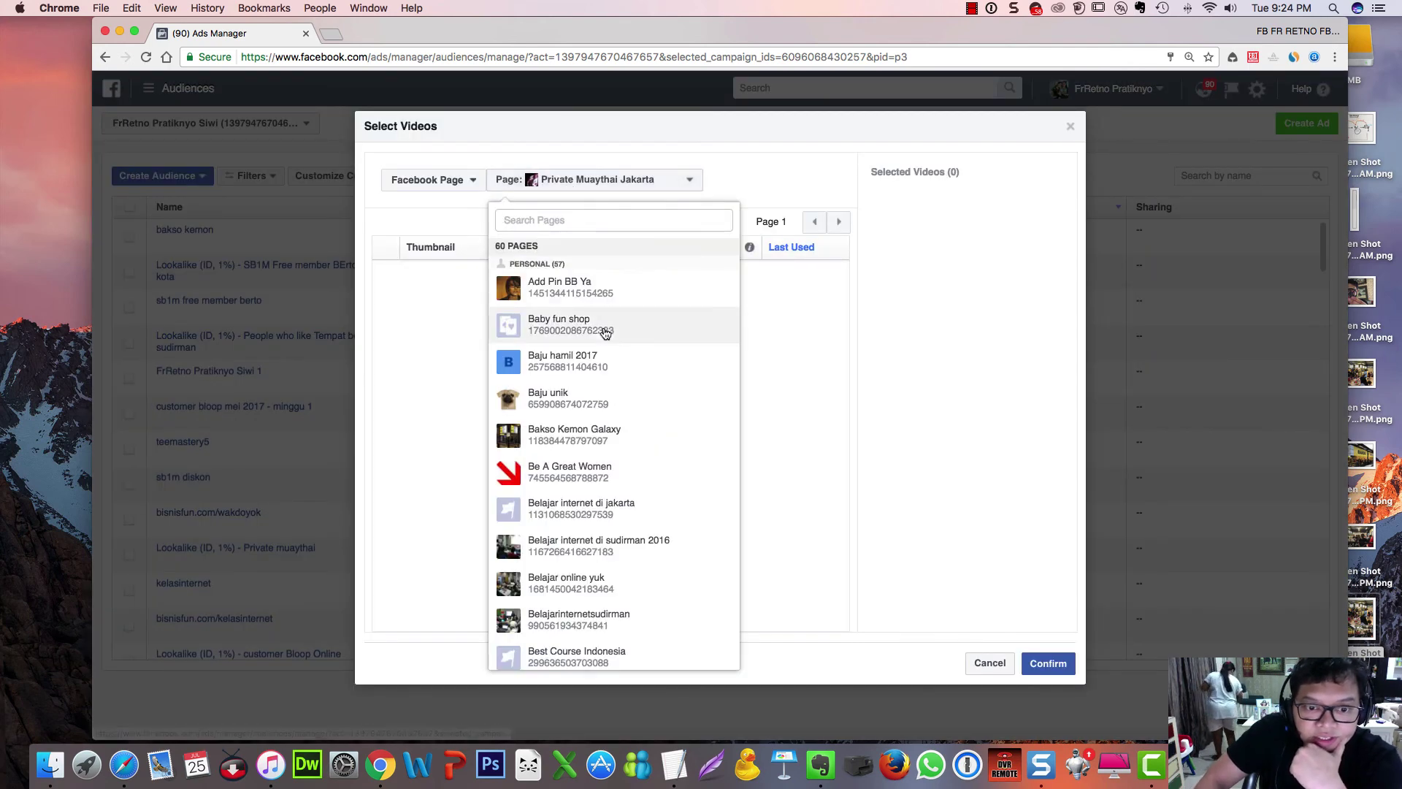
scroll(604, 334, down, 1)
scroll(604, 334, down, 5)
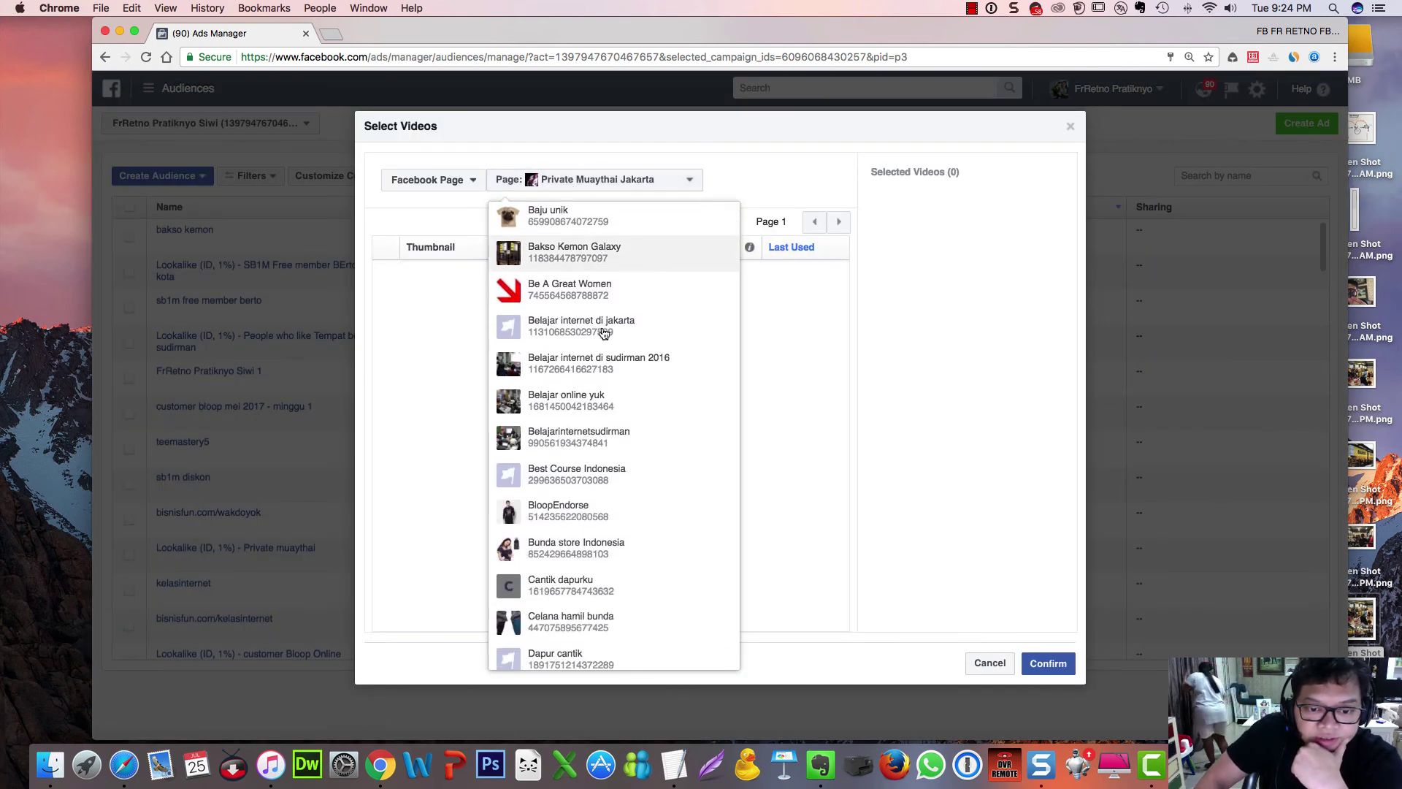
scroll(604, 337, up, 2)
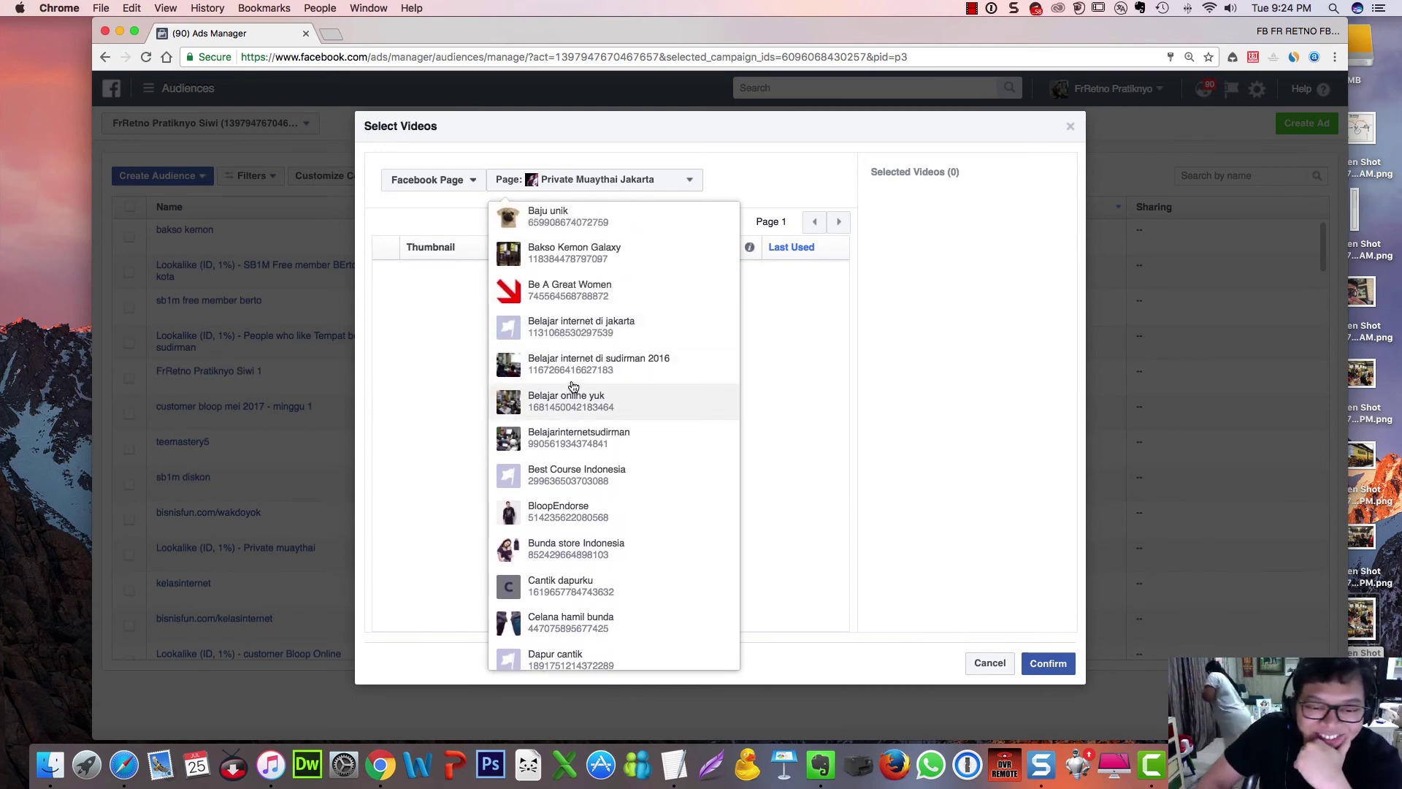
scroll(573, 387, down, 2)
scroll(572, 387, up, 2)
click(579, 270)
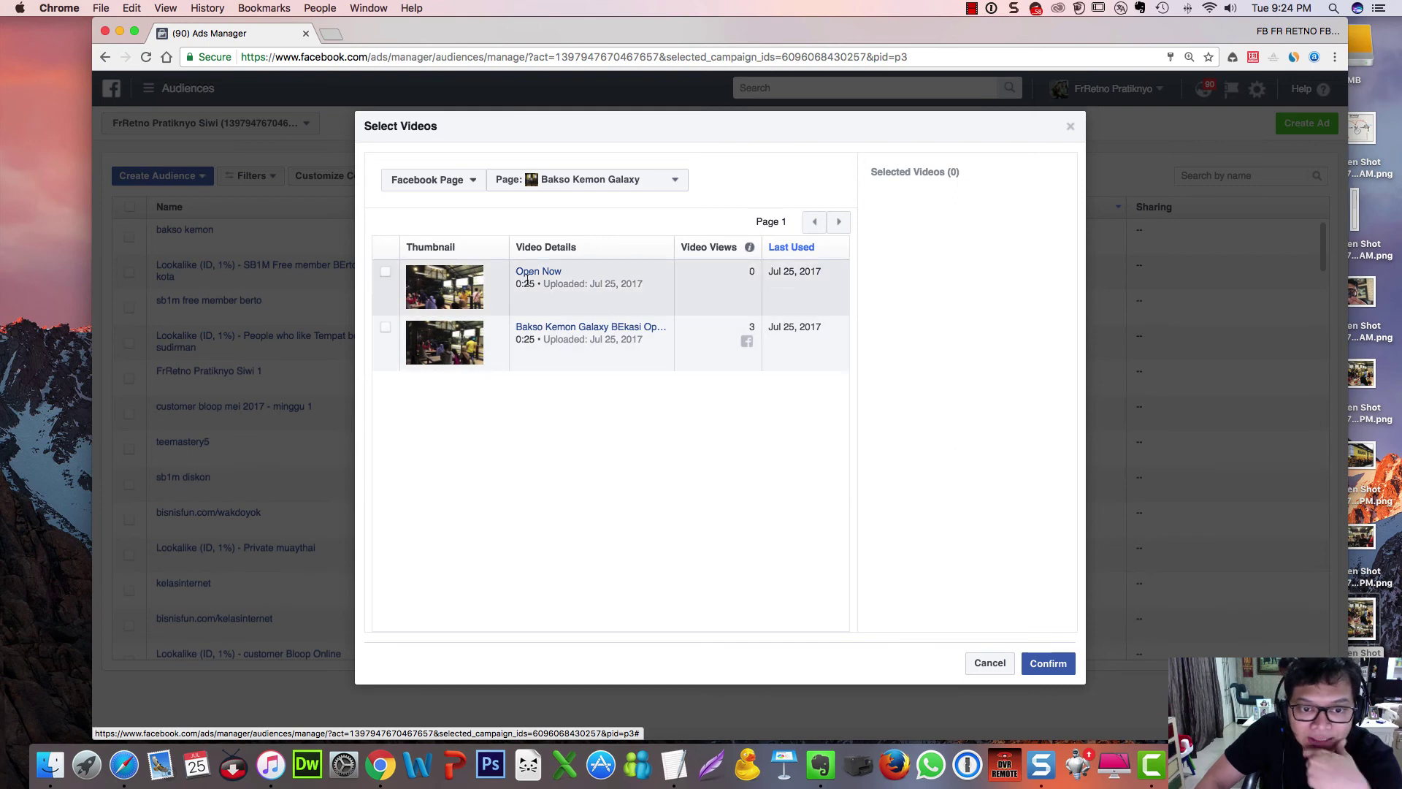
Add both Bakso Kemon Galaxy videos, "Open Now" and the one titled after the restaurant, to the audience rule
click(385, 274)
click(385, 328)
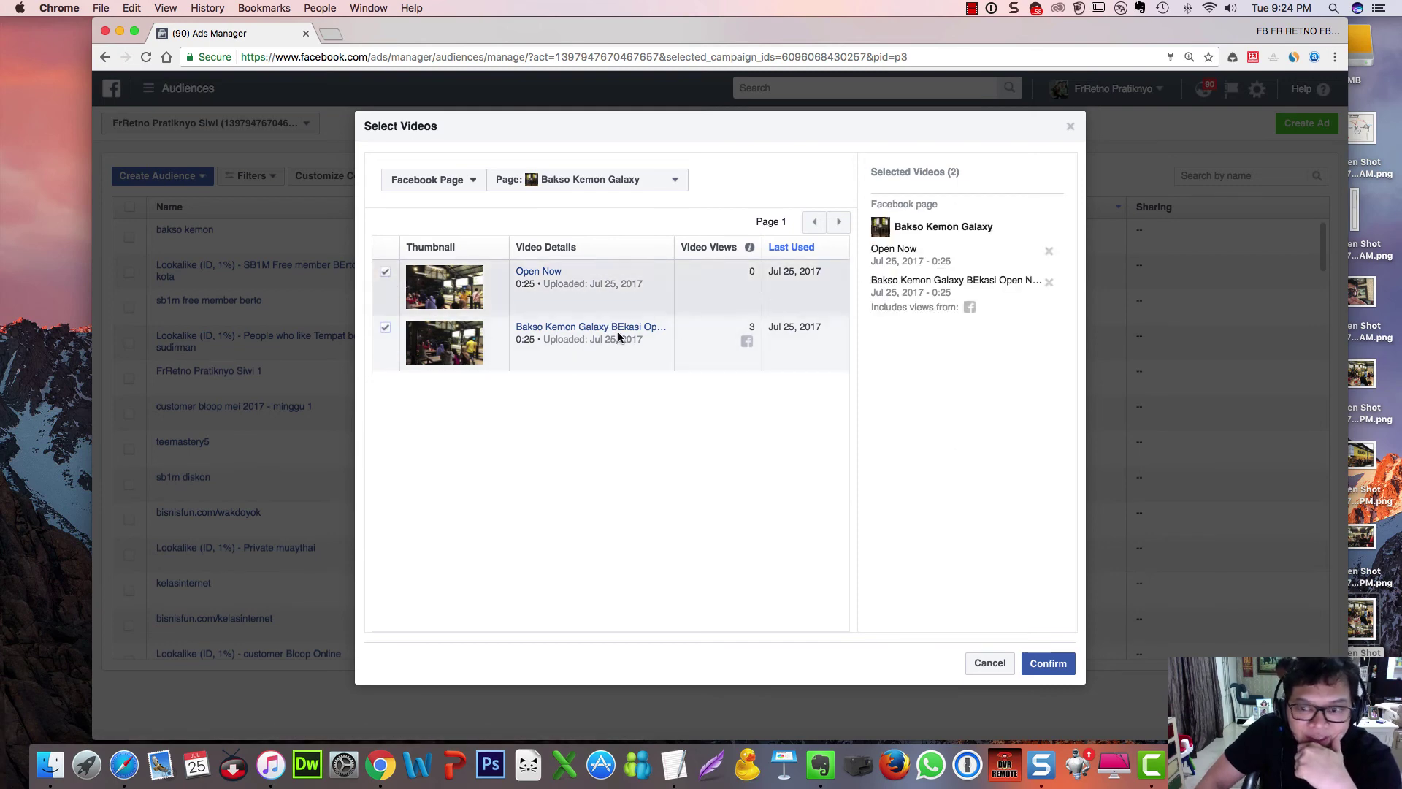
click(1046, 667)
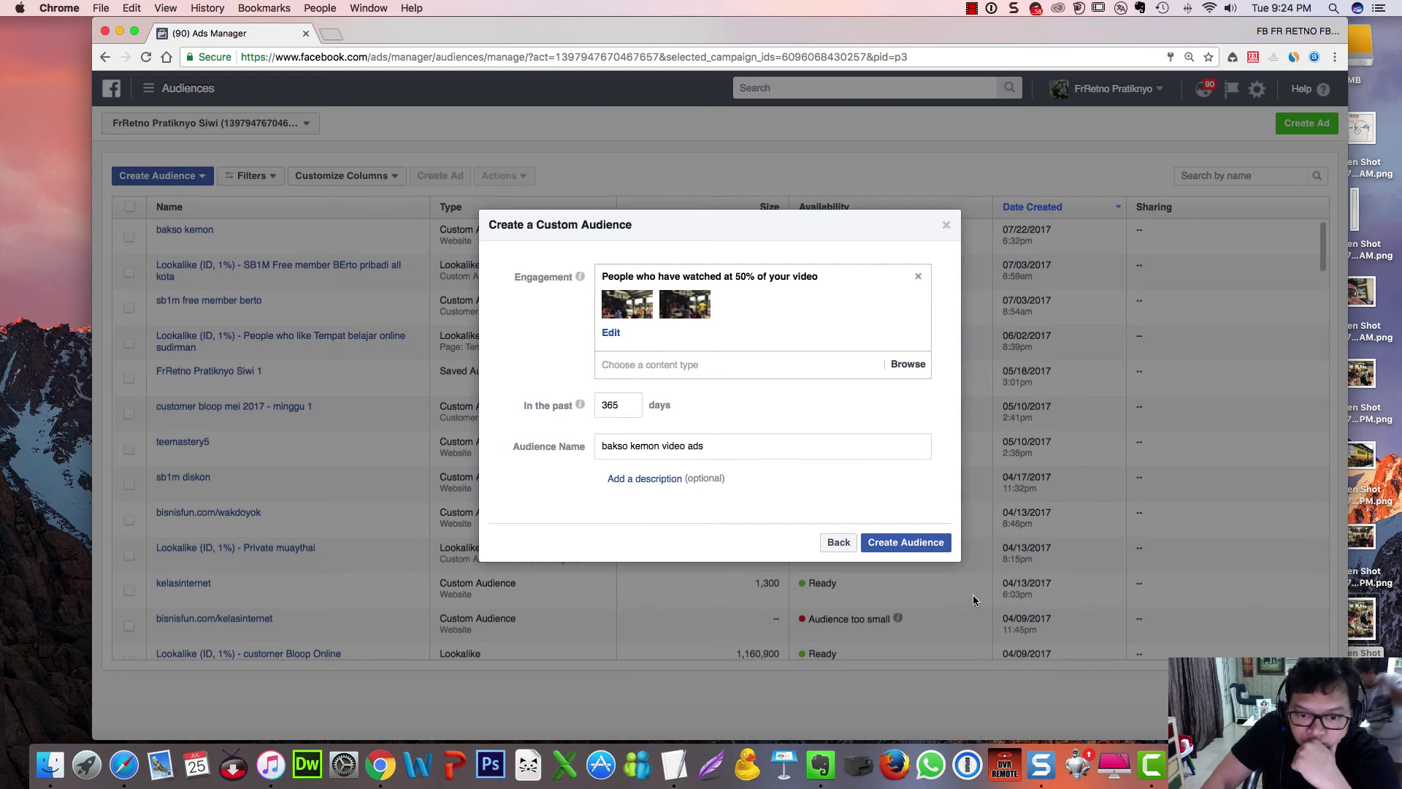
Create the video engagement audience and finish without making an ad or expanding the audience
click(924, 545)
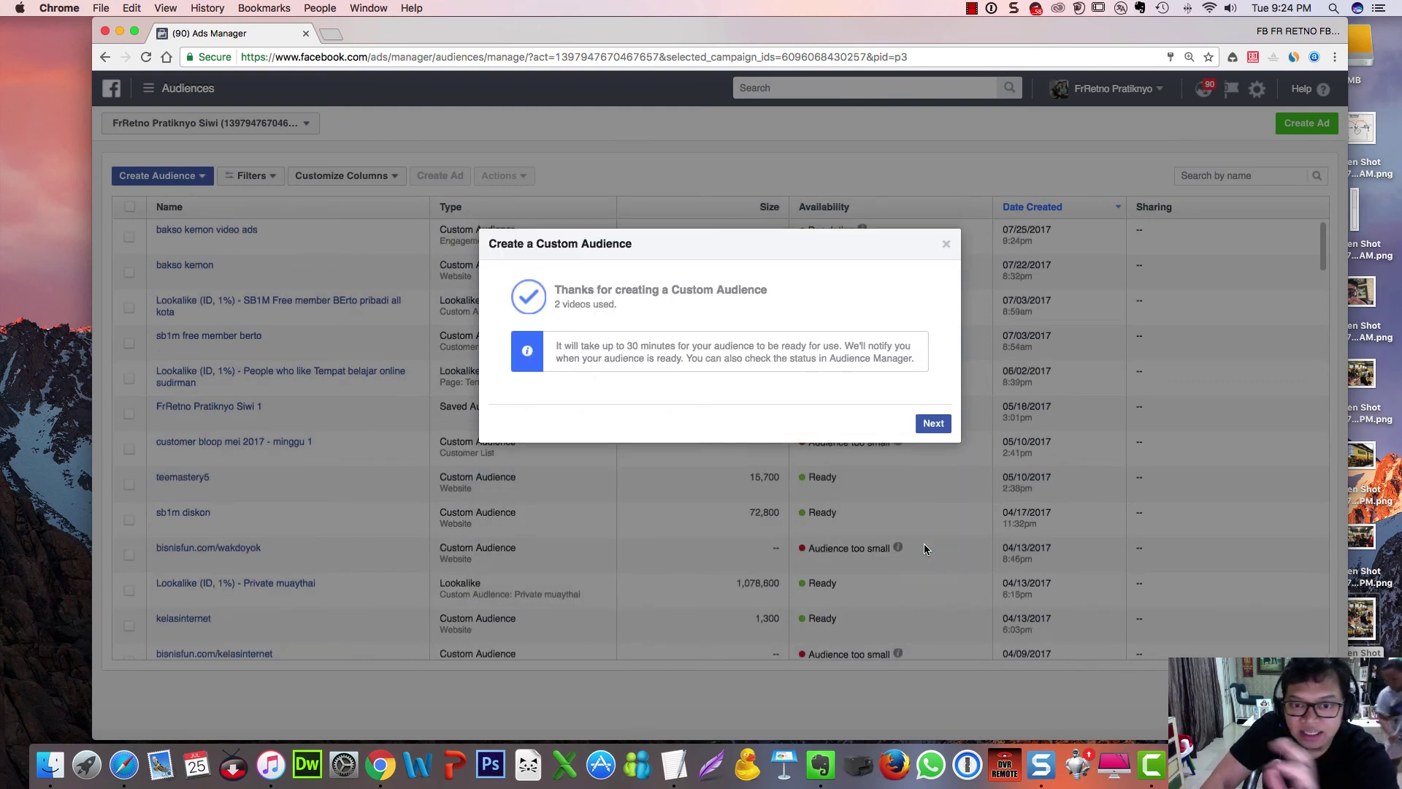
click(942, 431)
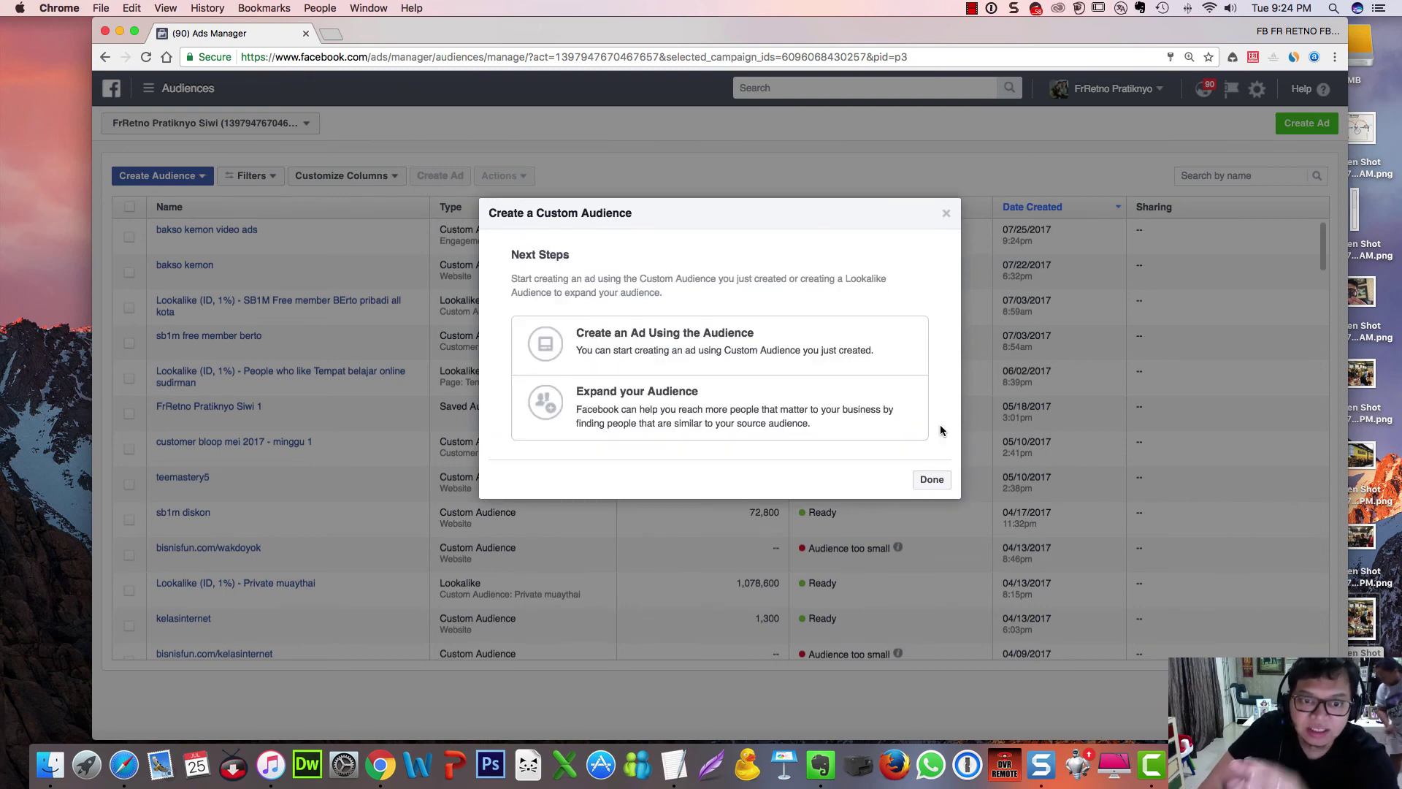
click(932, 480)
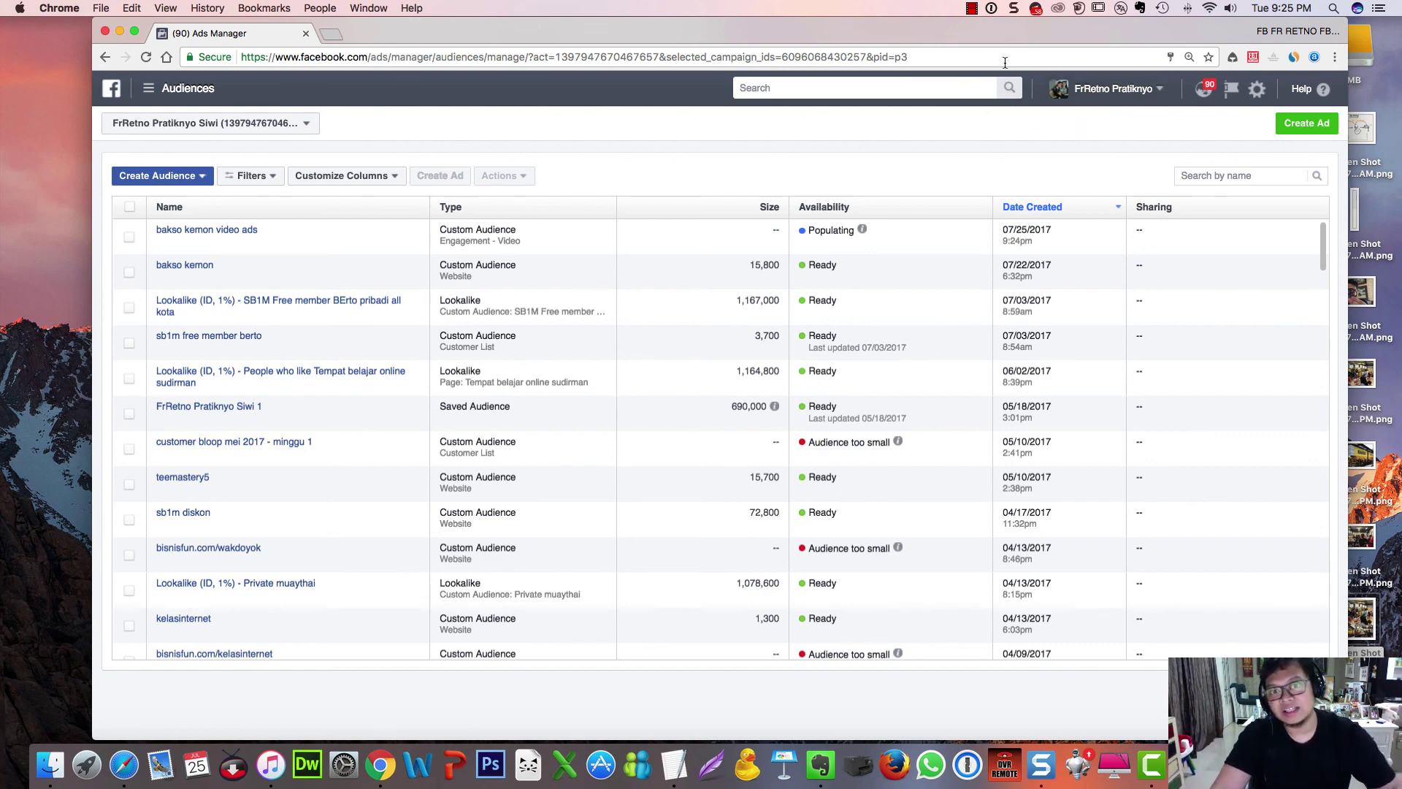
click(976, 10)
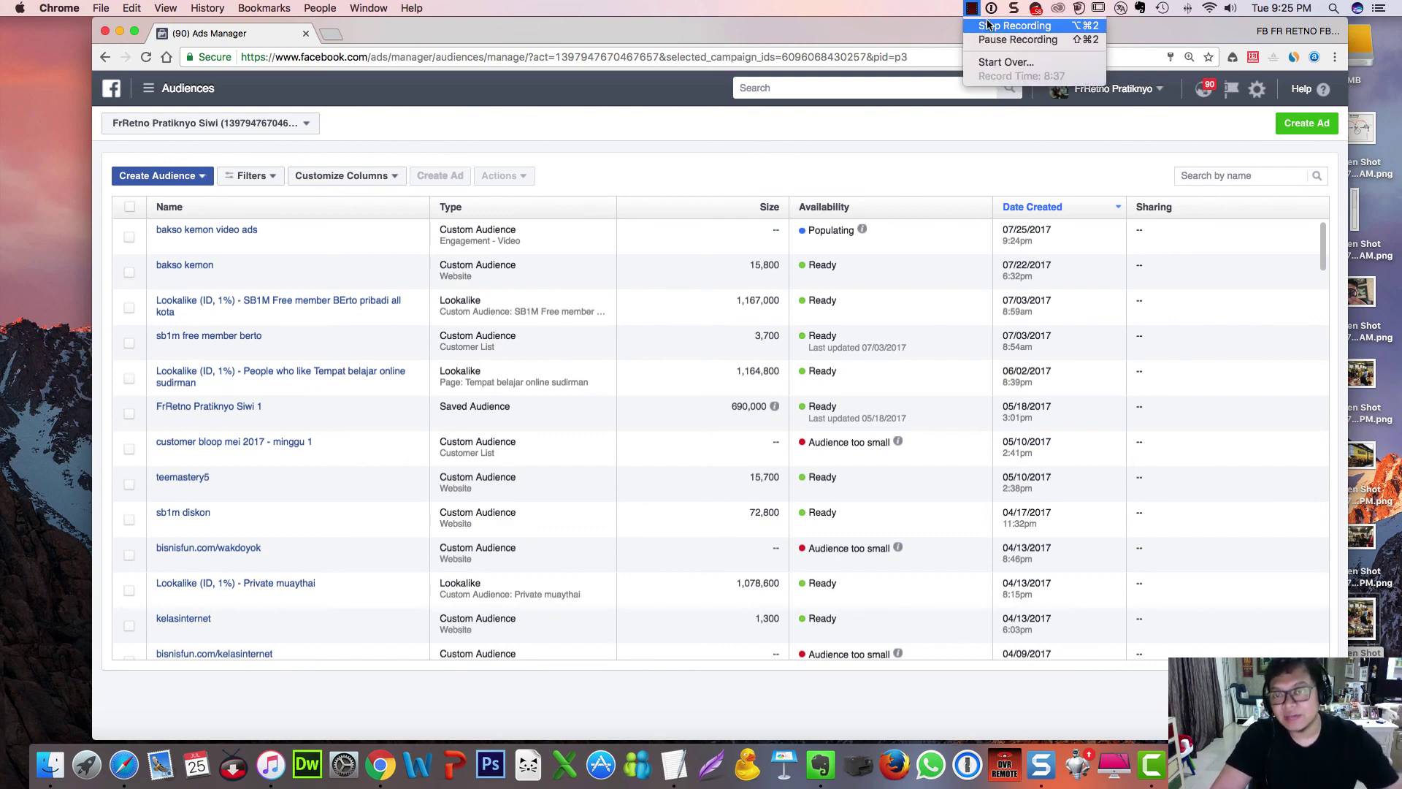